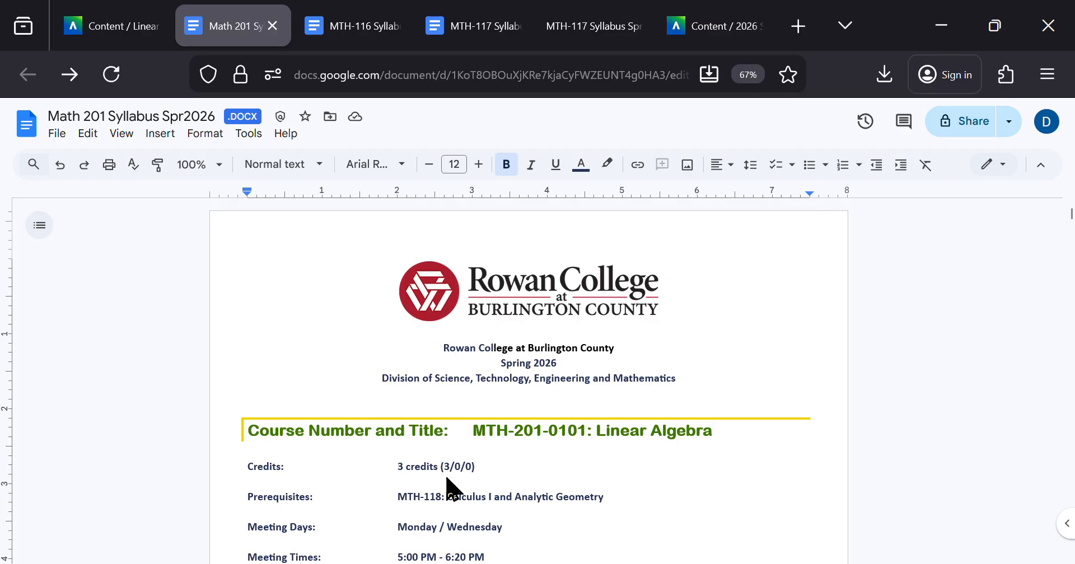
Step: Check the syllabus files listed in the Linear Algebra course and the download formats offered for the Math 201 Syllabus Spr2026 document
{"action": "key", "text": "ctrl+shift+Tab"}
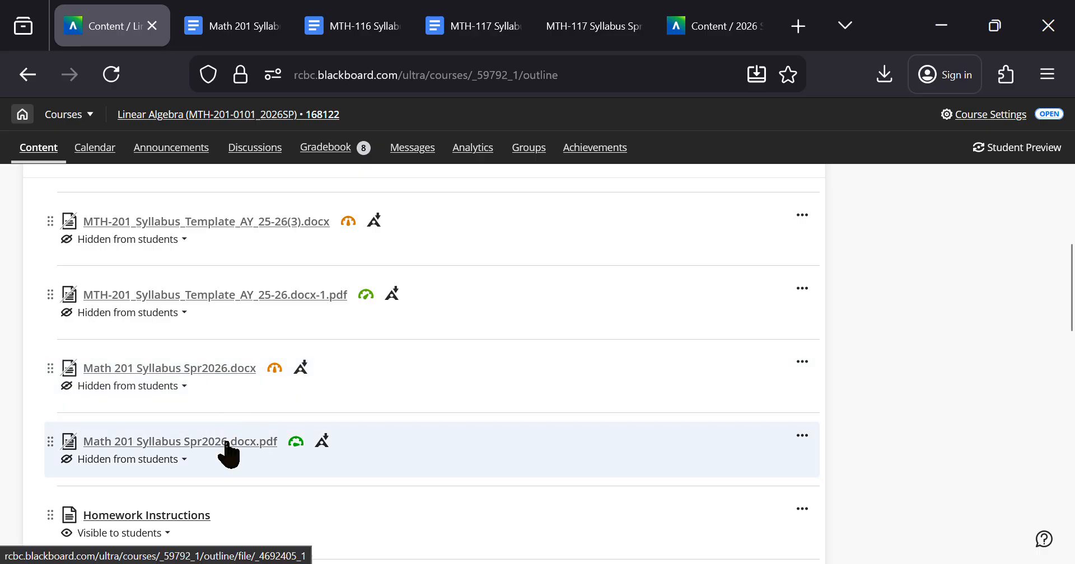
{"action": "key", "text": "ctrl+Tab"}
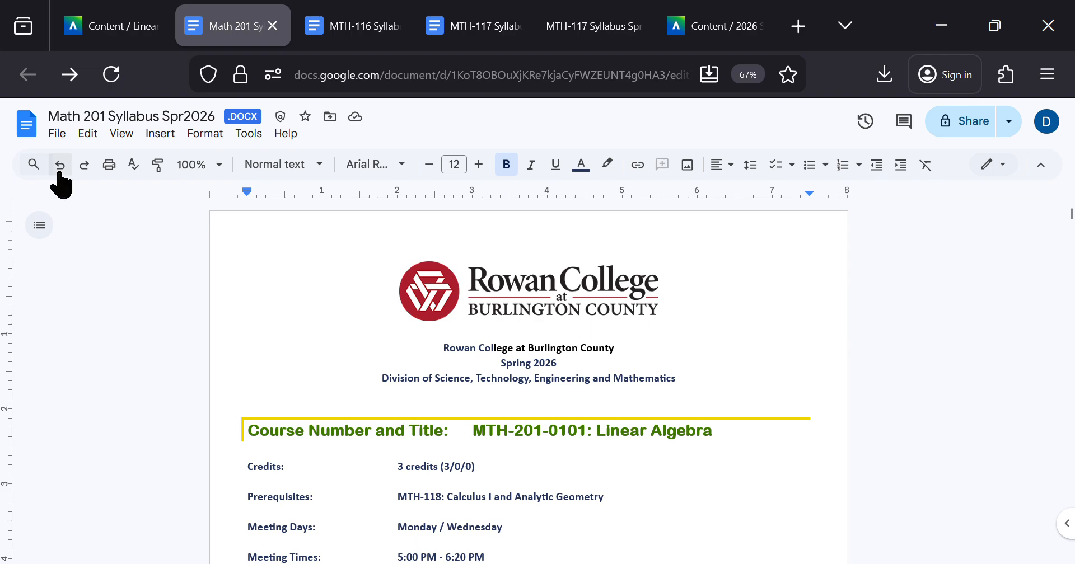
{"action": "left_click", "coordinate": [57, 134]}
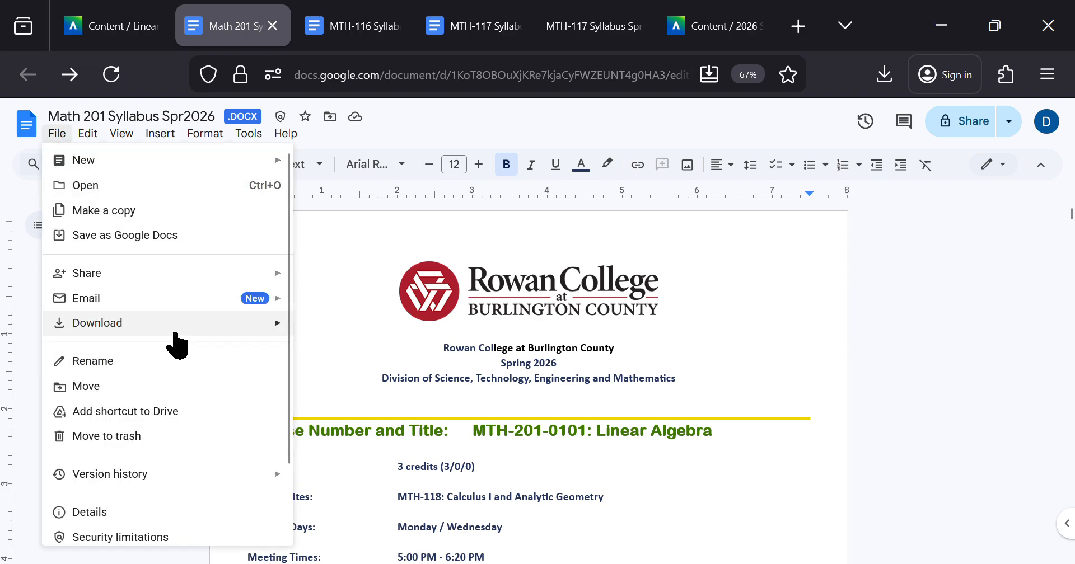
{"action": "mouse_move", "coordinate": [178, 329]}
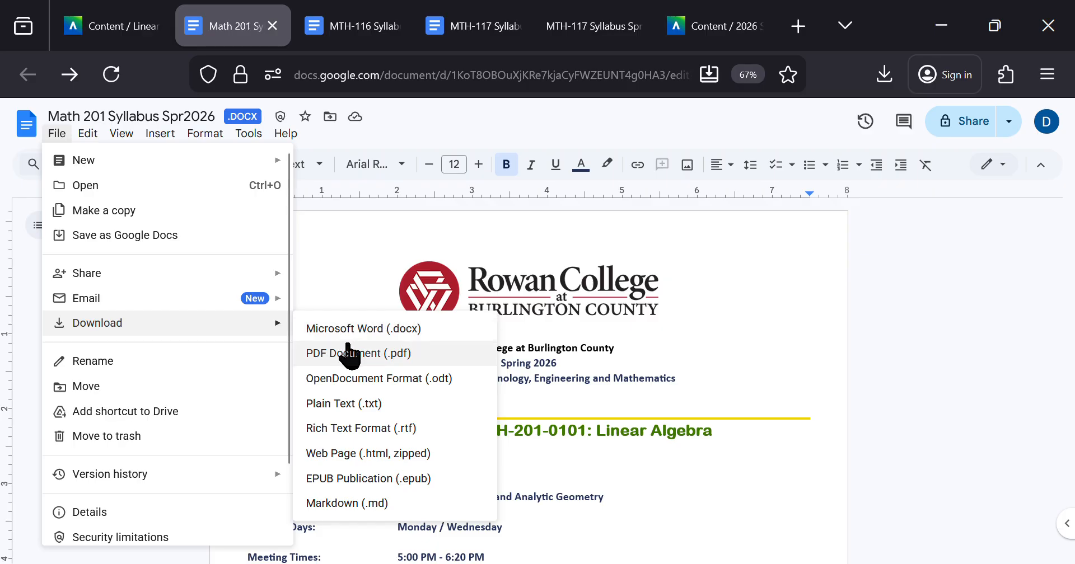
Step: Switch to Blackboard and view the accessibility report for Math 201 Syllabus Spr2026.docx, closing it when done
{"action": "left_click", "coordinate": [136, 15]}
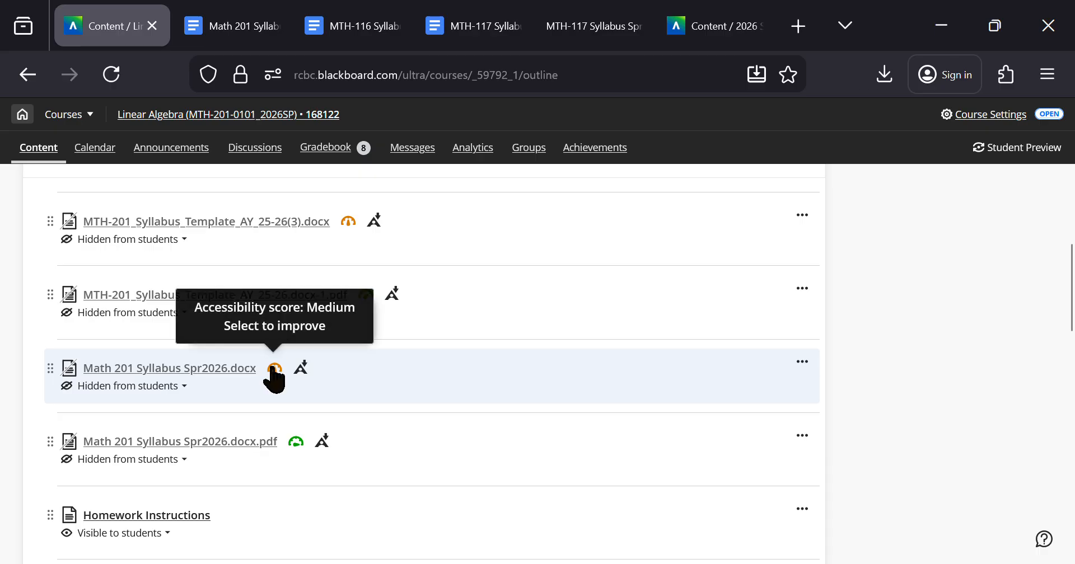
{"action": "left_click", "coordinate": [275, 368]}
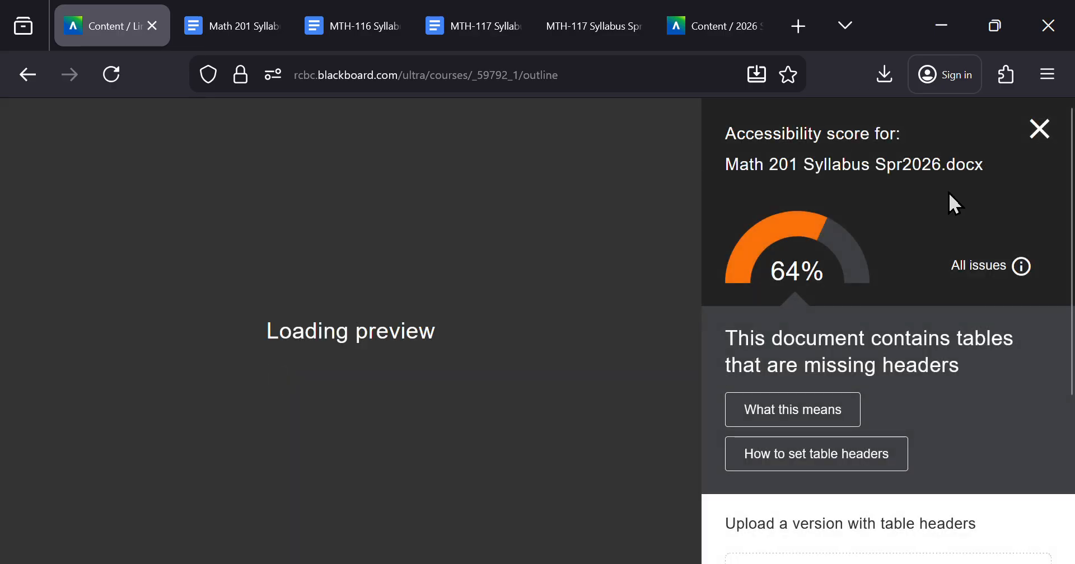
{"action": "left_click", "coordinate": [1042, 130]}
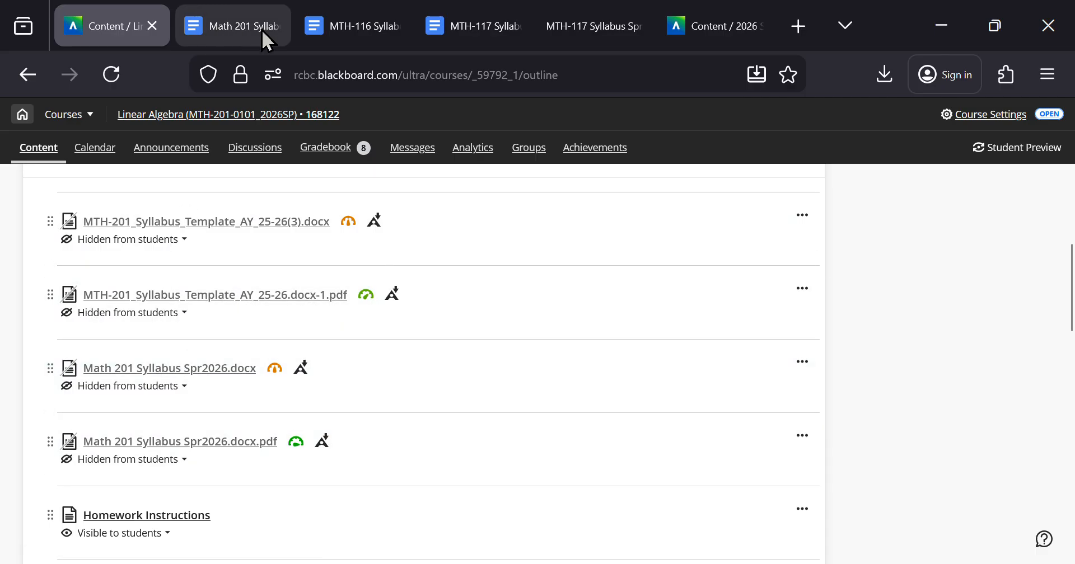
Step: Review all accessibility issues reported for MTH-201_Syllabus_Template_AY_25-26(3).docx and close the report
{"action": "mouse_move", "coordinate": [263, 25]}
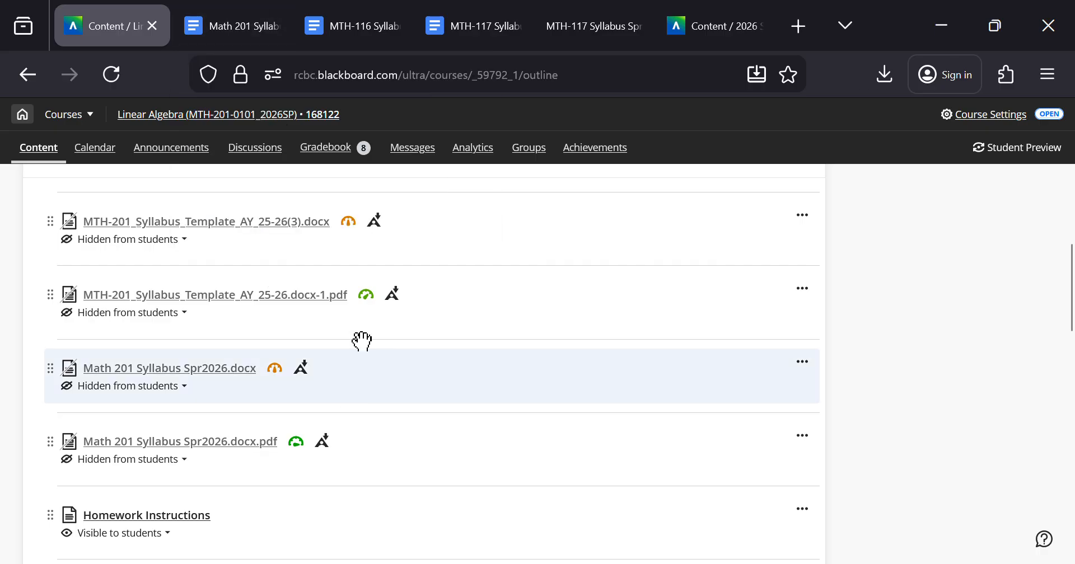
{"action": "left_click", "coordinate": [349, 223]}
{"action": "scroll", "coordinate": [1043, 395], "scroll_direction": "down", "scroll_amount": 2}
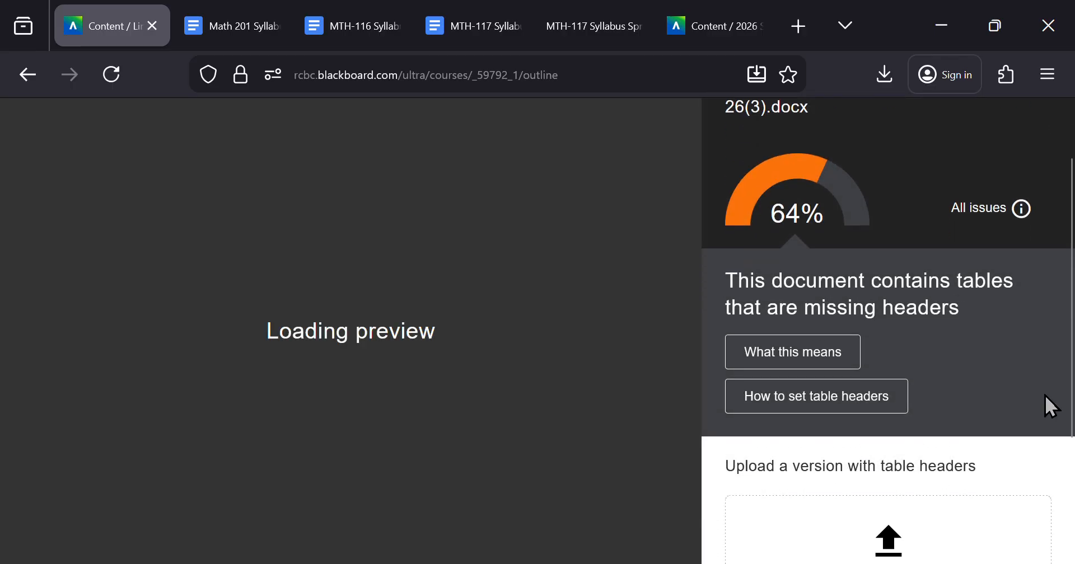
{"action": "scroll", "coordinate": [1049, 405], "scroll_direction": "up", "scroll_amount": 2}
{"action": "left_click", "coordinate": [988, 284]}
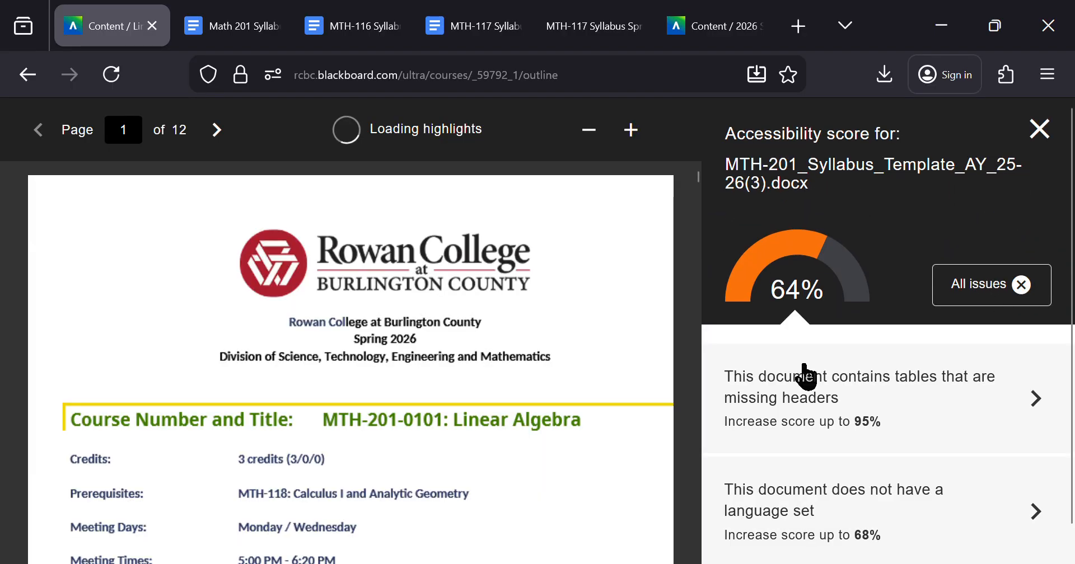
{"action": "scroll", "coordinate": [795, 385], "scroll_direction": "down", "scroll_amount": 1}
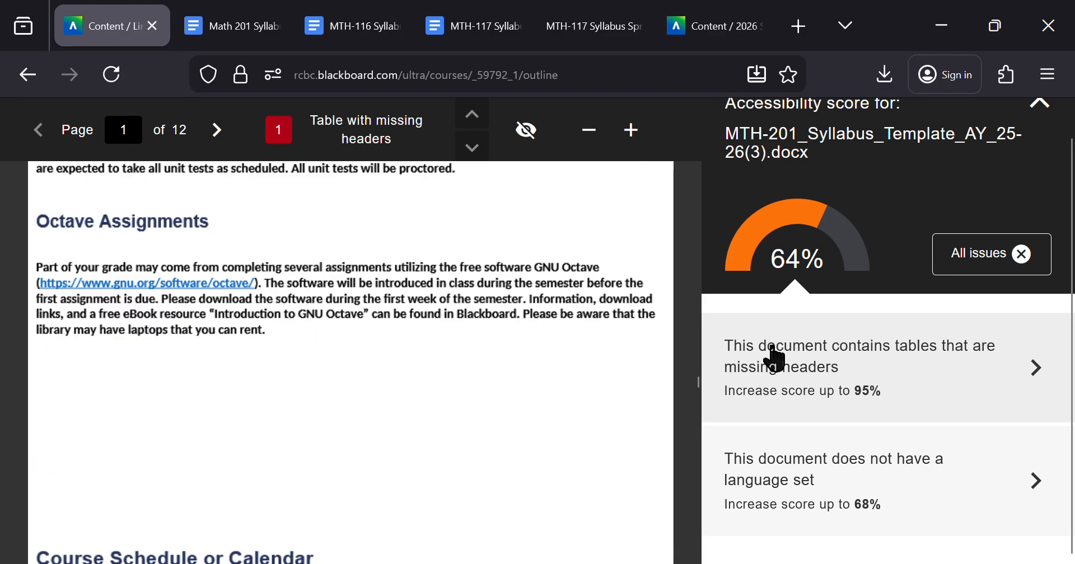
{"action": "scroll", "coordinate": [366, 399], "scroll_direction": "up", "scroll_amount": 2}
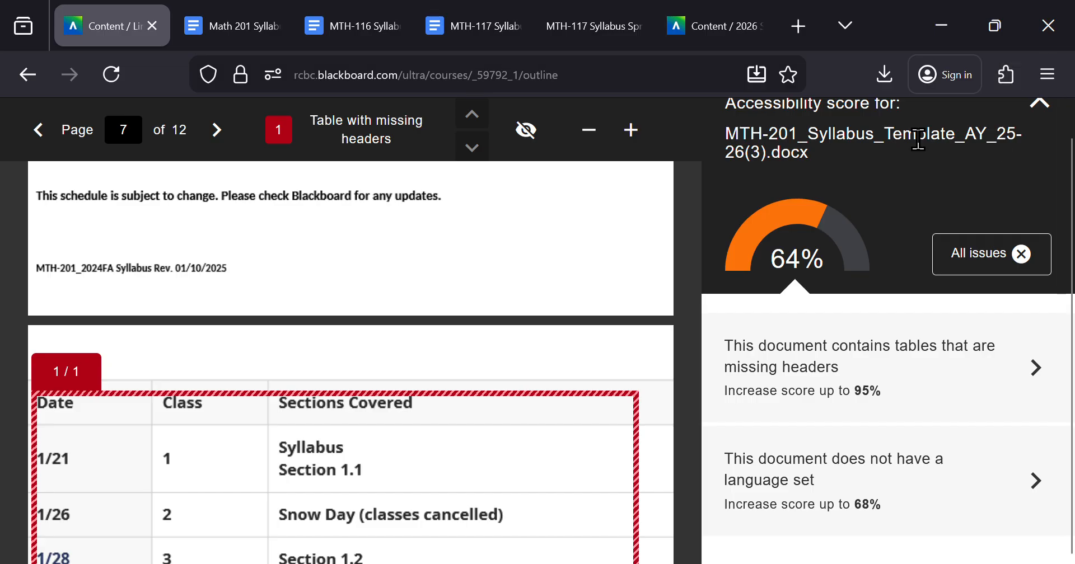
{"action": "left_click", "coordinate": [1037, 106]}
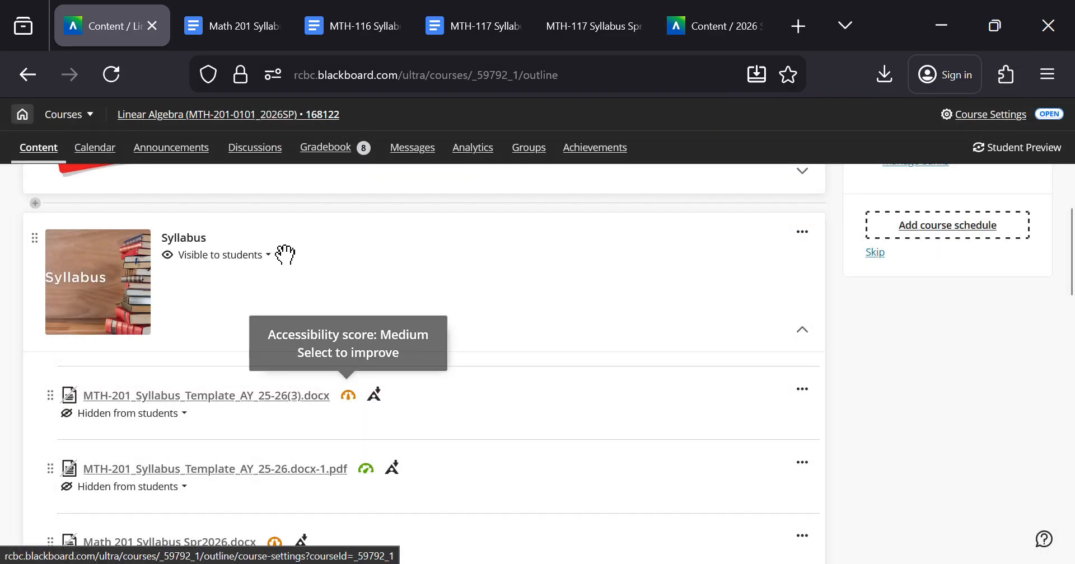
Step: Set the title of MTH-201_Syllabus_Template_AY_25-26.docx-1.pdf to "Math 201 Linear Algebra Syllabus", apply the fix and close its accessibility report
{"action": "left_click", "coordinate": [370, 469]}
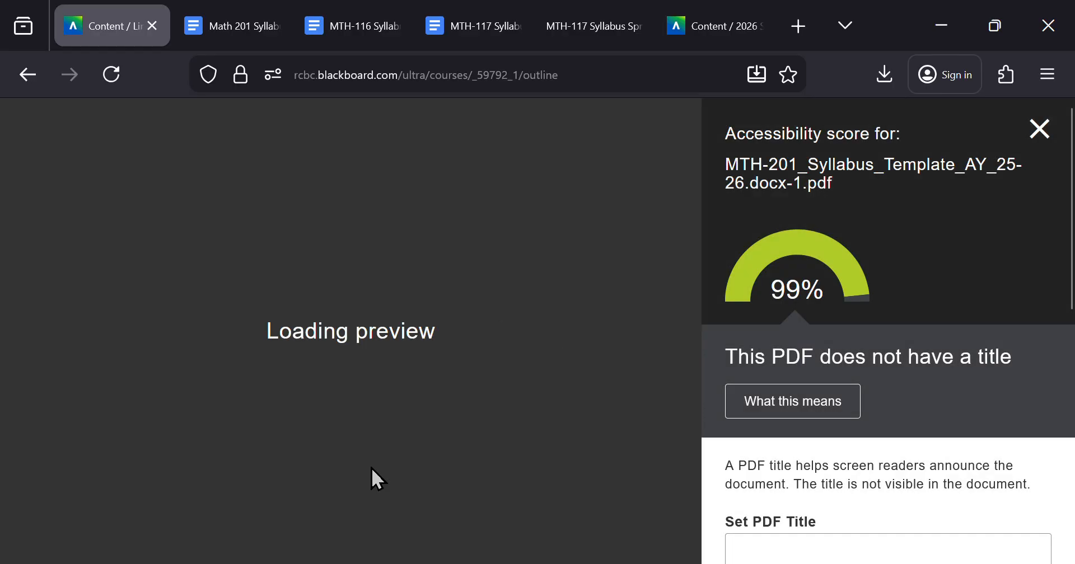
{"action": "scroll", "coordinate": [952, 386], "scroll_direction": "down", "scroll_amount": 3}
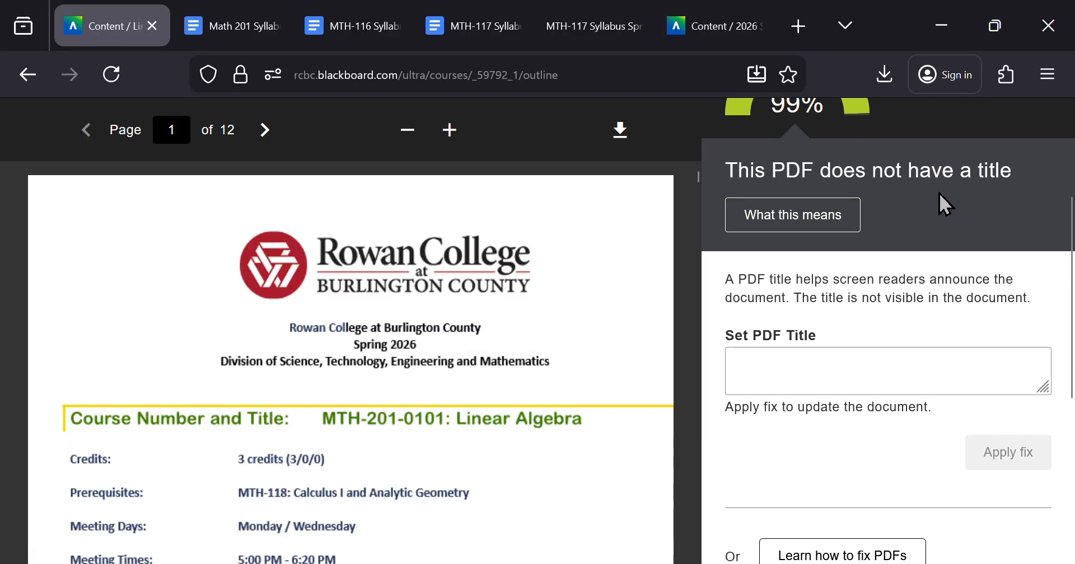
{"action": "scroll", "coordinate": [944, 194], "scroll_direction": "up", "scroll_amount": 2}
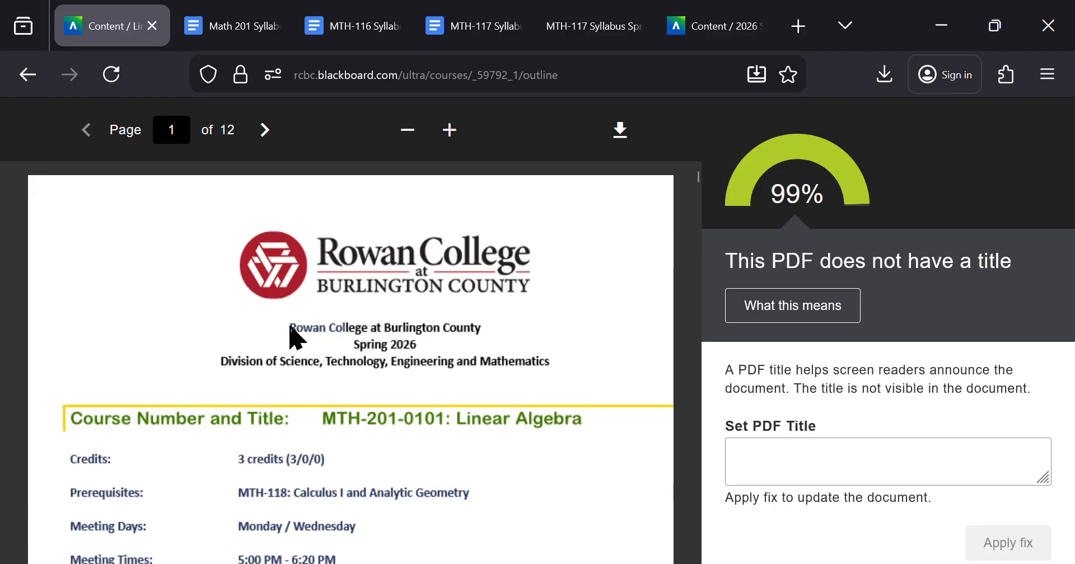
{"action": "left_click_drag", "start_coordinate": [292, 329], "coordinate": [521, 386]}
{"action": "left_click", "coordinate": [521, 386]}
{"action": "left_click", "coordinate": [870, 449]}
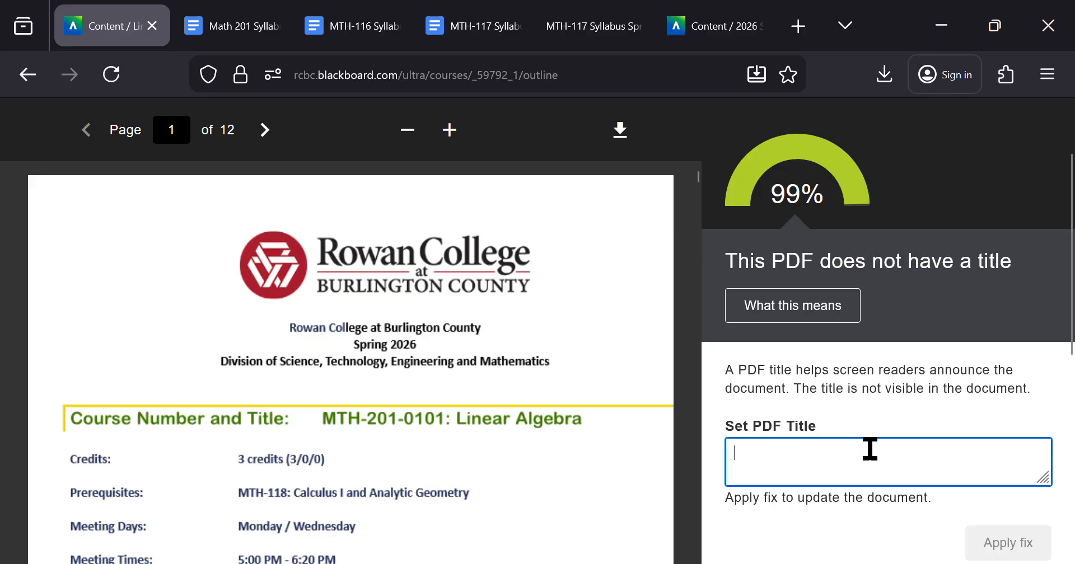
{"action": "type", "text": "Math 201 Linear Algebra Syllabus"}
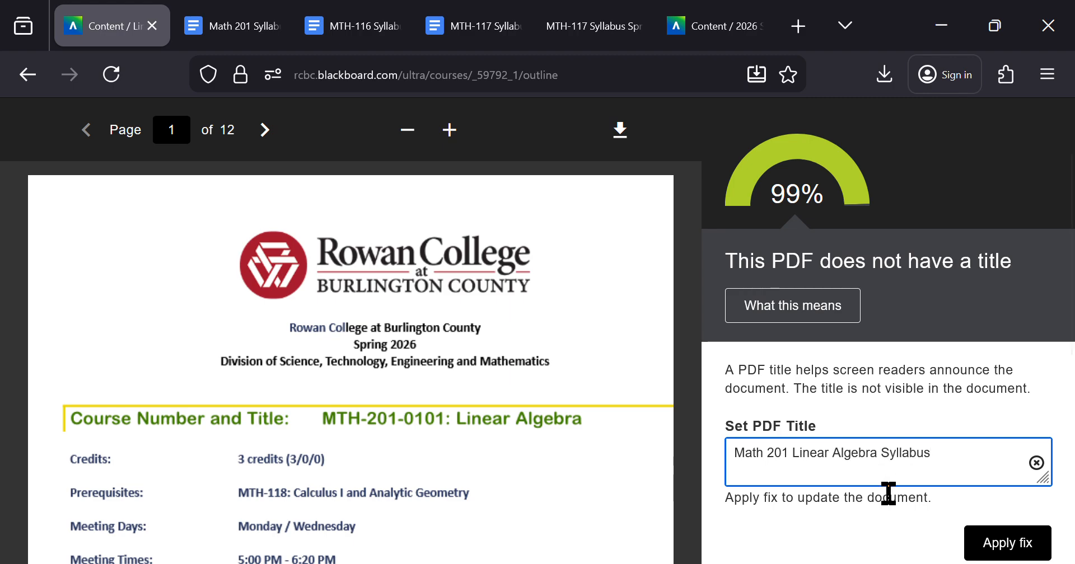
{"action": "left_click", "coordinate": [1028, 546]}
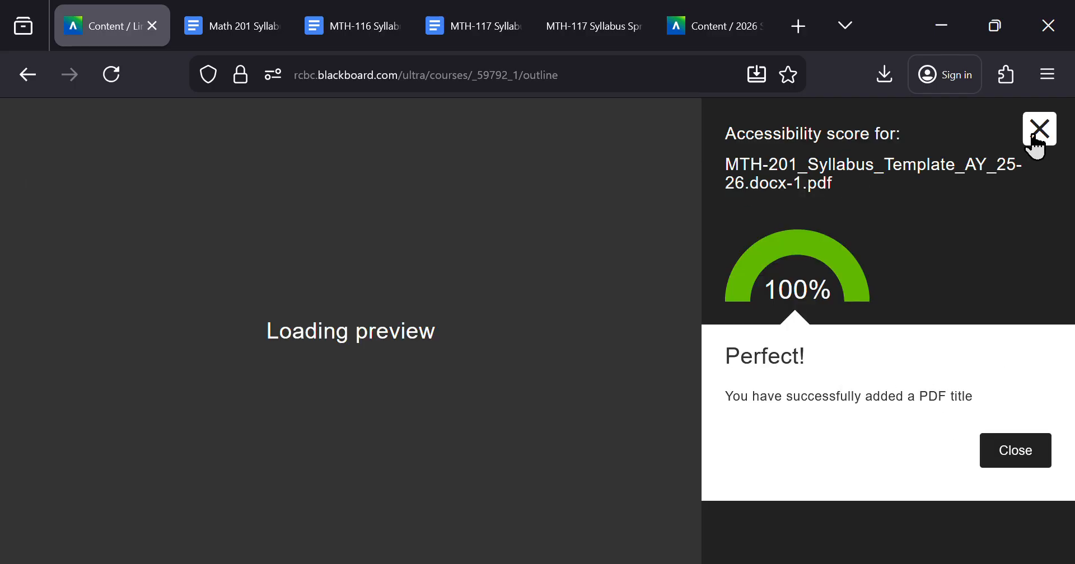
{"action": "left_click", "coordinate": [1039, 134]}
Step: Switch to Google Docs and look through the Math 201, MTH-116 and MTH-117 syllabus documents
{"action": "left_click", "coordinate": [240, 29]}
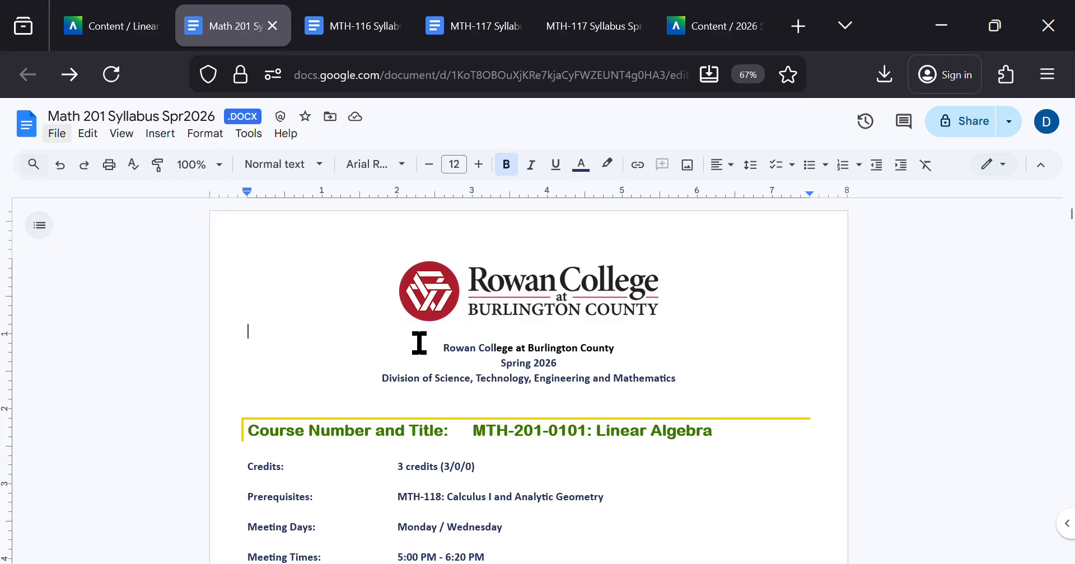
{"action": "scroll", "coordinate": [419, 340], "scroll_direction": "down", "scroll_amount": 3}
{"action": "scroll", "coordinate": [420, 341], "scroll_direction": "up", "scroll_amount": 2}
{"action": "key", "text": "ctrl+Tab"}
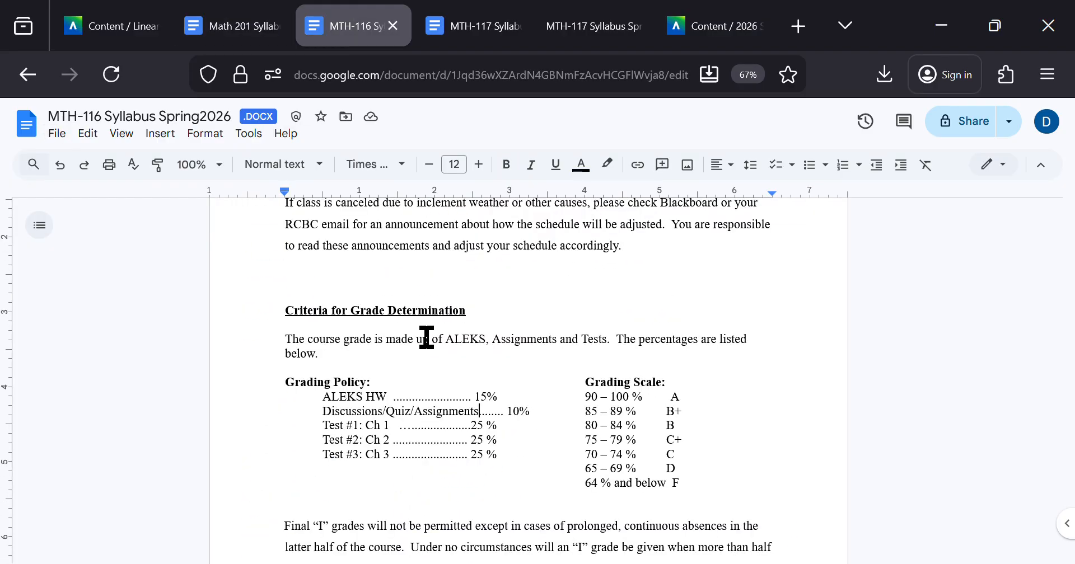
{"action": "scroll", "coordinate": [496, 294], "scroll_direction": "up", "scroll_amount": 15}
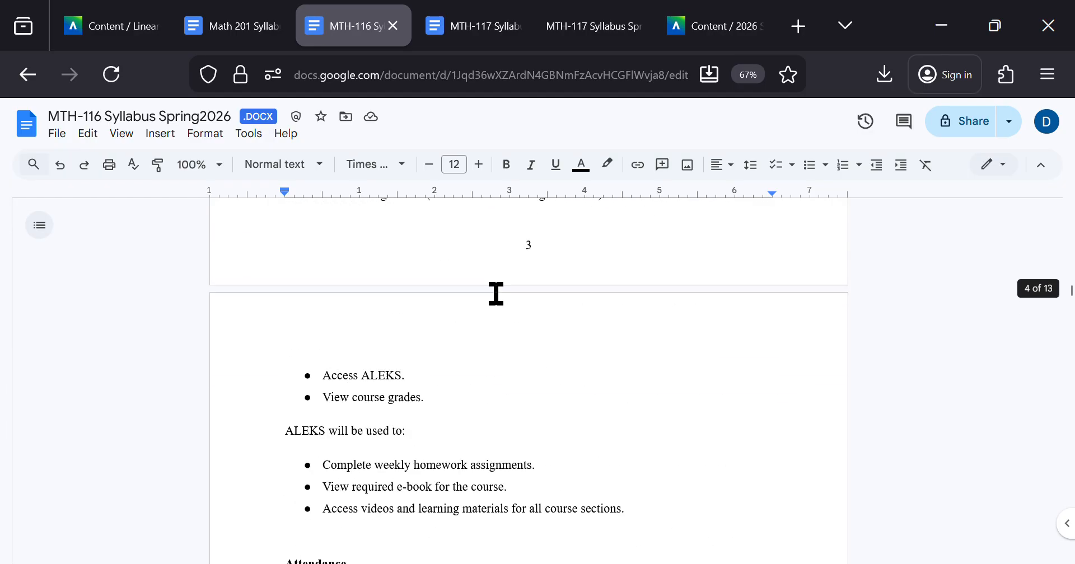
{"action": "scroll", "coordinate": [496, 294], "scroll_direction": "down", "scroll_amount": 15}
{"action": "key", "text": "ctrl+Tab"}
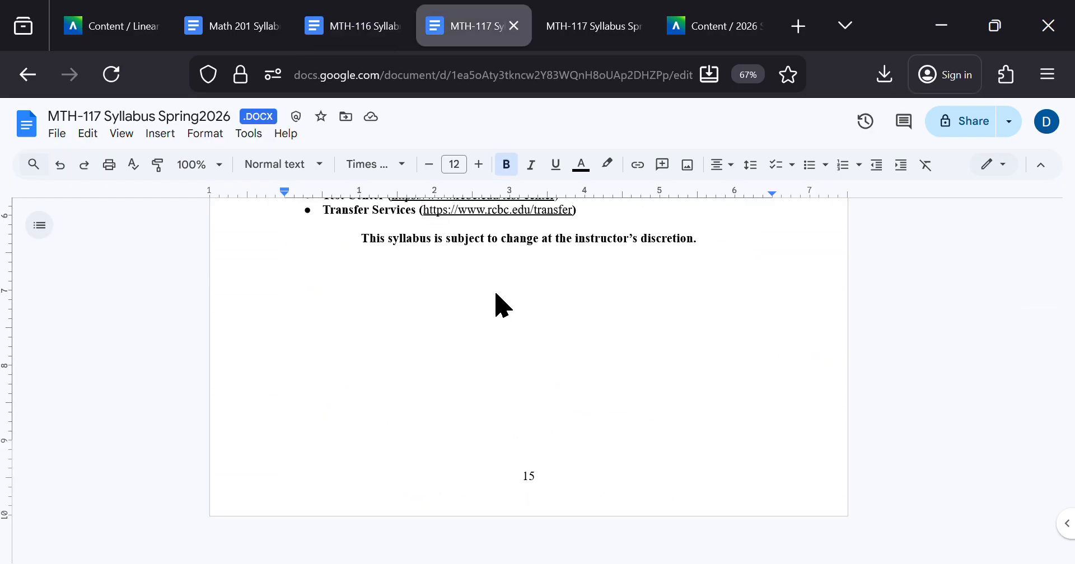
{"action": "scroll", "coordinate": [386, 272], "scroll_direction": "up", "scroll_amount": 20}
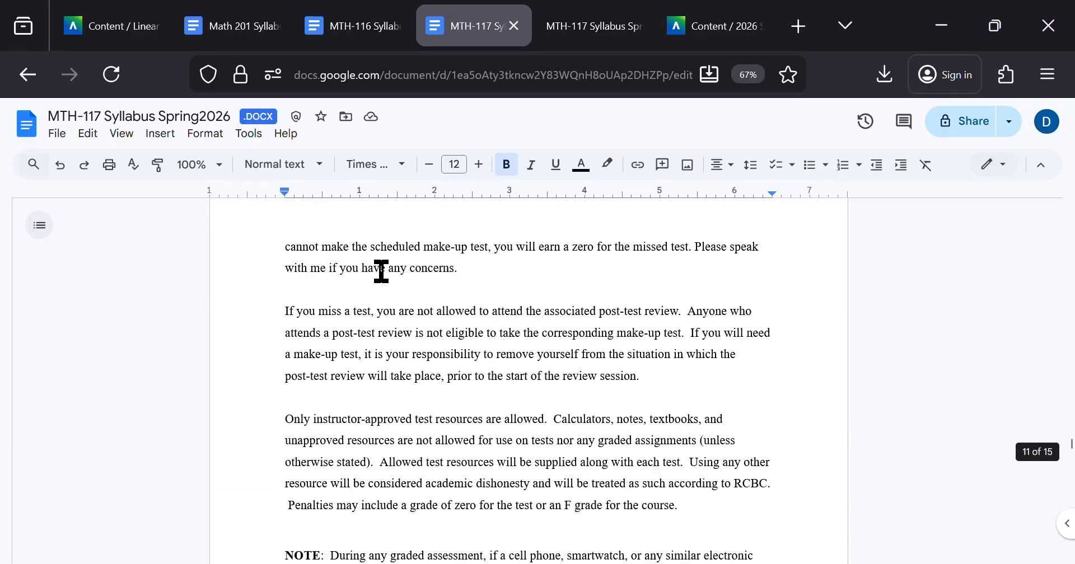
{"action": "scroll", "coordinate": [380, 272], "scroll_direction": "up", "scroll_amount": 20}
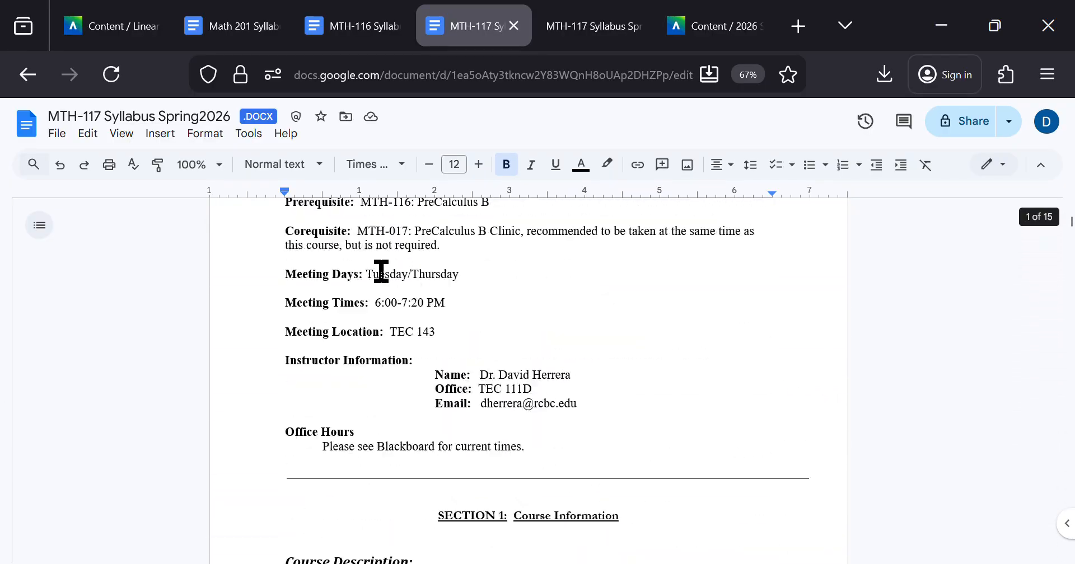
{"action": "scroll", "coordinate": [381, 272], "scroll_direction": "up", "scroll_amount": 5}
{"action": "scroll", "coordinate": [380, 271], "scroll_direction": "down", "scroll_amount": 1}
Step: Compare the title block of the MTH-116 syllabus with the title line of the MTH-117 syllabus
{"action": "key", "text": "ctrl+shift+Tab"}
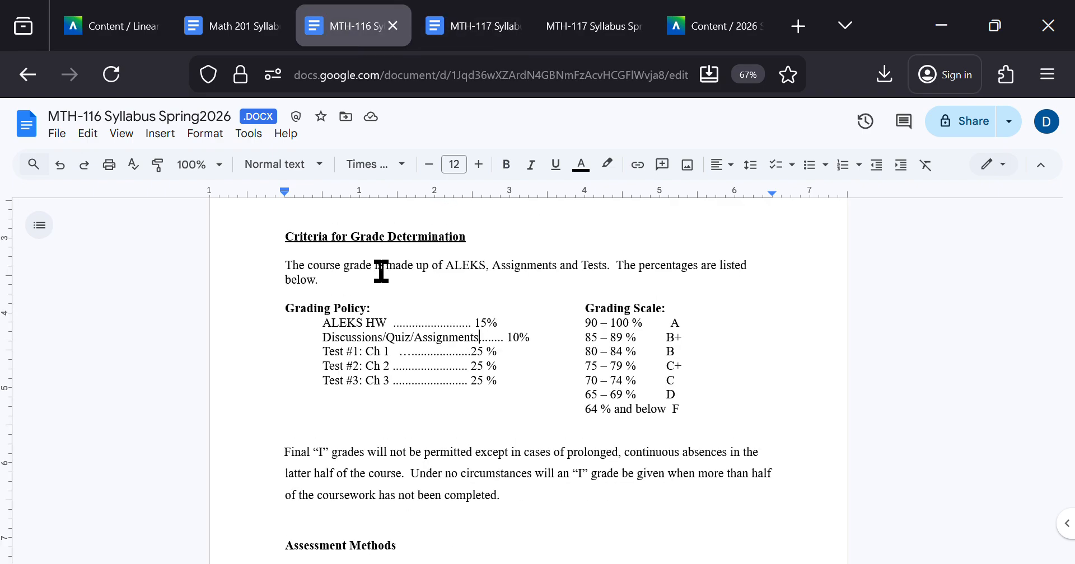
{"action": "scroll", "coordinate": [381, 271], "scroll_direction": "up", "scroll_amount": 20}
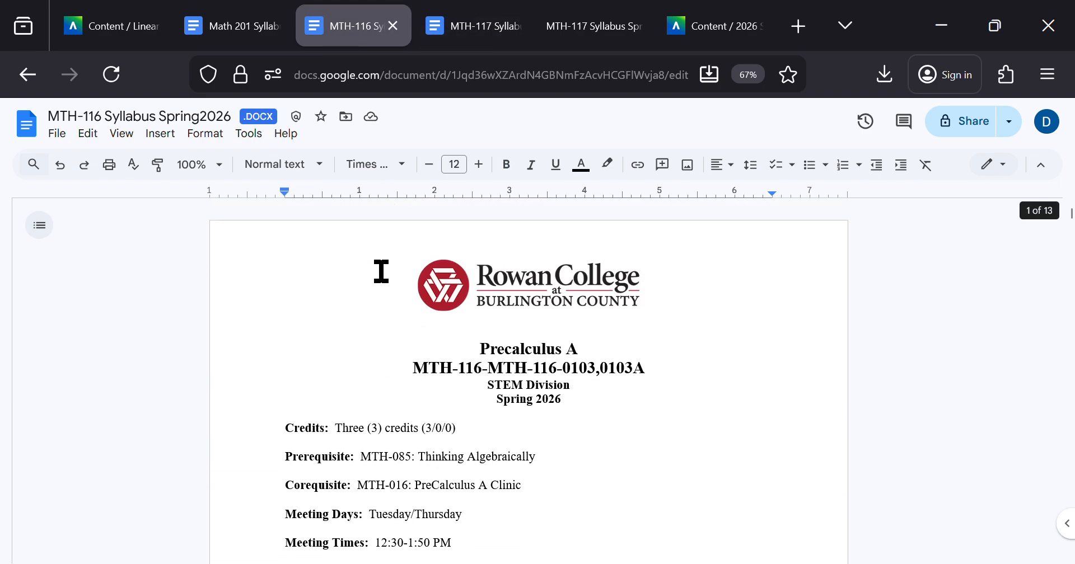
{"action": "scroll", "coordinate": [465, 335], "scroll_direction": "down", "scroll_amount": 3}
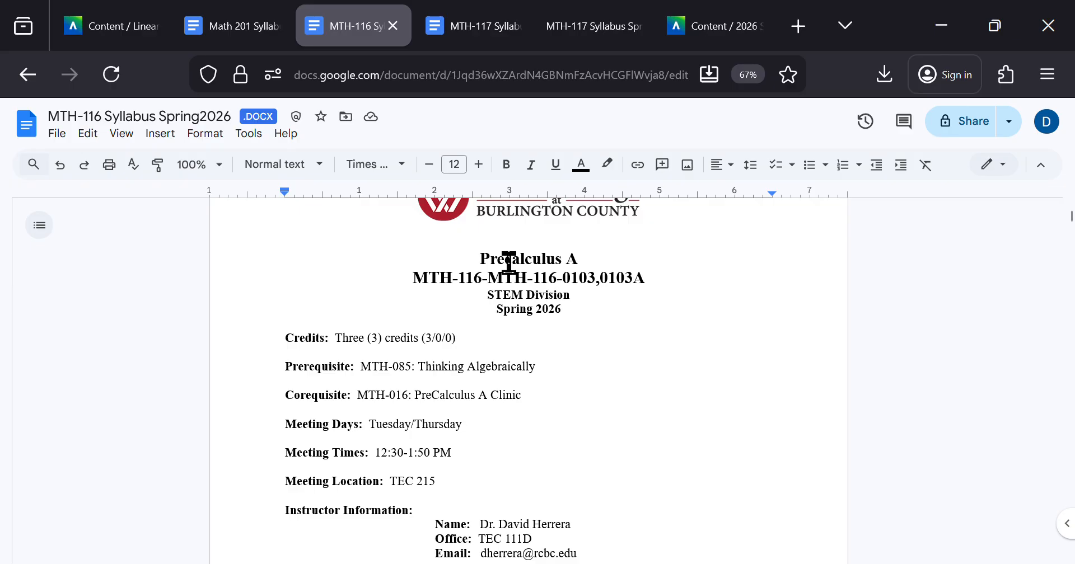
{"action": "left_click_drag", "start_coordinate": [481, 256], "coordinate": [623, 304]}
{"action": "left_click", "coordinate": [621, 307]}
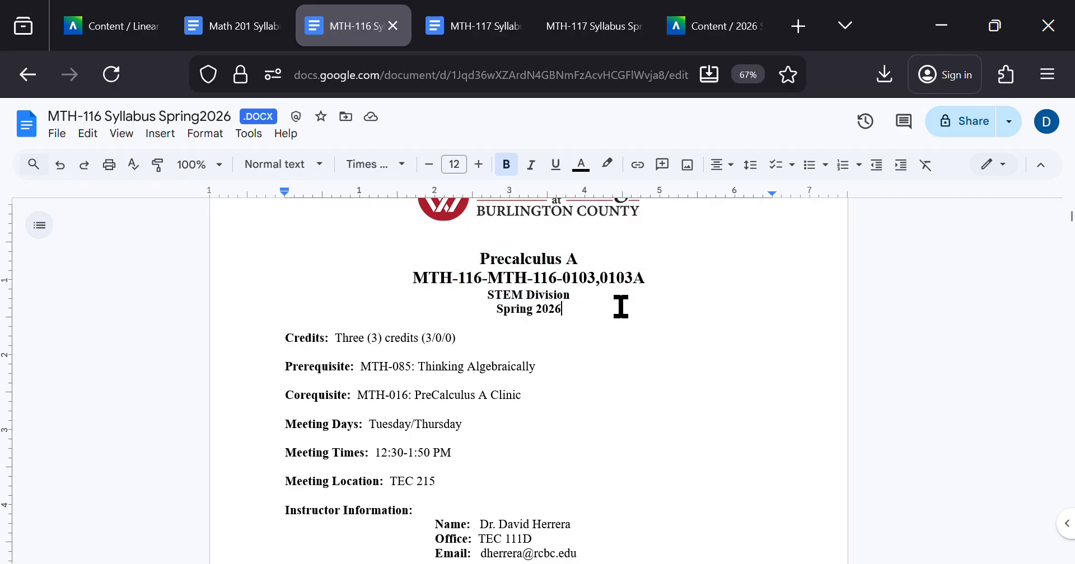
{"action": "key", "text": "ctrl+Tab"}
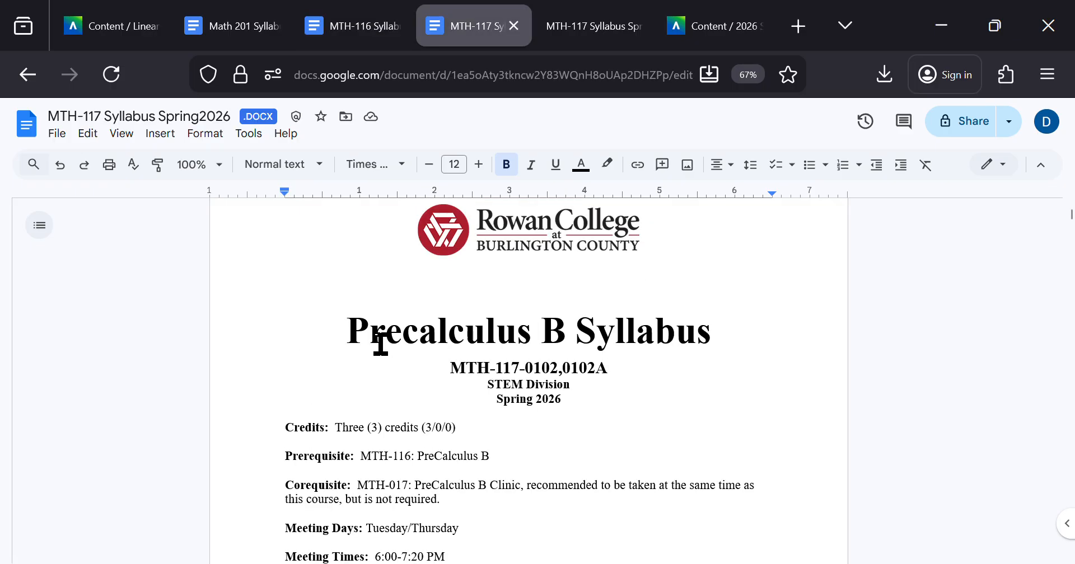
{"action": "left_click_drag", "start_coordinate": [348, 335], "coordinate": [576, 329]}
{"action": "left_click", "coordinate": [576, 329]}
Step: Inspect the Title style options for the "Precalculus A" line of the MTH-116 syllabus and return to the MTH-117 syllabus
{"action": "key", "text": "ctrl+shift+Tab"}
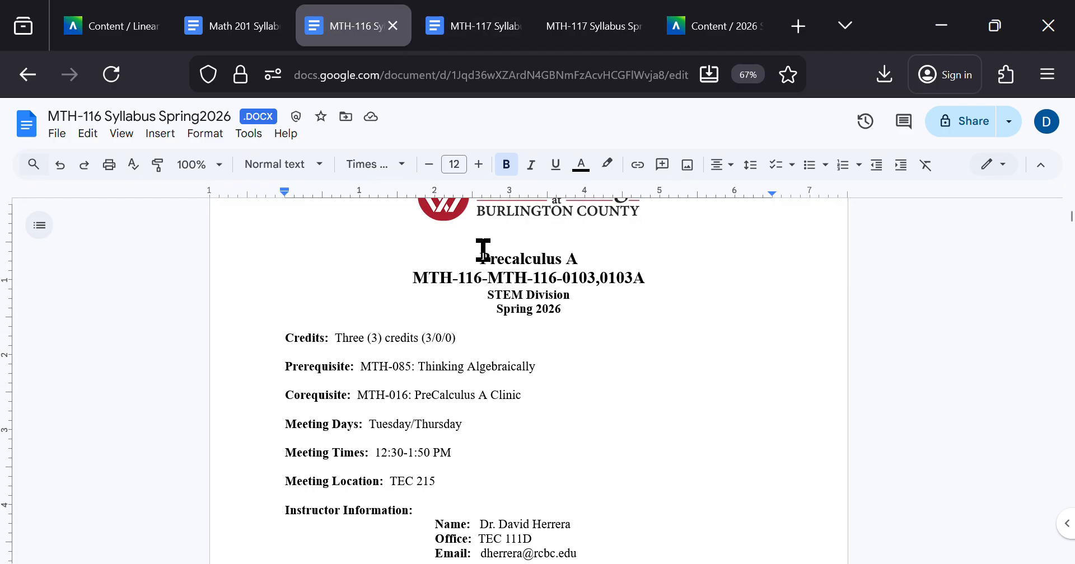
{"action": "left_click_drag", "start_coordinate": [477, 259], "coordinate": [588, 260]}
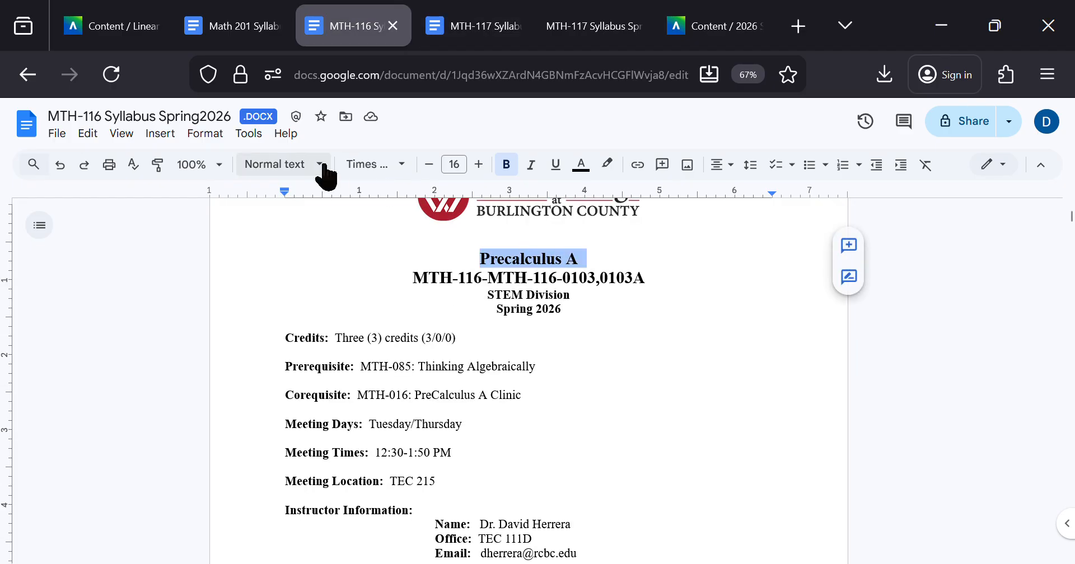
{"action": "left_click", "coordinate": [300, 165]}
{"action": "mouse_move", "coordinate": [348, 266]}
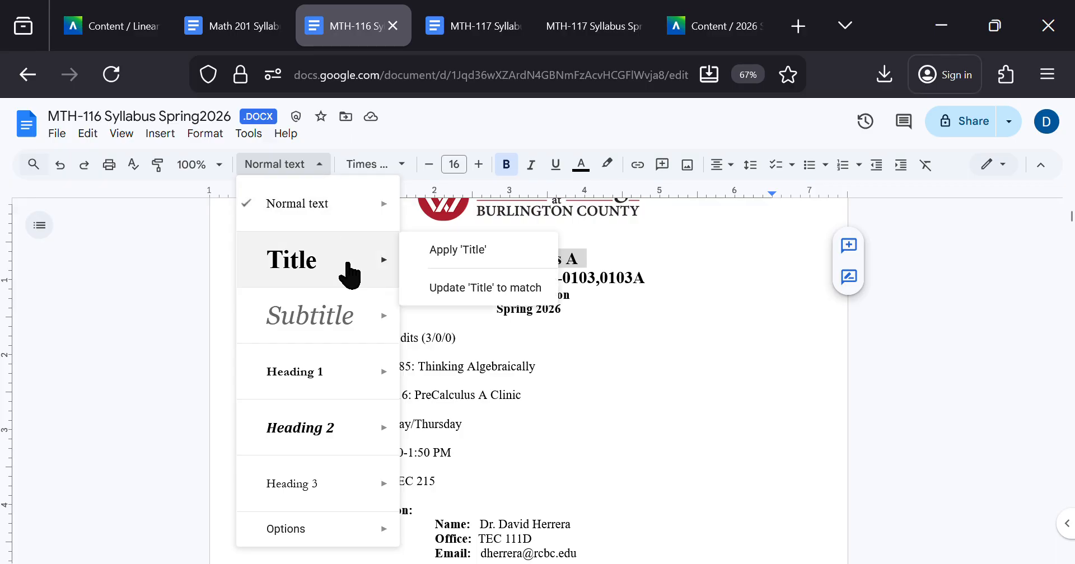
{"action": "left_click", "coordinate": [608, 268]}
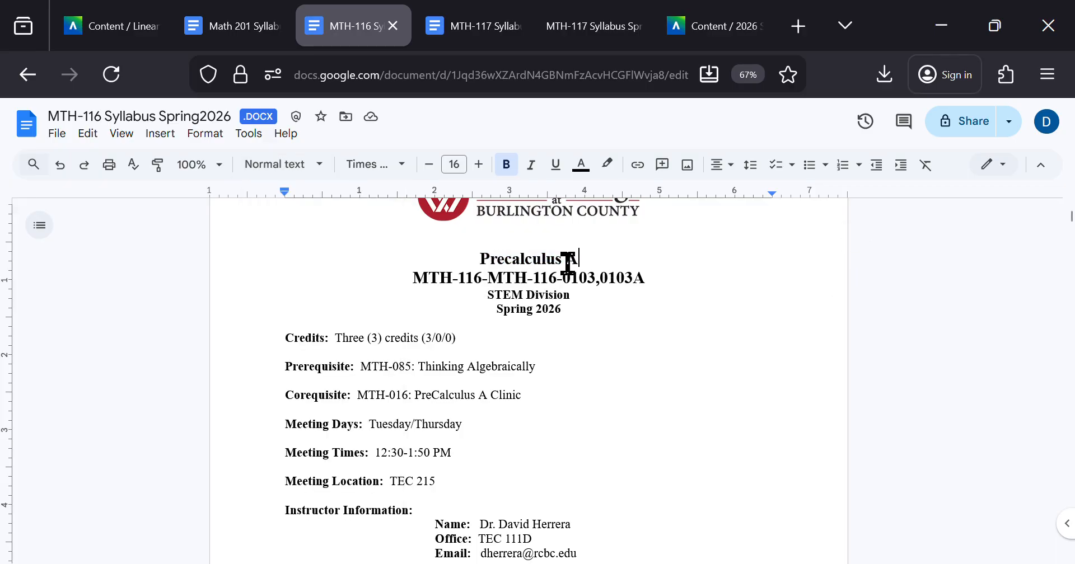
{"action": "left_click_drag", "start_coordinate": [568, 263], "coordinate": [480, 258]}
{"action": "left_click", "coordinate": [479, 259]}
{"action": "key", "text": "ctrl+Tab"}
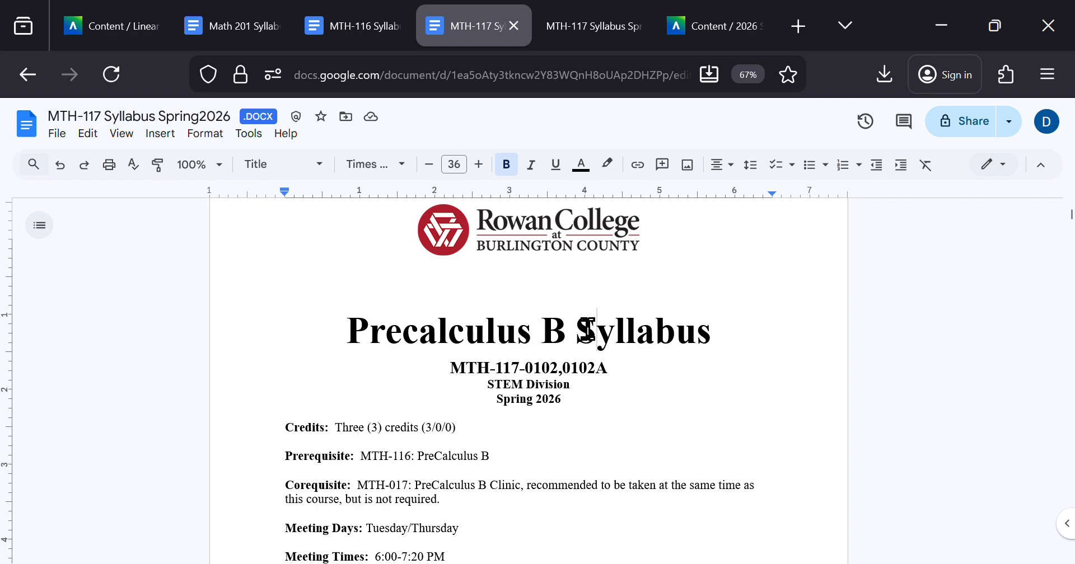
Step: Compare the formatting of the "SECTION 1: Course Information" heading in the MTH-116 and MTH-117 syllabus documents
{"action": "key", "text": "ctrl+shift+Tab"}
{"action": "scroll", "coordinate": [468, 336], "scroll_direction": "down", "scroll_amount": 4}
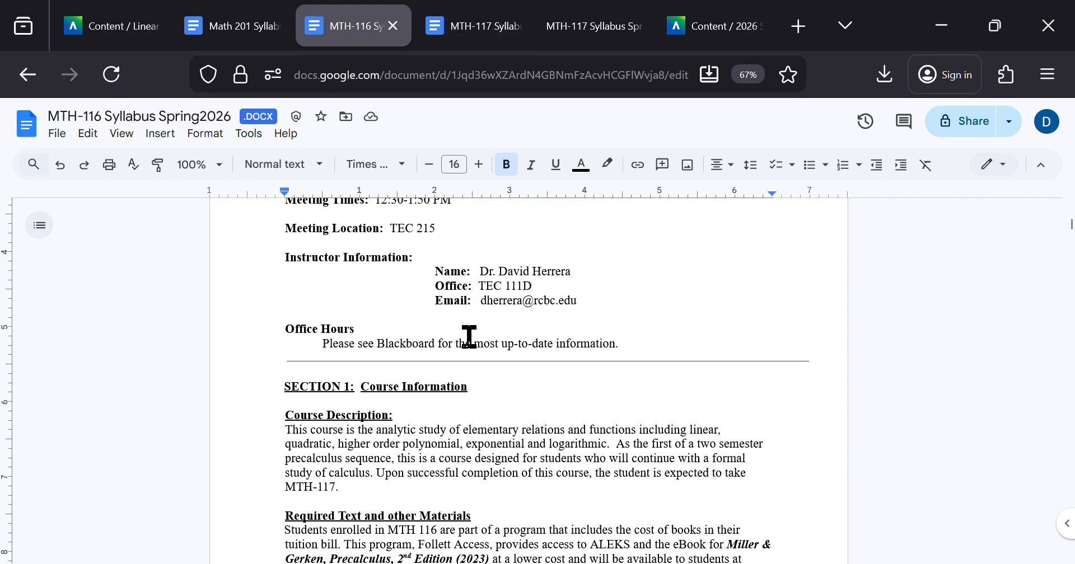
{"action": "scroll", "coordinate": [470, 336], "scroll_direction": "down", "scroll_amount": 1}
{"action": "left_click_drag", "start_coordinate": [482, 353], "coordinate": [289, 355]}
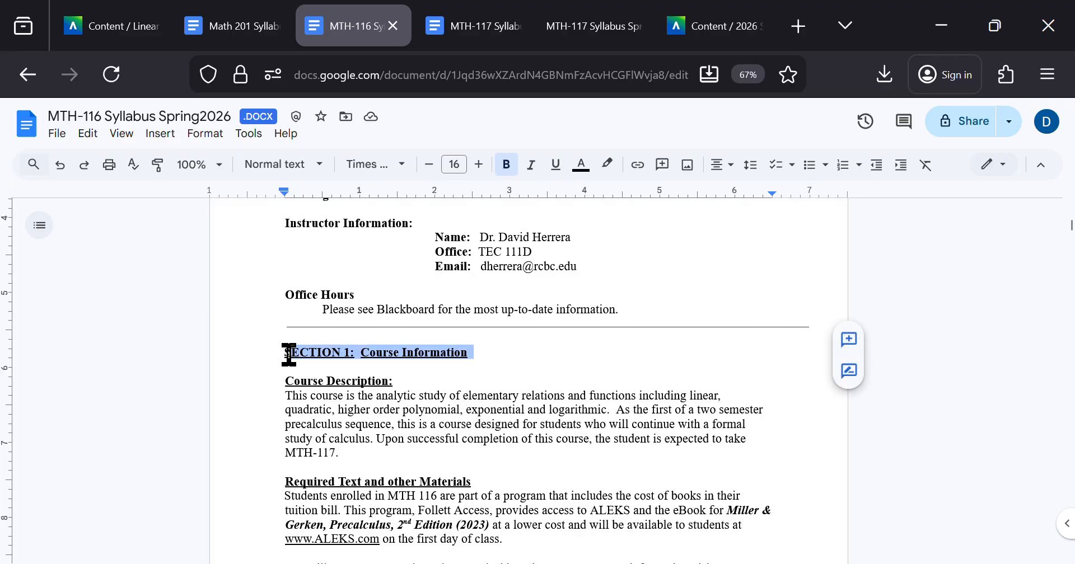
{"action": "left_click", "coordinate": [370, 353]}
{"action": "left_click_drag", "start_coordinate": [284, 356], "coordinate": [449, 355]}
{"action": "left_click", "coordinate": [449, 355]}
{"action": "key", "text": "ctrl+Tab"}
{"action": "scroll", "coordinate": [448, 356], "scroll_direction": "down", "scroll_amount": 8}
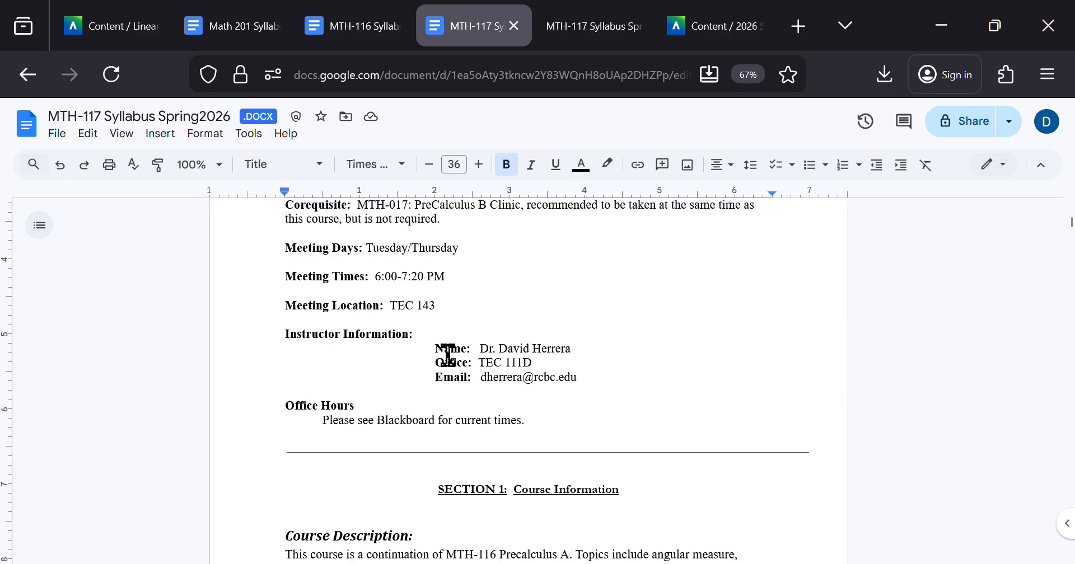
{"action": "left_click_drag", "start_coordinate": [435, 336], "coordinate": [619, 333]}
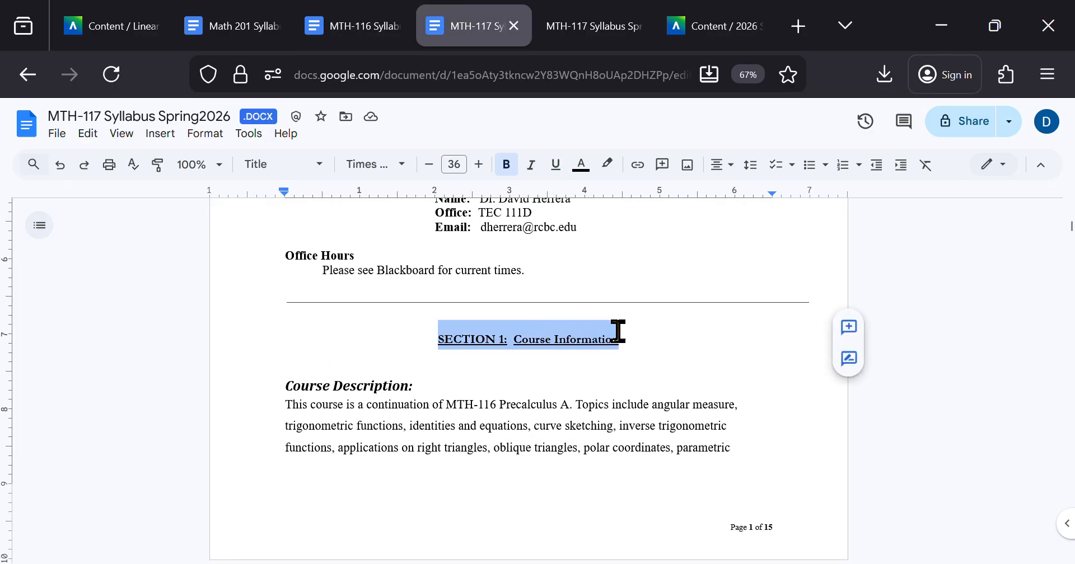
{"action": "left_click", "coordinate": [640, 334]}
Step: Apply the Heading 1 style to the "SECTION 1: Course Information" line of the MTH-116 syllabus
{"action": "key", "text": "ctrl+shift+Tab"}
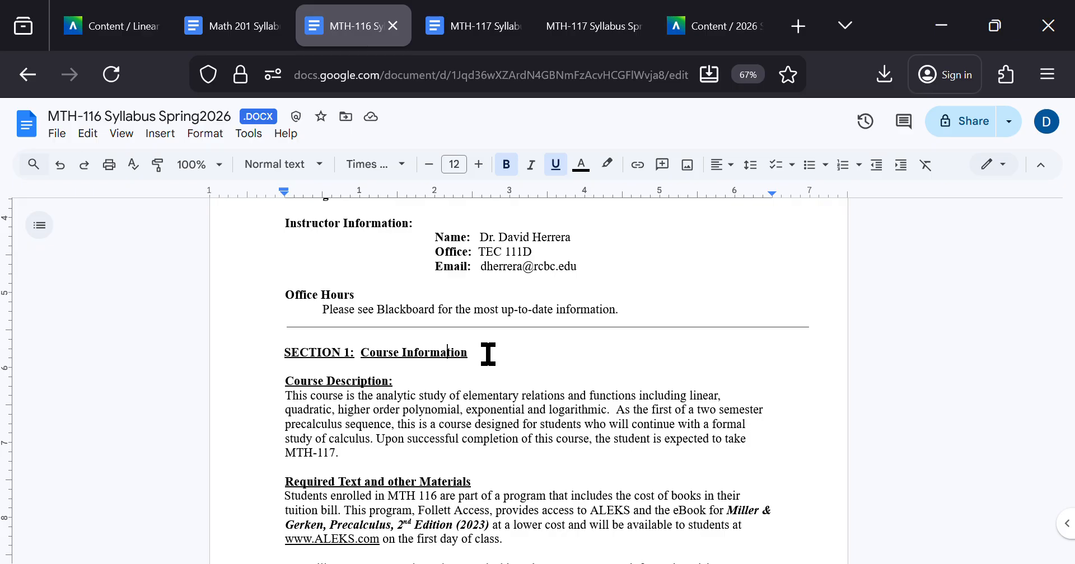
{"action": "left_click_drag", "start_coordinate": [488, 354], "coordinate": [278, 350]}
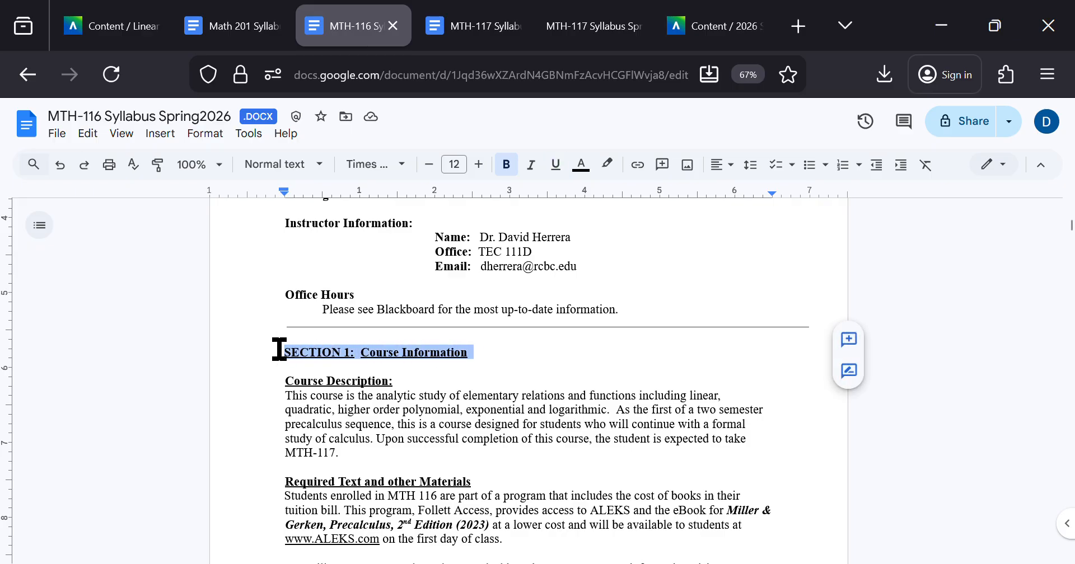
{"action": "left_click", "coordinate": [308, 168]}
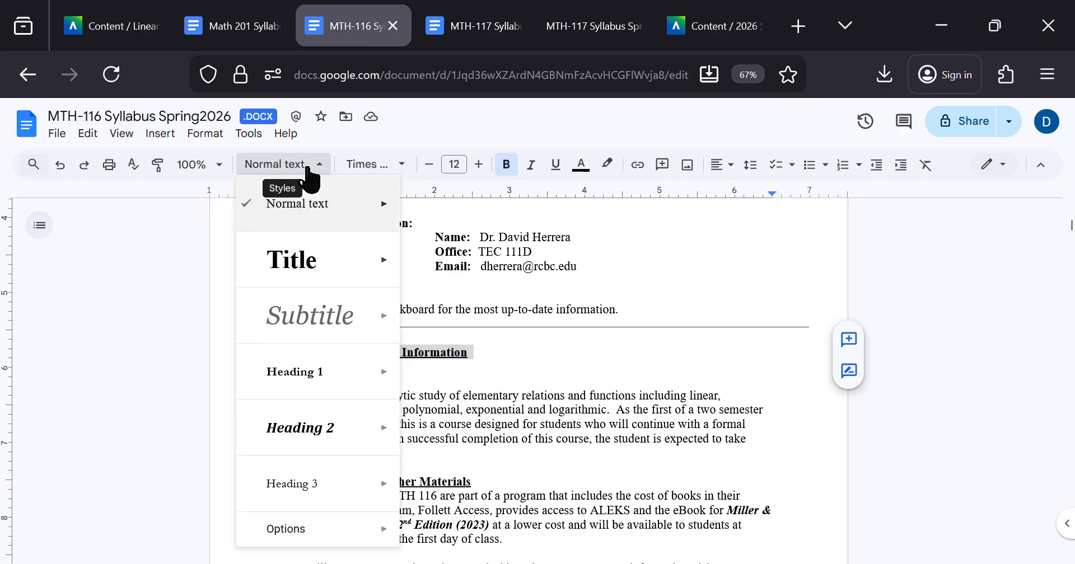
{"action": "mouse_move", "coordinate": [331, 280]}
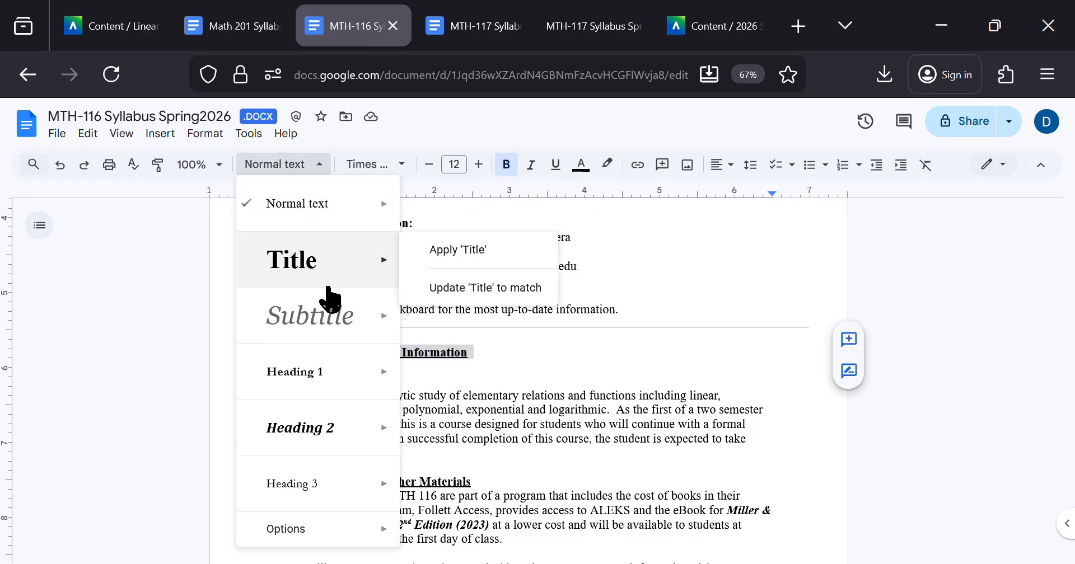
{"action": "left_click", "coordinate": [322, 382]}
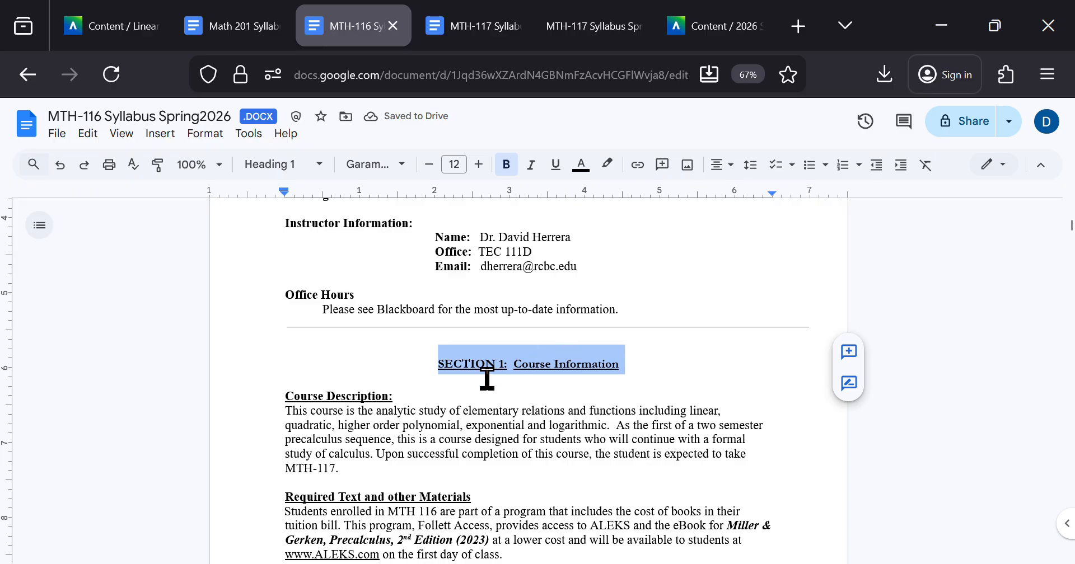
{"action": "key", "text": "ctrl+z"}
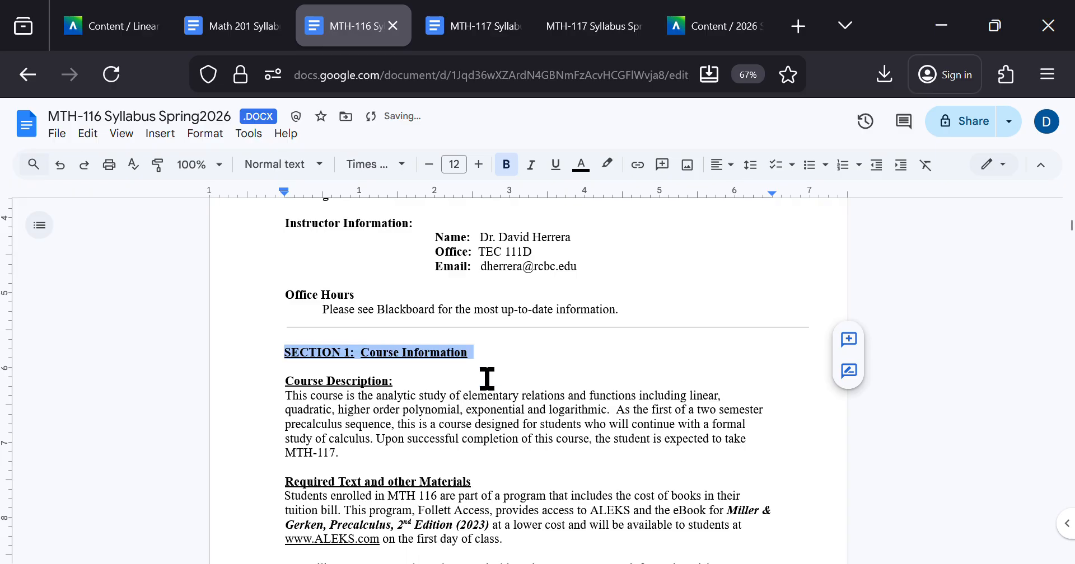
{"action": "key", "text": "ctrl+y"}
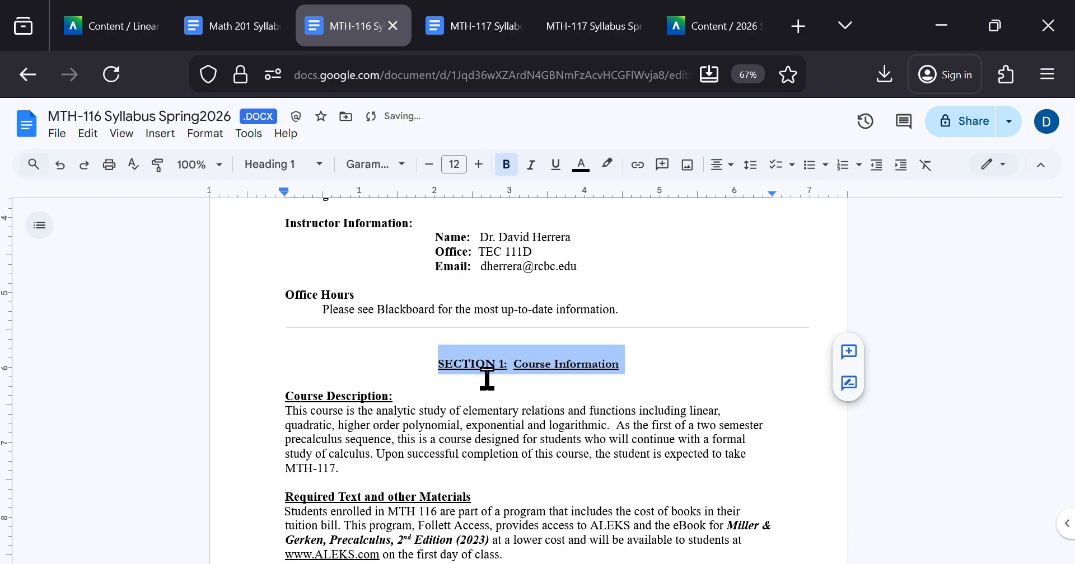
Step: Apply the Heading 2 style to the "Course Description:" and "Required Text and other Materials" lines
{"action": "left_click", "coordinate": [414, 392]}
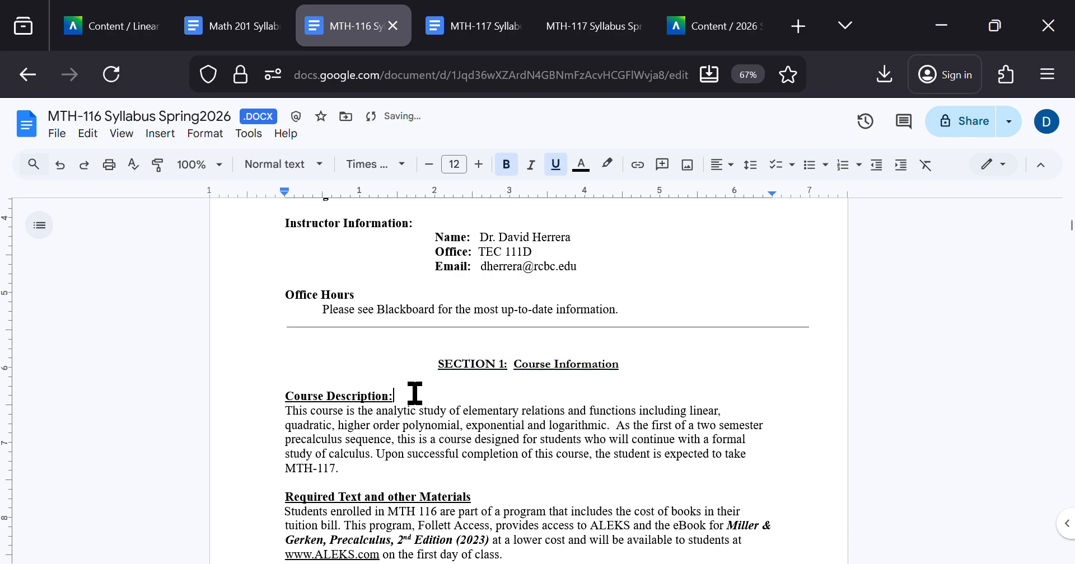
{"action": "left_click_drag", "start_coordinate": [386, 395], "coordinate": [267, 403]}
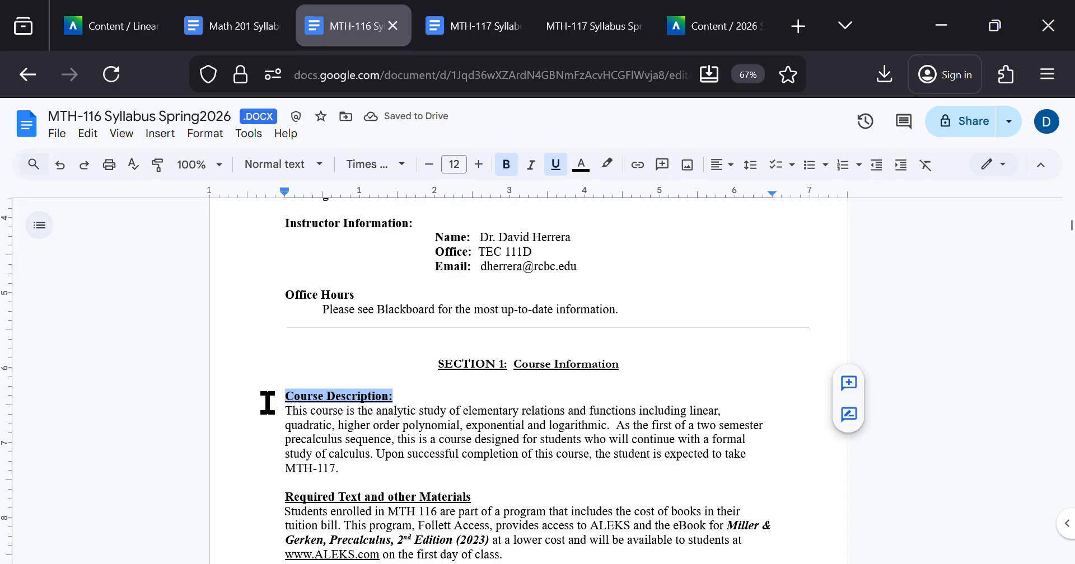
{"action": "key", "text": "ctrl+alt+2"}
{"action": "left_click_drag", "start_coordinate": [471, 514], "coordinate": [281, 518]}
Step: Try to apply the Heading 2 style to the "Course Learning Outcomes" line and undo it
{"action": "scroll", "coordinate": [282, 518], "scroll_direction": "down", "scroll_amount": 3}
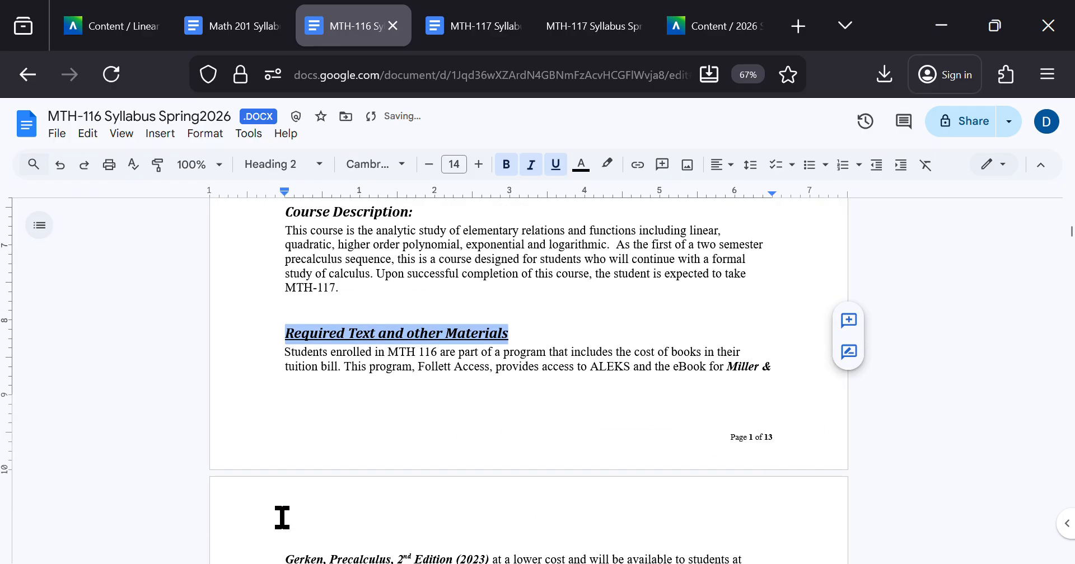
{"action": "scroll", "coordinate": [420, 305], "scroll_direction": "down", "scroll_amount": 3}
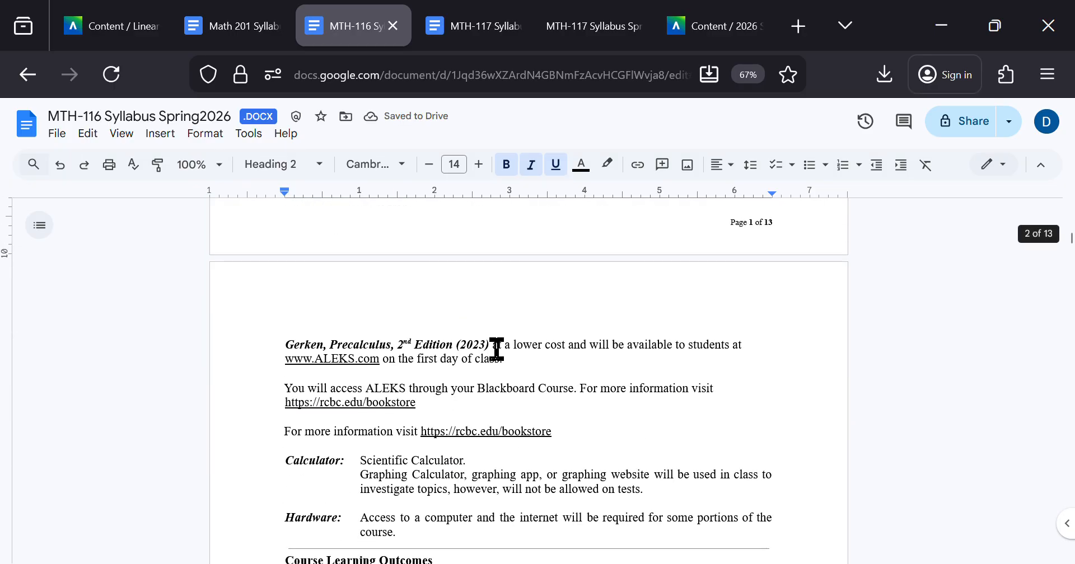
{"action": "scroll", "coordinate": [482, 346], "scroll_direction": "down", "scroll_amount": 4}
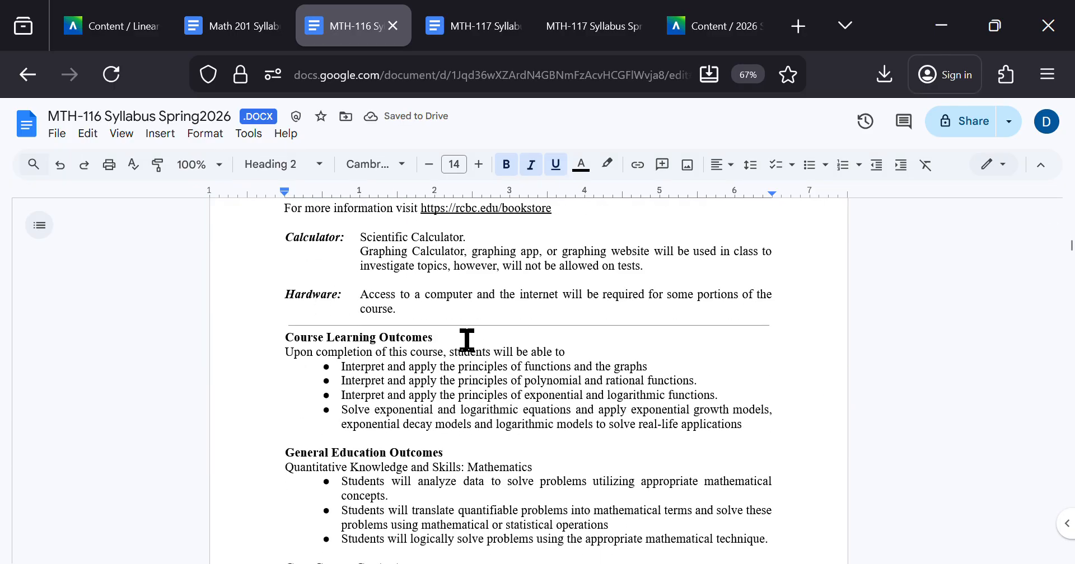
{"action": "left_click_drag", "start_coordinate": [448, 339], "coordinate": [284, 343]}
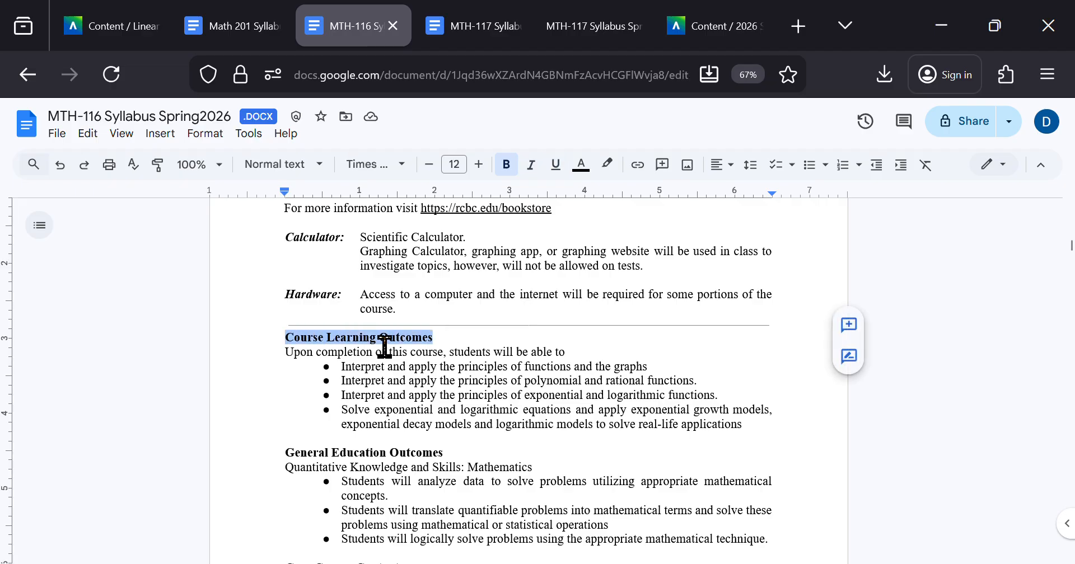
{"action": "key", "text": "ctrl+alt+2"}
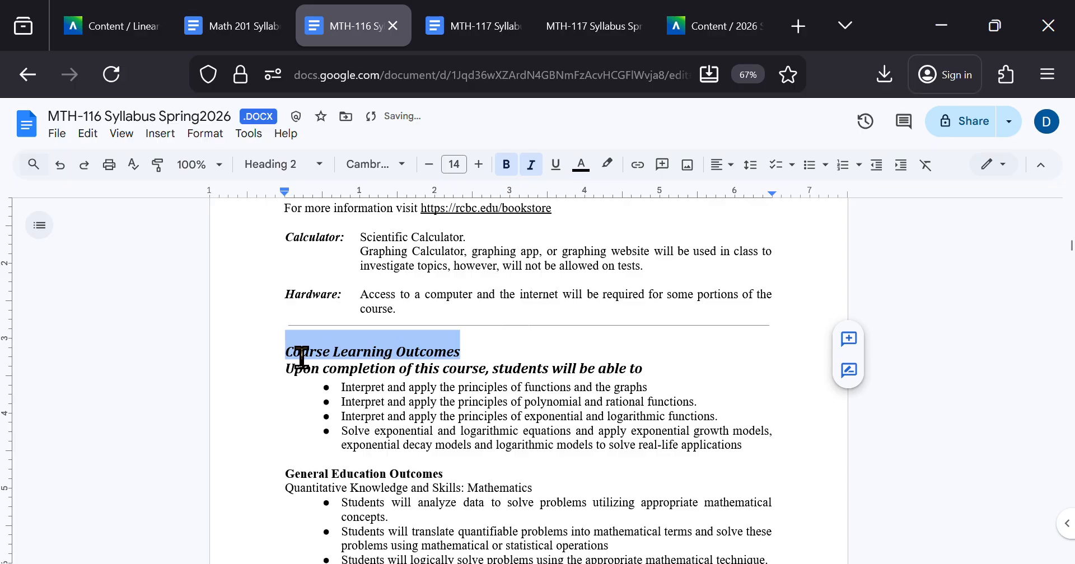
{"action": "left_click_drag", "start_coordinate": [328, 358], "coordinate": [401, 364]}
{"action": "key", "text": "ctrl+z"}
{"action": "key", "text": "ctrl+z"}
Step: Insert a paragraph break after "Course Learning Outcomes" and apply the Heading 2 style to that line only
{"action": "left_click", "coordinate": [464, 336]}
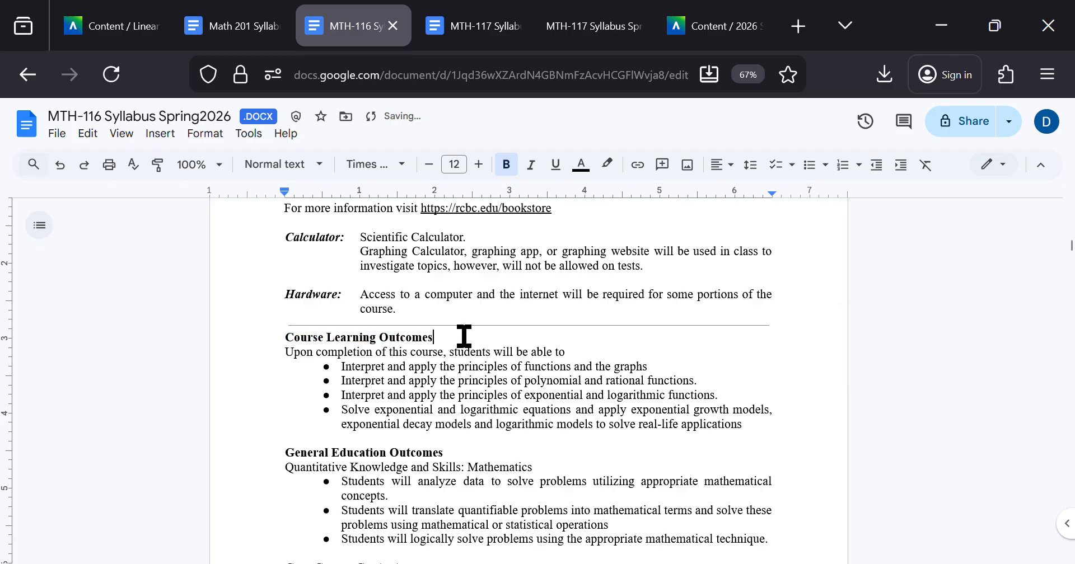
{"action": "key", "text": "Return"}
{"action": "left_click_drag", "start_coordinate": [442, 338], "coordinate": [286, 341]}
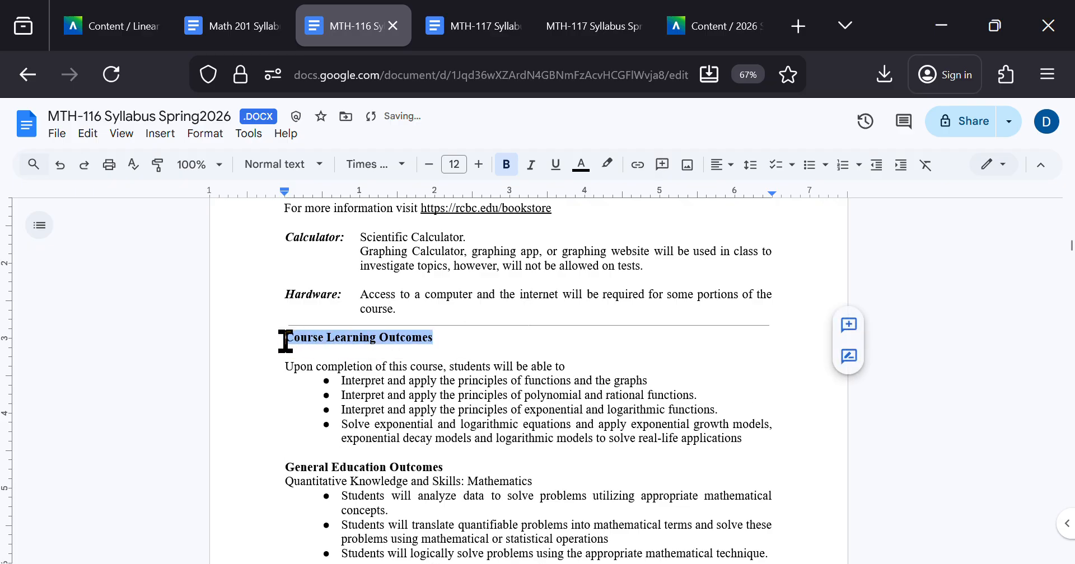
{"action": "key", "text": "ctrl+alt+2"}
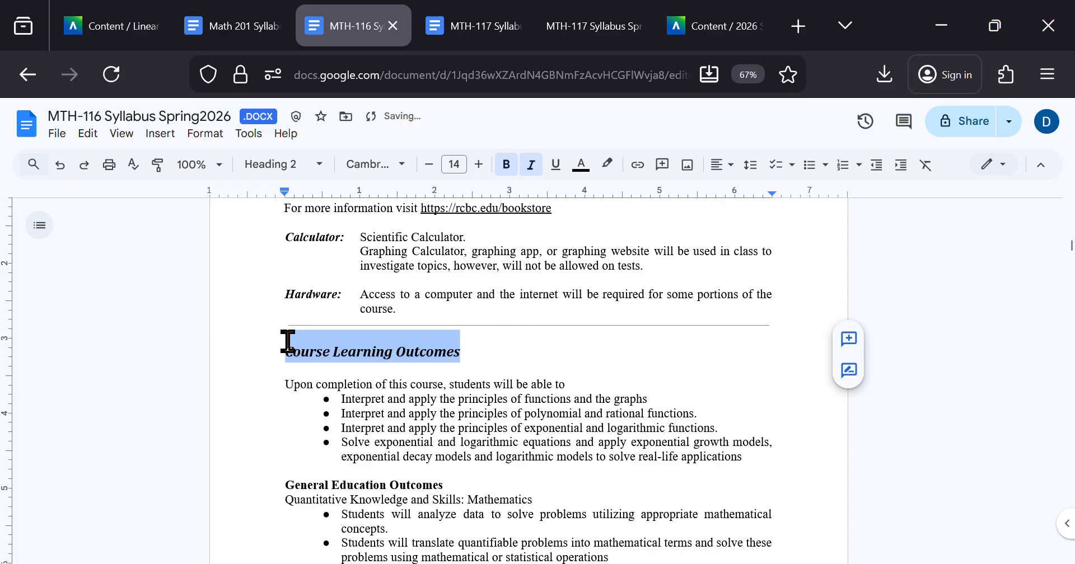
{"action": "left_click", "coordinate": [412, 358]}
Step: Pin 1 header row in the course schedule table through its table options and check the header on the following page
{"action": "scroll", "coordinate": [412, 358], "scroll_direction": "down", "scroll_amount": 3}
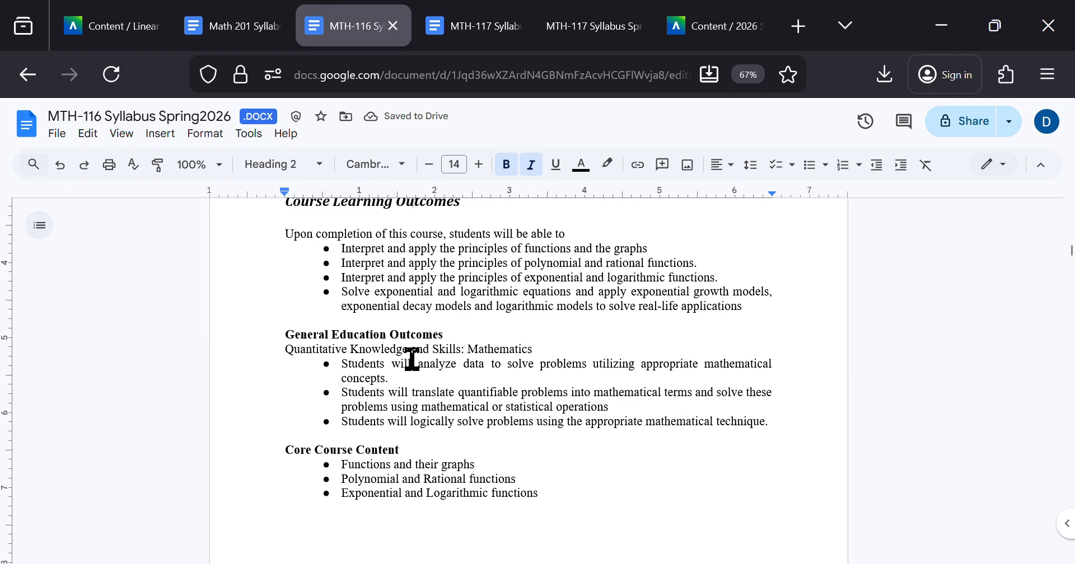
{"action": "scroll", "coordinate": [412, 359], "scroll_direction": "down", "scroll_amount": 20}
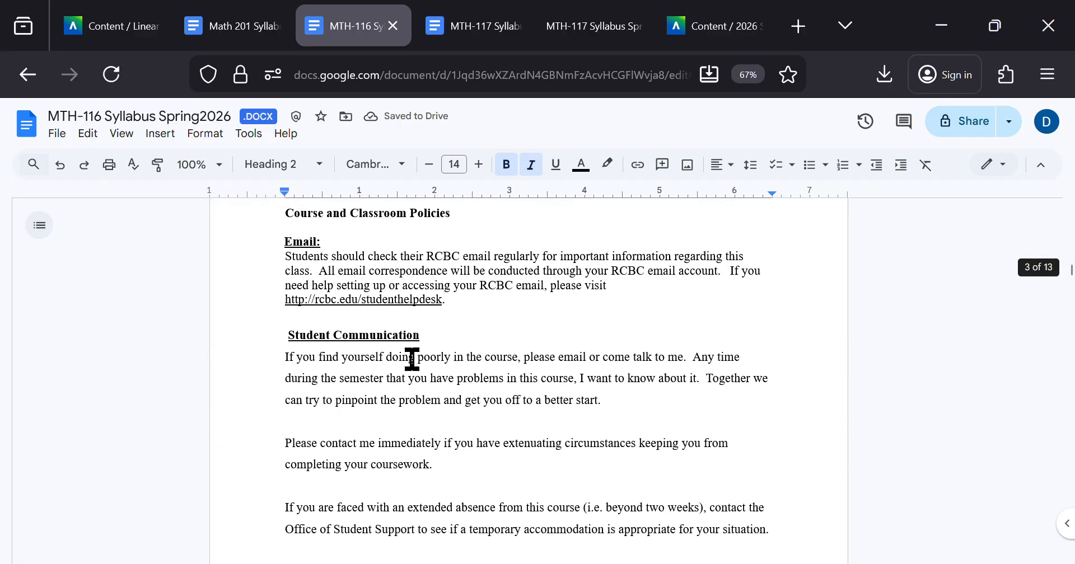
{"action": "scroll", "coordinate": [412, 359], "scroll_direction": "down", "scroll_amount": 20}
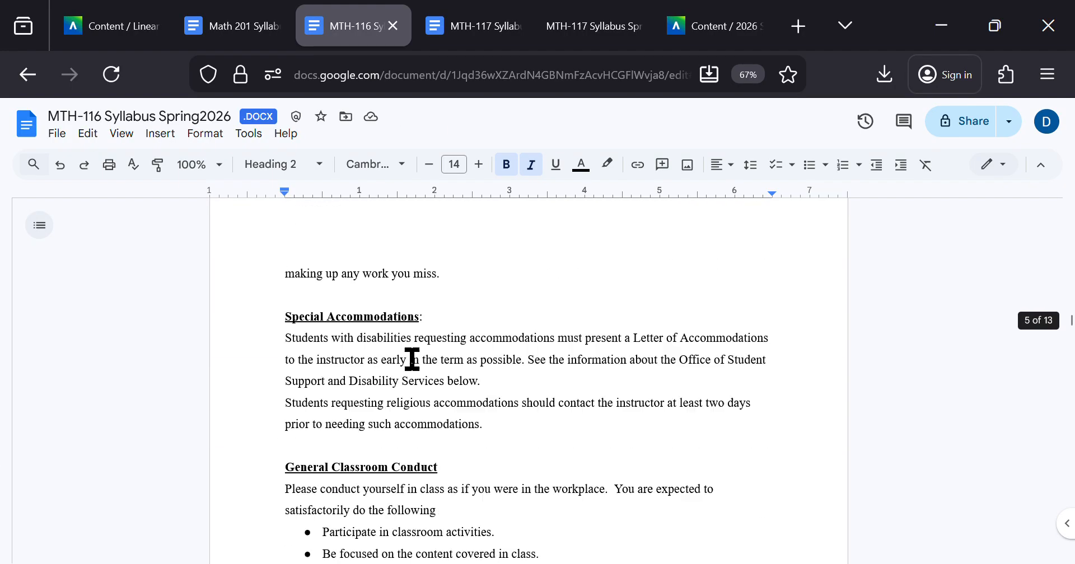
{"action": "scroll", "coordinate": [412, 358], "scroll_direction": "down", "scroll_amount": 20}
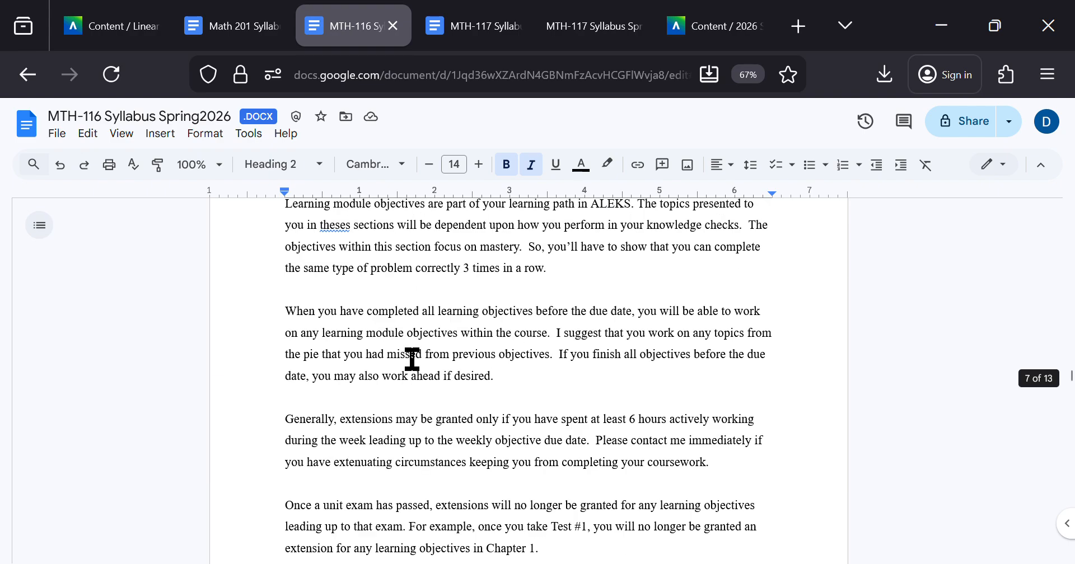
{"action": "scroll", "coordinate": [412, 358], "scroll_direction": "down", "scroll_amount": 20}
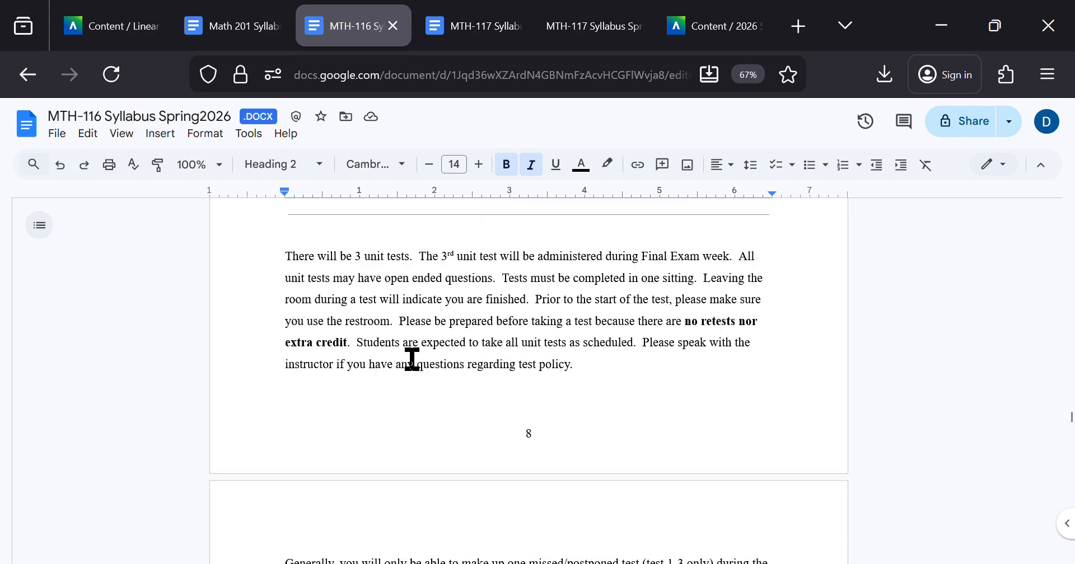
{"action": "scroll", "coordinate": [412, 359], "scroll_direction": "down", "scroll_amount": 10}
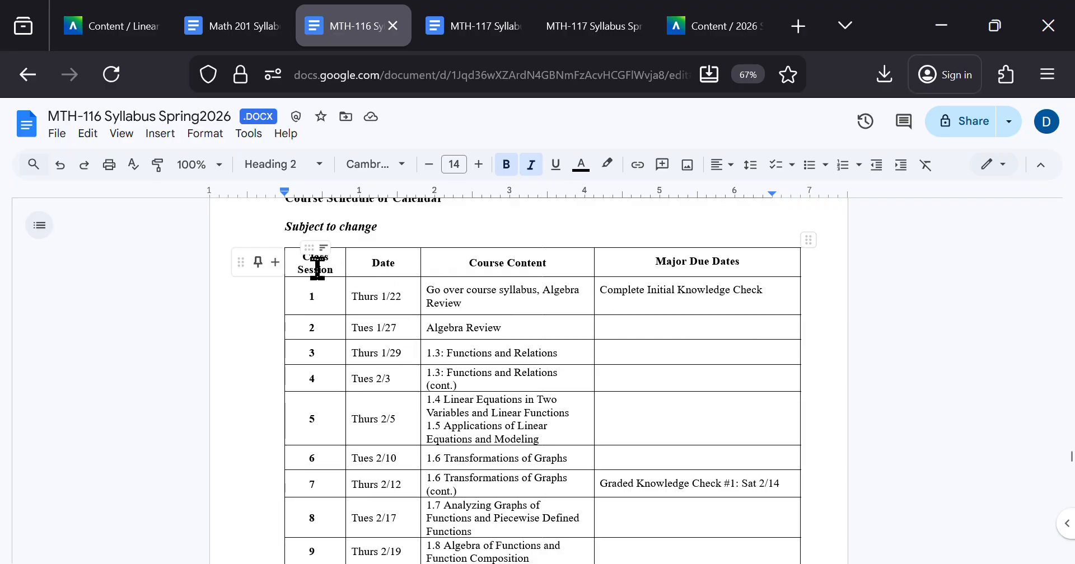
{"action": "left_click_drag", "start_coordinate": [746, 259], "coordinate": [315, 263]}
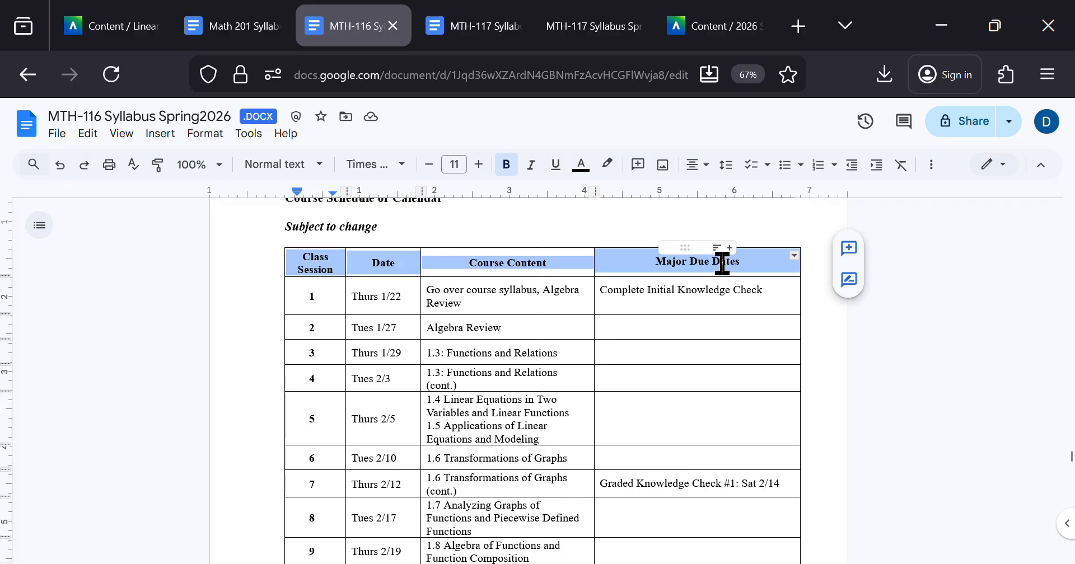
{"action": "right_click", "coordinate": [525, 257]}
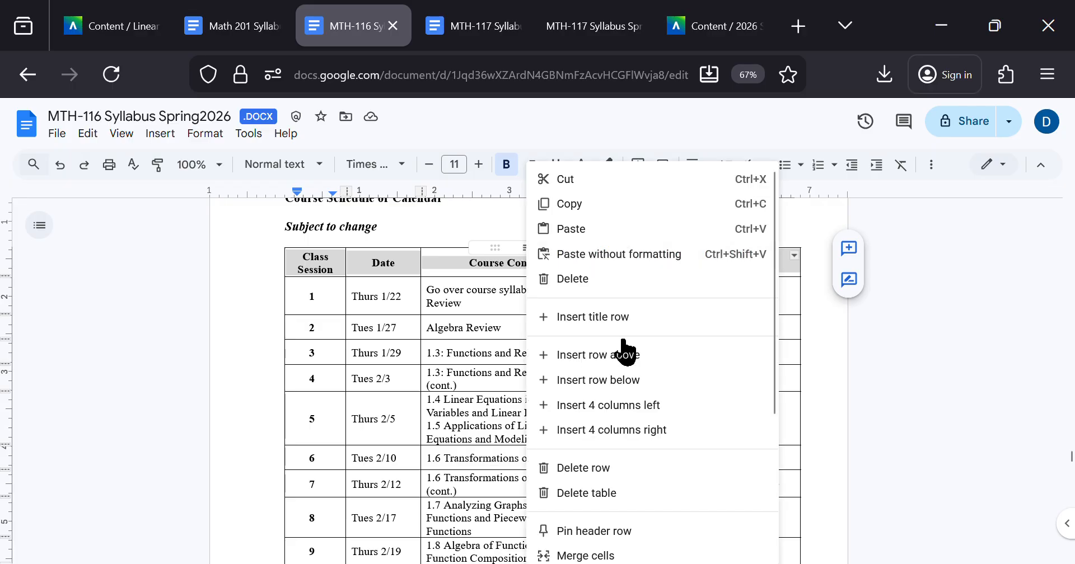
{"action": "scroll", "coordinate": [683, 464], "scroll_direction": "down", "scroll_amount": 2}
{"action": "scroll", "coordinate": [680, 462], "scroll_direction": "down", "scroll_amount": 3}
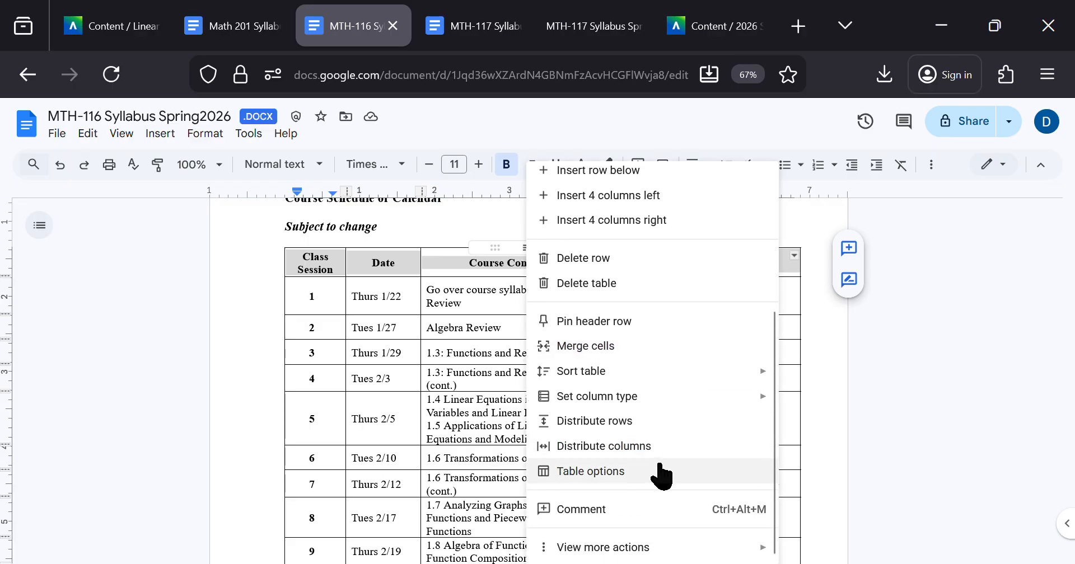
{"action": "left_click", "coordinate": [651, 471]}
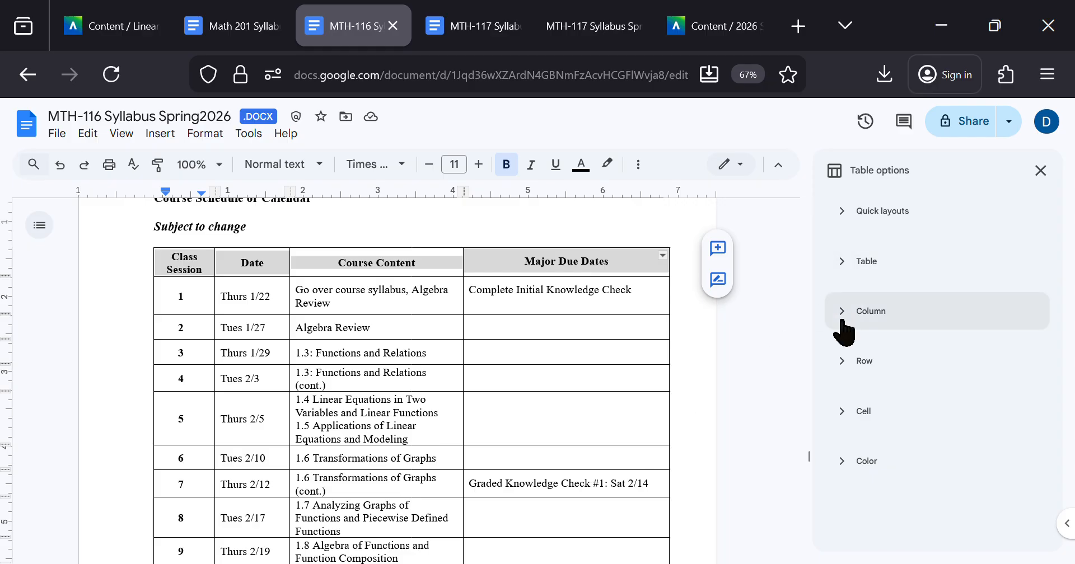
{"action": "left_click", "coordinate": [832, 358]}
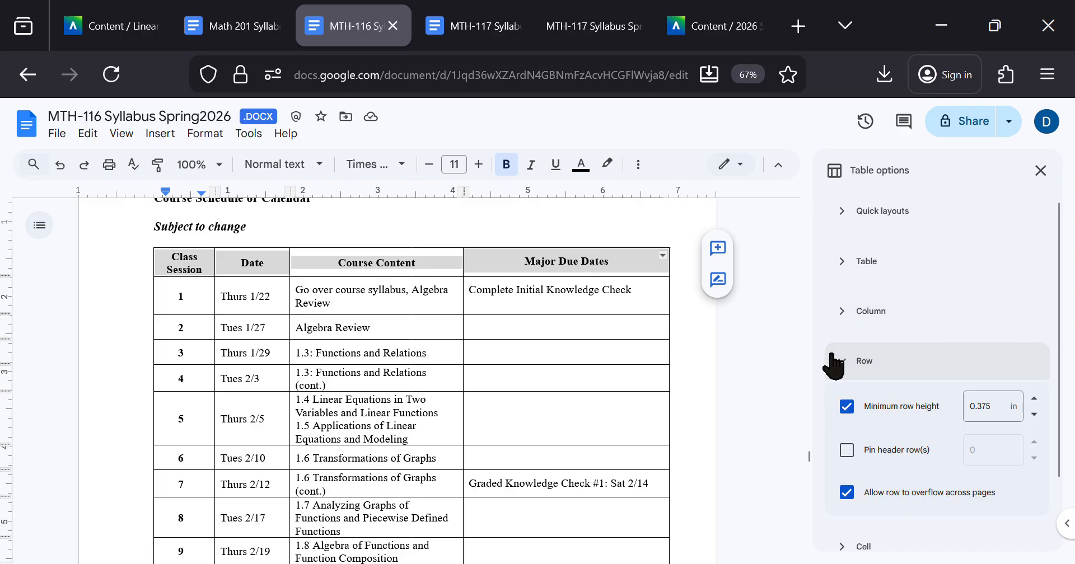
{"action": "left_click", "coordinate": [846, 452]}
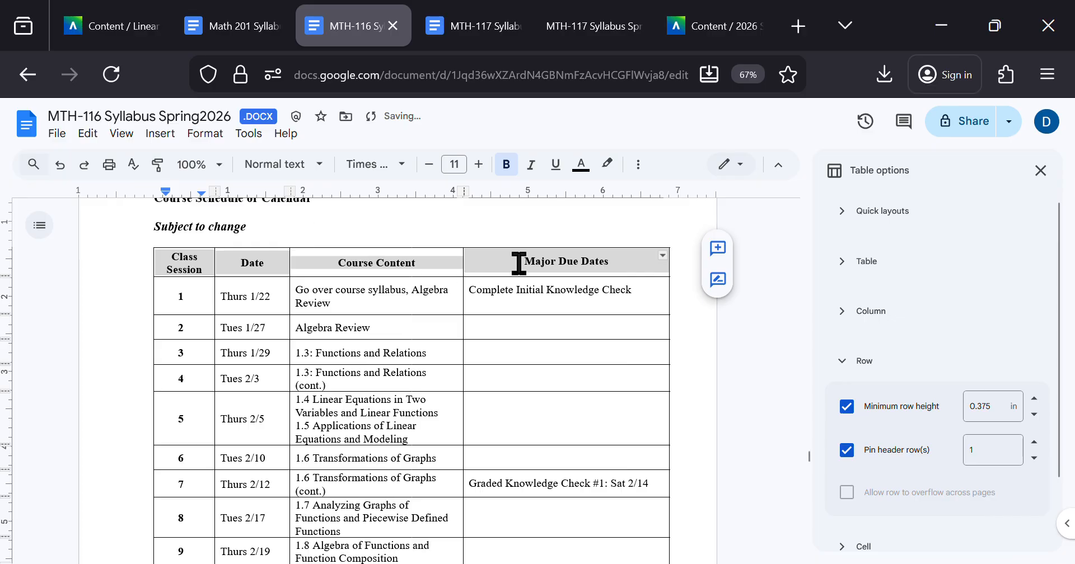
{"action": "scroll", "coordinate": [483, 259], "scroll_direction": "down", "scroll_amount": 8}
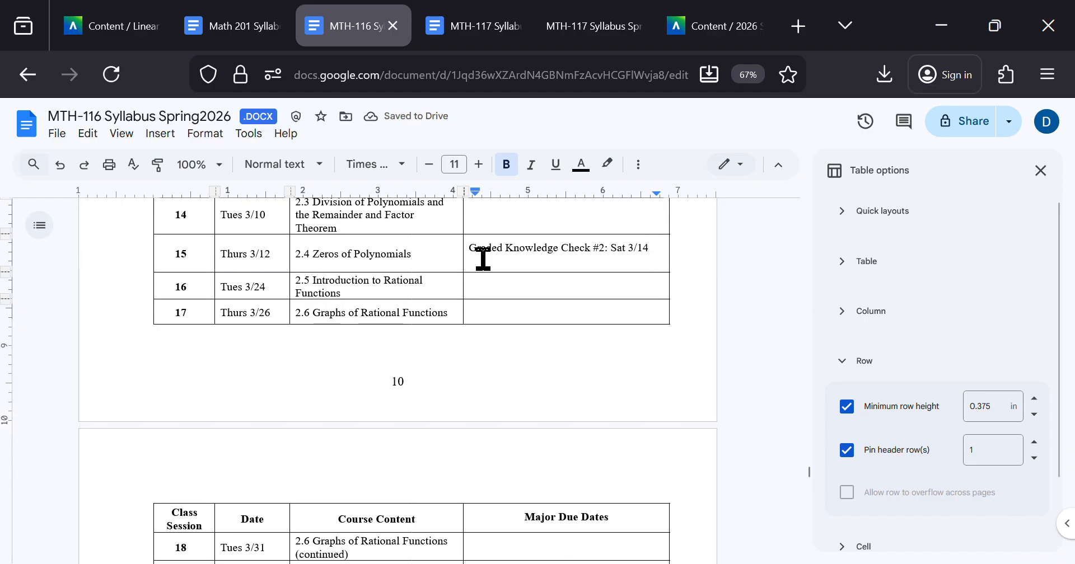
{"action": "scroll", "coordinate": [482, 259], "scroll_direction": "down", "scroll_amount": 4}
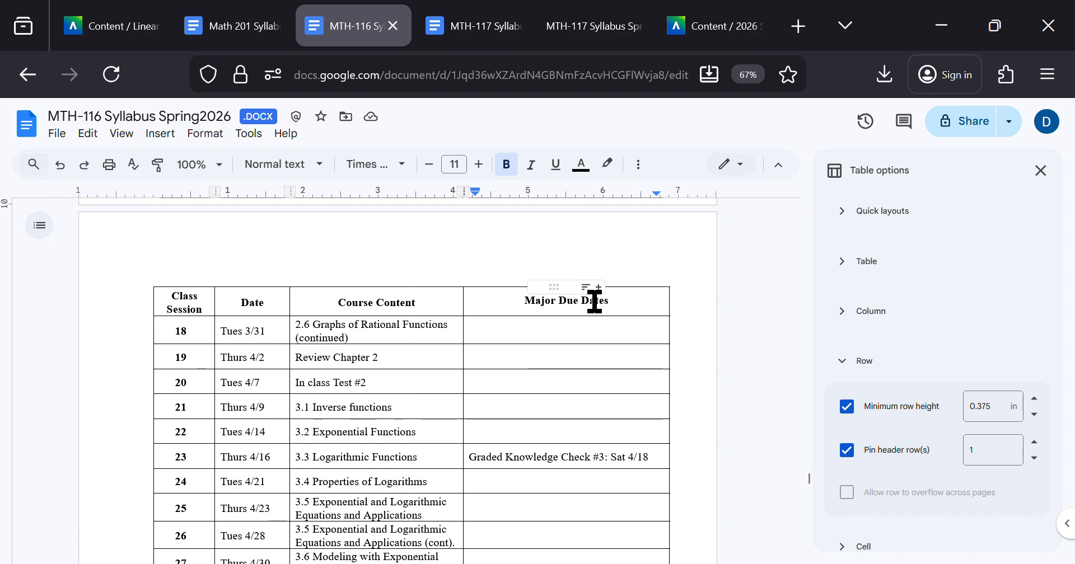
Step: Compare the course schedule table's header row with the repeated header row on the following page
{"action": "scroll", "coordinate": [592, 300], "scroll_direction": "up", "scroll_amount": 12}
{"action": "left_click_drag", "start_coordinate": [614, 257], "coordinate": [168, 260]}
{"action": "scroll", "coordinate": [481, 390], "scroll_direction": "down", "scroll_amount": 10}
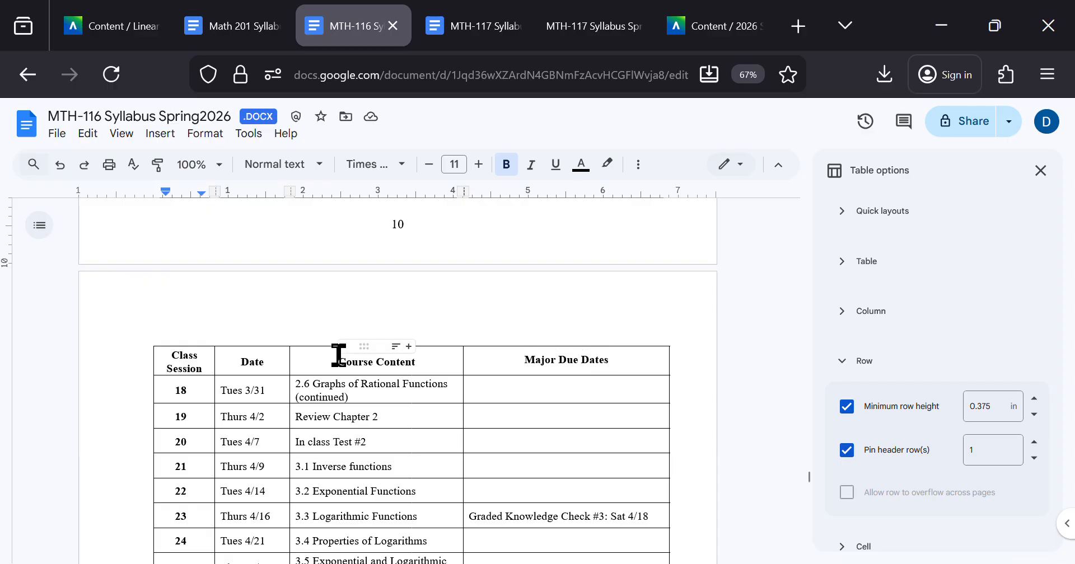
{"action": "scroll", "coordinate": [339, 355], "scroll_direction": "up", "scroll_amount": 12}
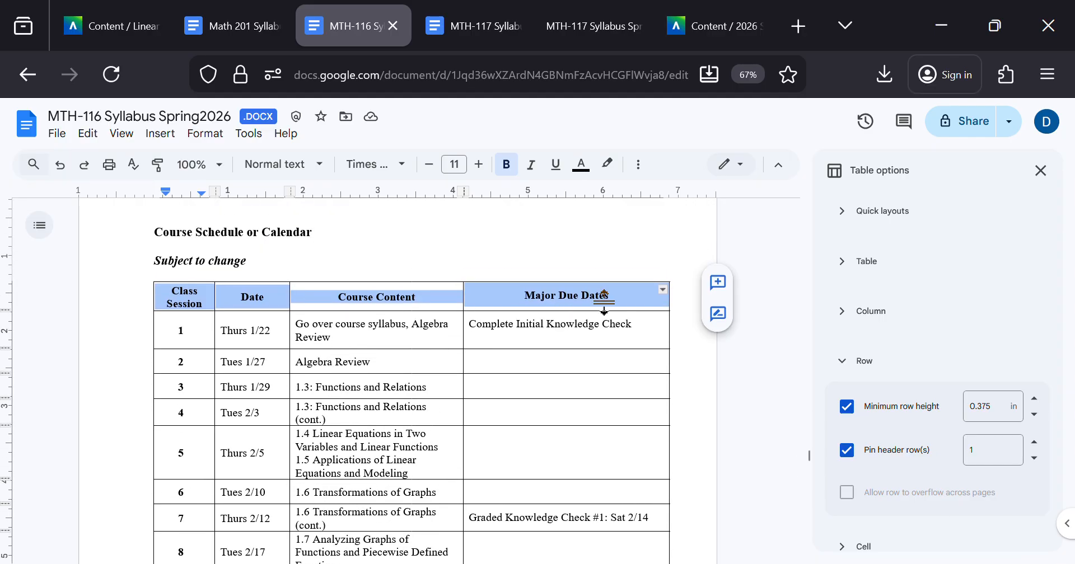
{"action": "left_click", "coordinate": [610, 297]}
{"action": "scroll", "coordinate": [343, 342], "scroll_direction": "down", "scroll_amount": 10}
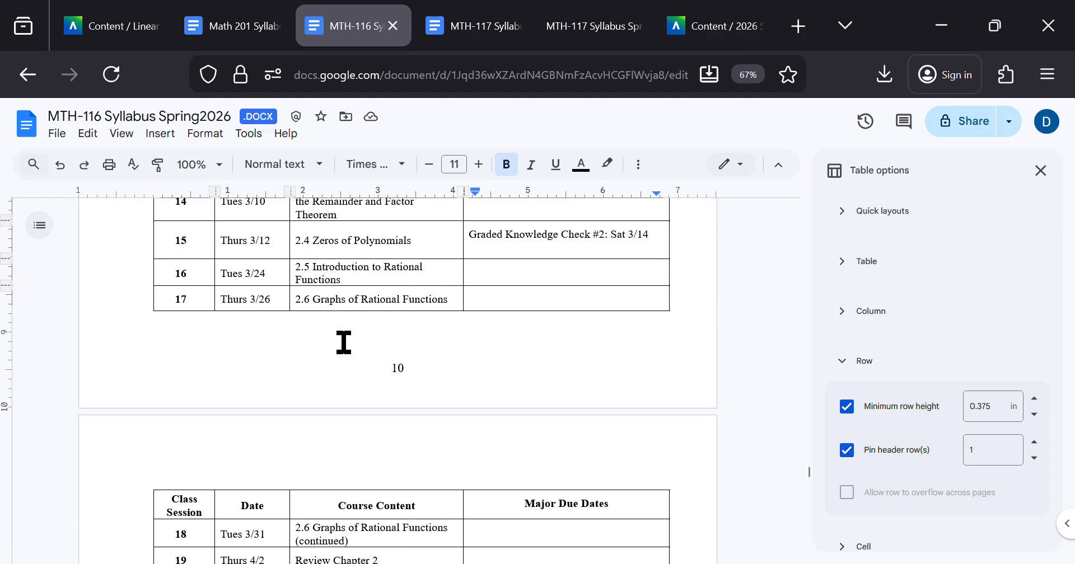
Step: Examine the layout of the side-by-side Grading Policy and Grading Scale text under "Criteria for Grade Determination" in the MTH-116 syllabus
{"action": "scroll", "coordinate": [344, 342], "scroll_direction": "up", "scroll_amount": 20}
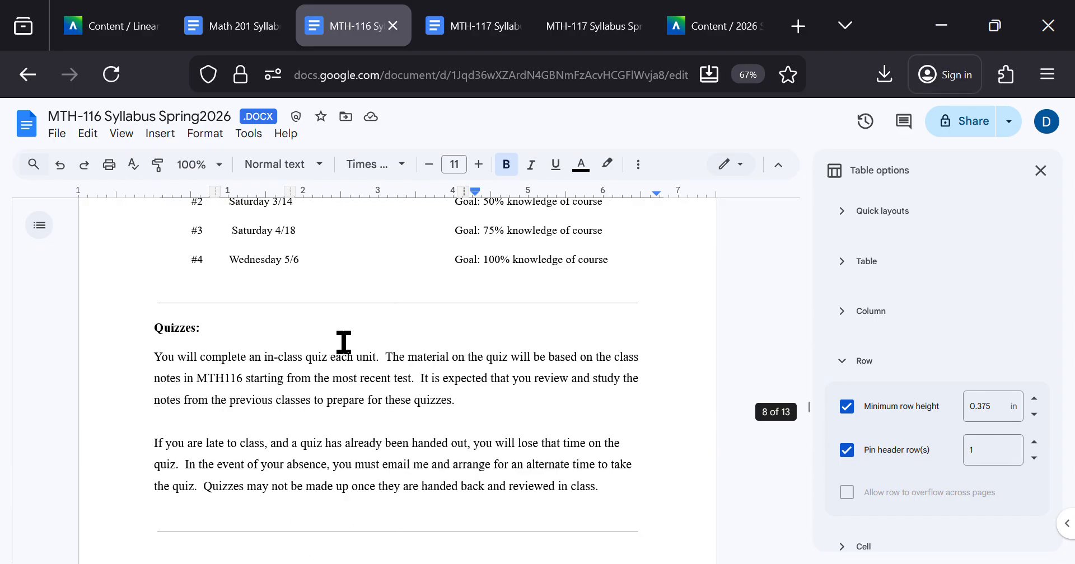
{"action": "scroll", "coordinate": [343, 342], "scroll_direction": "up", "scroll_amount": 15}
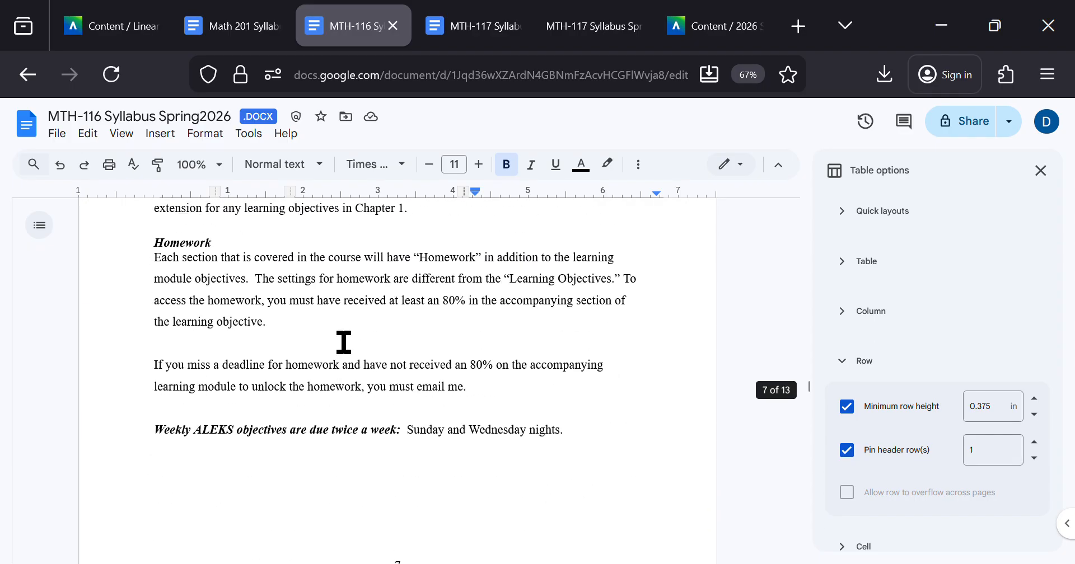
{"action": "scroll", "coordinate": [343, 342], "scroll_direction": "up", "scroll_amount": 15}
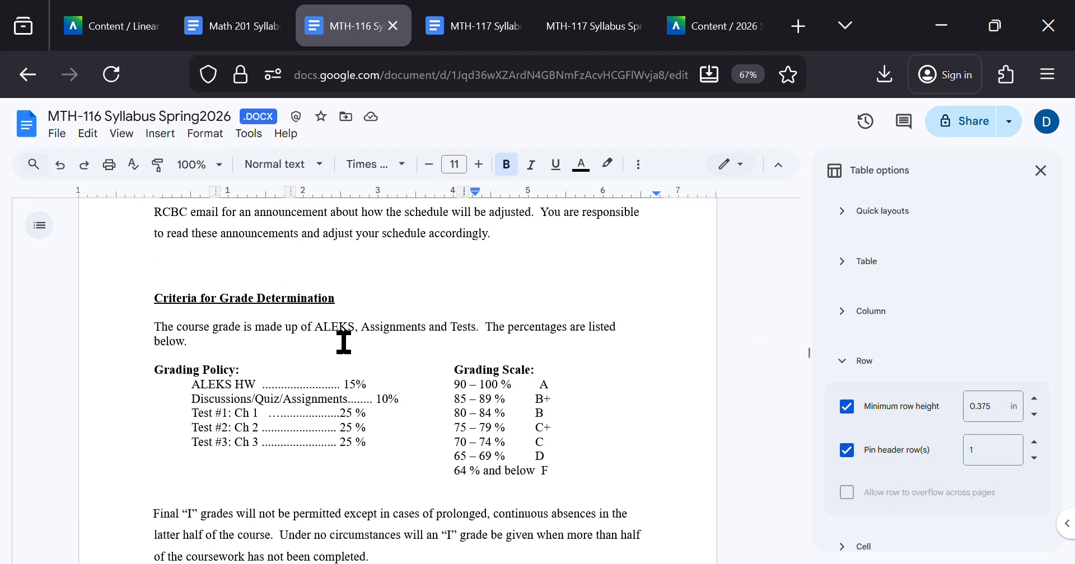
{"action": "left_click_drag", "start_coordinate": [149, 372], "coordinate": [391, 452]}
{"action": "left_click", "coordinate": [368, 457]}
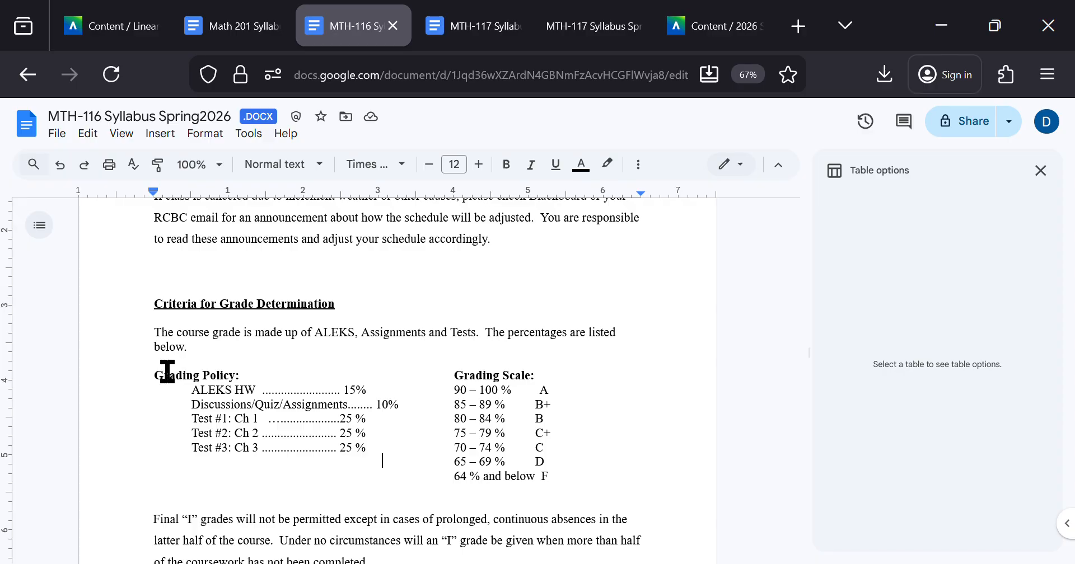
{"action": "left_click_drag", "start_coordinate": [156, 372], "coordinate": [566, 478]}
{"action": "left_click", "coordinate": [247, 404]}
{"action": "left_click_drag", "start_coordinate": [154, 376], "coordinate": [520, 475]}
{"action": "left_click", "coordinate": [520, 476]}
{"action": "left_click_drag", "start_coordinate": [293, 389], "coordinate": [497, 481]}
{"action": "left_click", "coordinate": [497, 480]}
{"action": "left_click_drag", "start_coordinate": [566, 468], "coordinate": [206, 376]}
{"action": "left_click", "coordinate": [204, 376]}
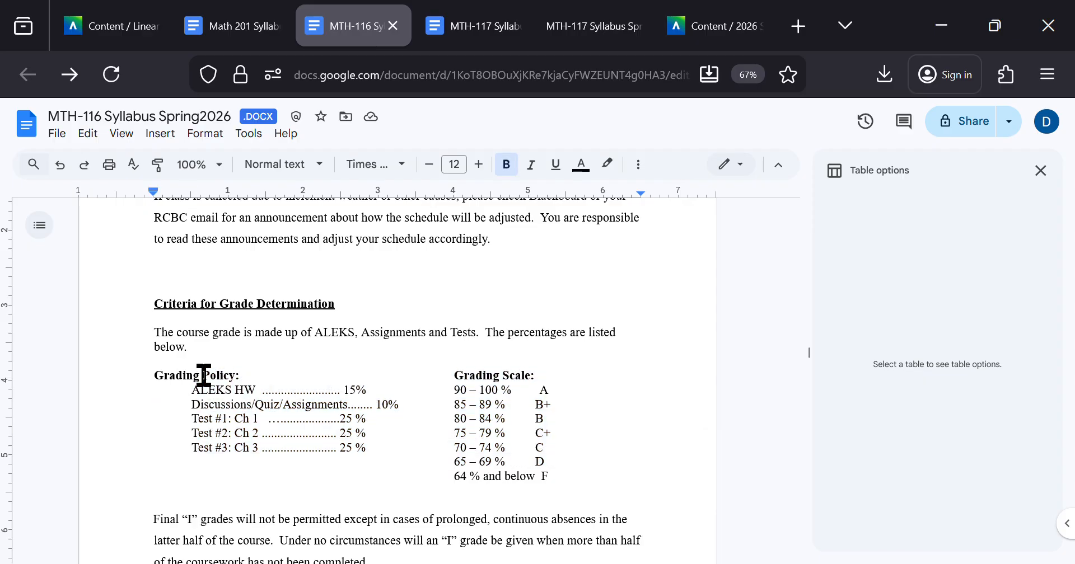
Step: Switch to the MTH-117 syllabus and examine how its Grading Policy and Grading Scale lists are laid out
{"action": "key", "text": "ctrl+Tab"}
{"action": "scroll", "coordinate": [375, 386], "scroll_direction": "down", "scroll_amount": 20}
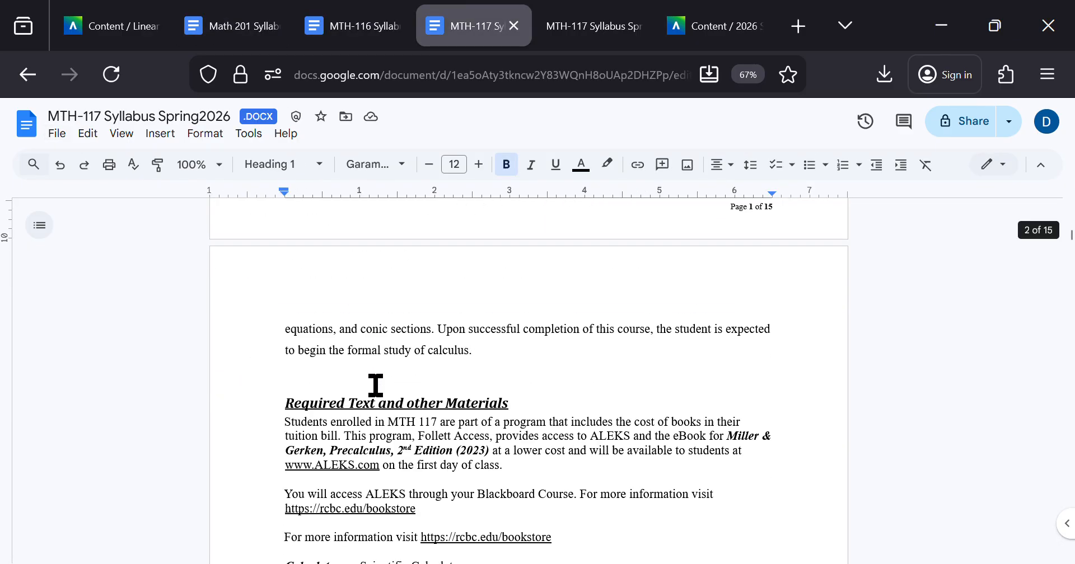
{"action": "scroll", "coordinate": [375, 386], "scroll_direction": "down", "scroll_amount": 20}
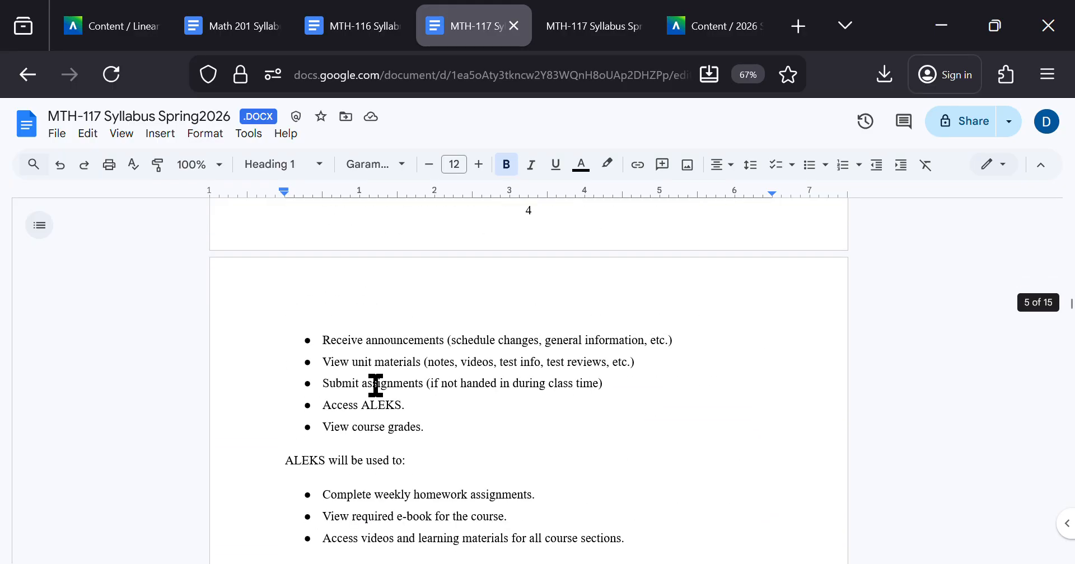
{"action": "scroll", "coordinate": [375, 386], "scroll_direction": "down", "scroll_amount": 9}
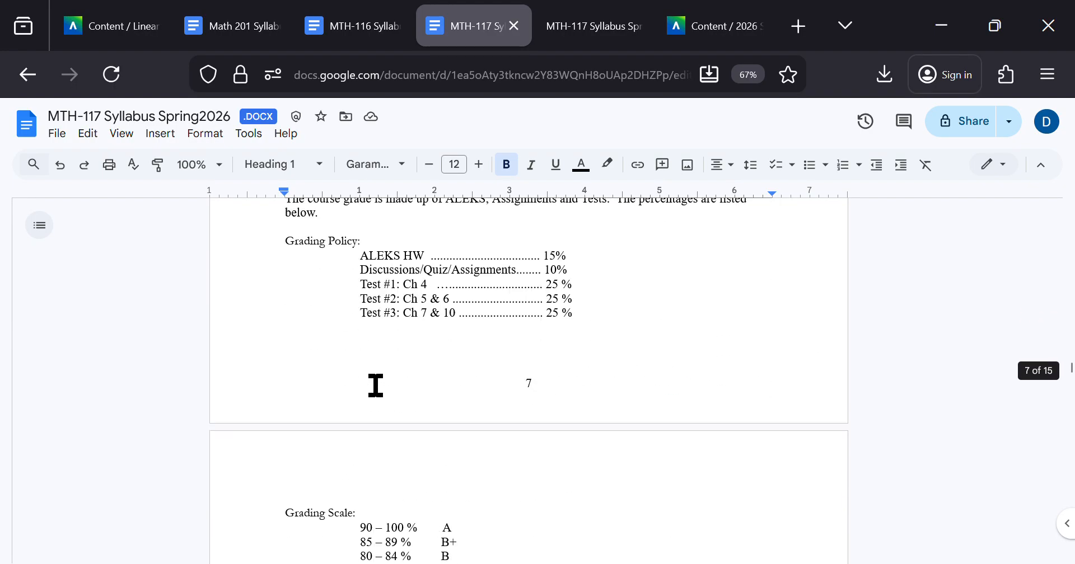
{"action": "scroll", "coordinate": [372, 392], "scroll_direction": "up", "scroll_amount": 3}
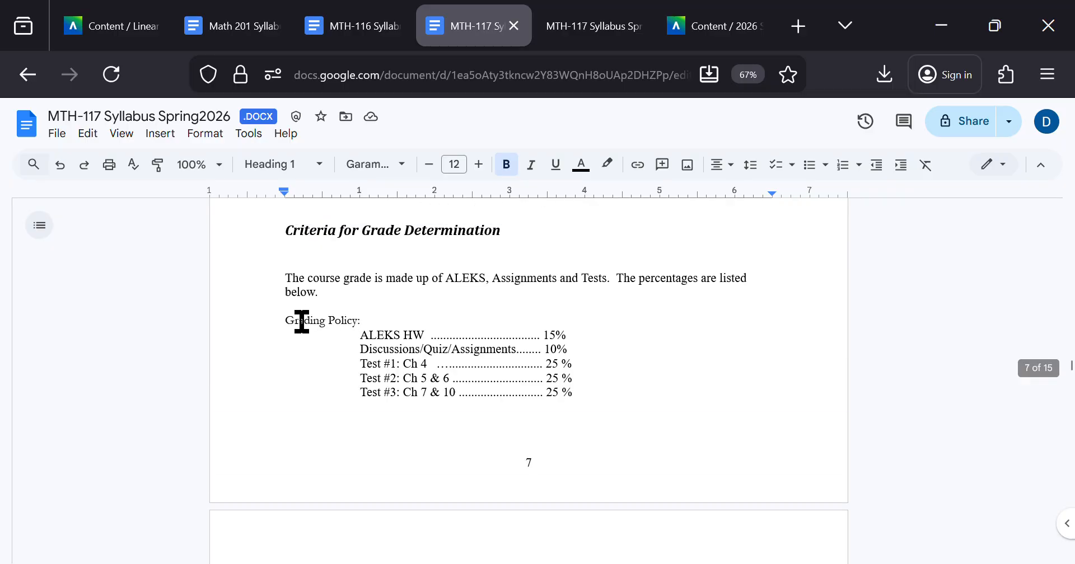
{"action": "left_click_drag", "start_coordinate": [300, 320], "coordinate": [513, 355]}
{"action": "left_click", "coordinate": [619, 390]}
{"action": "scroll", "coordinate": [619, 389], "scroll_direction": "down", "scroll_amount": 5}
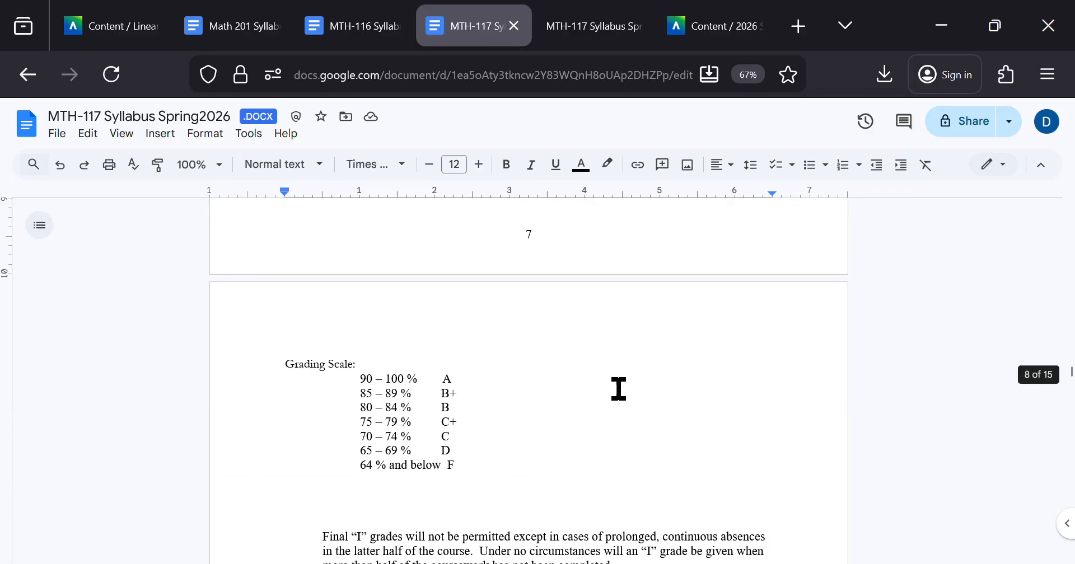
Step: Return to the MTH-116 syllabus and re-examine the Grading Policy and Grading Scale columns for comparison
{"action": "key", "text": "ctrl+shift+Tab"}
{"action": "mouse_move", "coordinate": [581, 478]}
{"action": "left_mouse_down"}
{"action": "mouse_move", "coordinate": [228, 408]}
{"action": "mouse_move", "coordinate": [159, 377]}
{"action": "mouse_move", "coordinate": [480, 408]}
{"action": "mouse_move", "coordinate": [569, 451]}
{"action": "mouse_move", "coordinate": [568, 473]}
{"action": "left_mouse_up"}
{"action": "left_click", "coordinate": [159, 378]}
{"action": "left_click", "coordinate": [567, 473]}
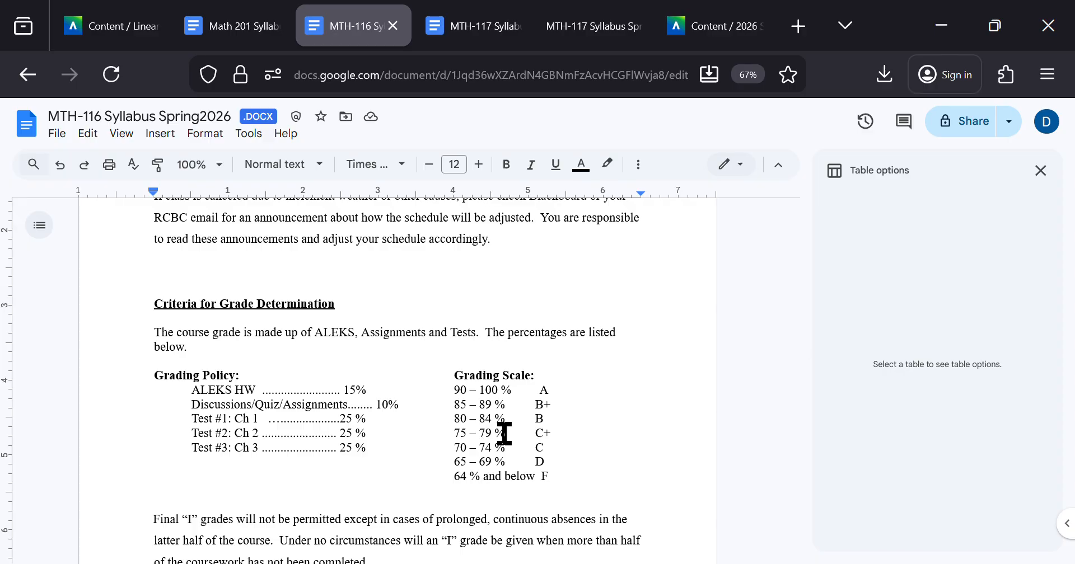
{"action": "left_click_drag", "start_coordinate": [568, 475], "coordinate": [271, 373]}
{"action": "left_click", "coordinate": [271, 373]}
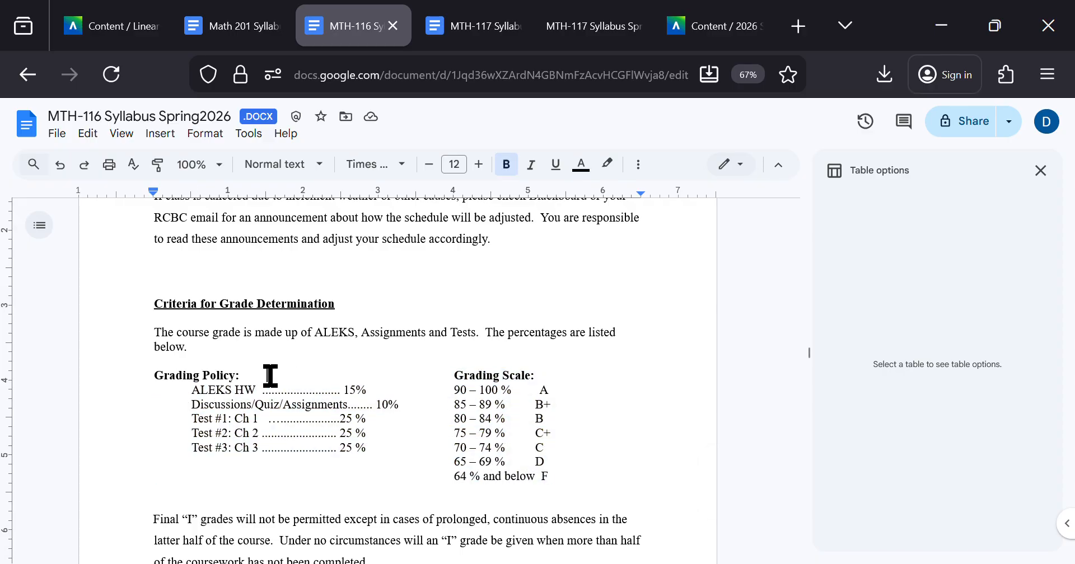
Step: Review the MTH-117 grading lists again and read on through the "Assessment Methods" section
{"action": "key", "text": "ctrl+Tab"}
{"action": "scroll", "coordinate": [475, 398], "scroll_direction": "up", "scroll_amount": 4}
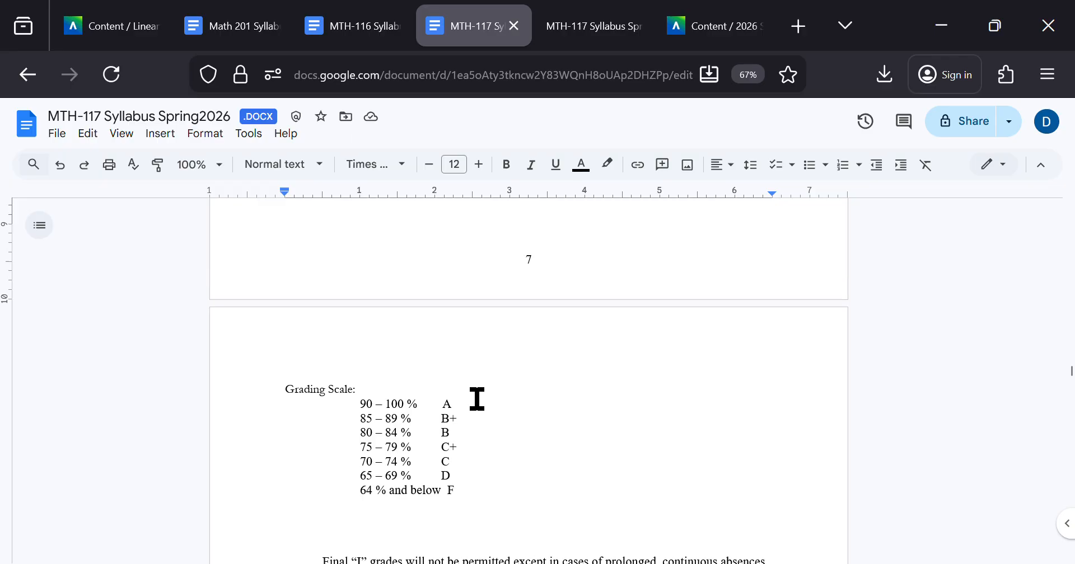
{"action": "left_click_drag", "start_coordinate": [348, 326], "coordinate": [649, 369]}
{"action": "left_click", "coordinate": [653, 379]}
{"action": "scroll", "coordinate": [655, 381], "scroll_direction": "down", "scroll_amount": 3}
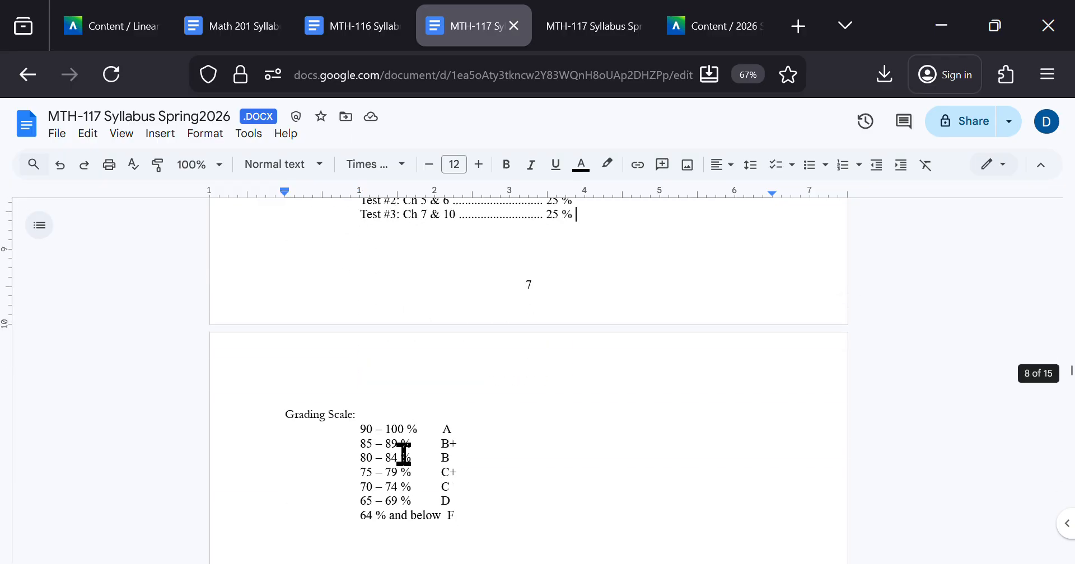
{"action": "scroll", "coordinate": [368, 435], "scroll_direction": "down", "scroll_amount": 6}
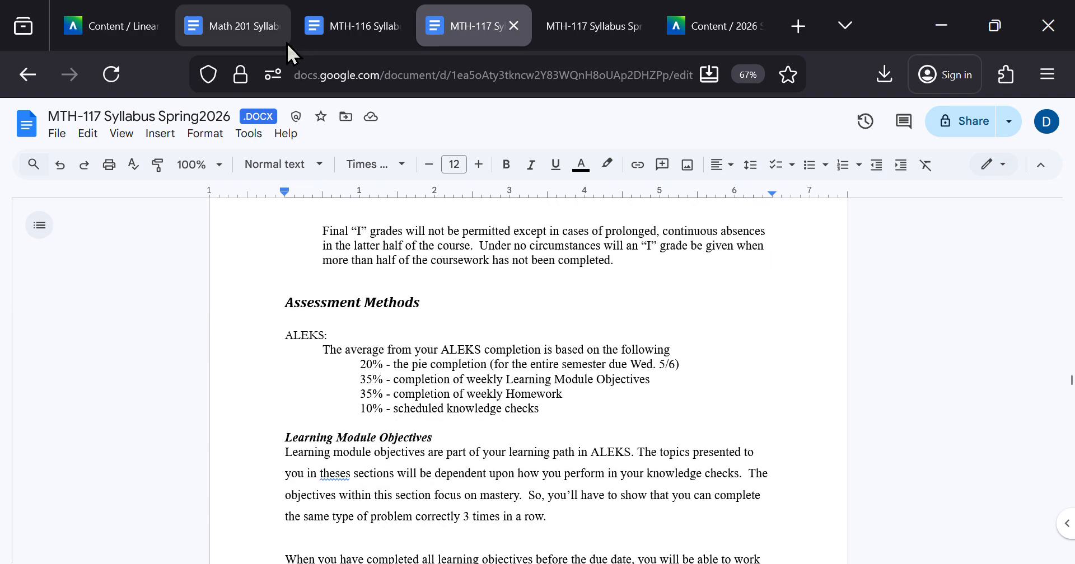
Step: Switch to the Math 201 syllabus and locate the Grading Policy and Grading Scale table to examine its entries
{"action": "left_click", "coordinate": [239, 21]}
{"action": "scroll", "coordinate": [429, 403], "scroll_direction": "down", "scroll_amount": 20}
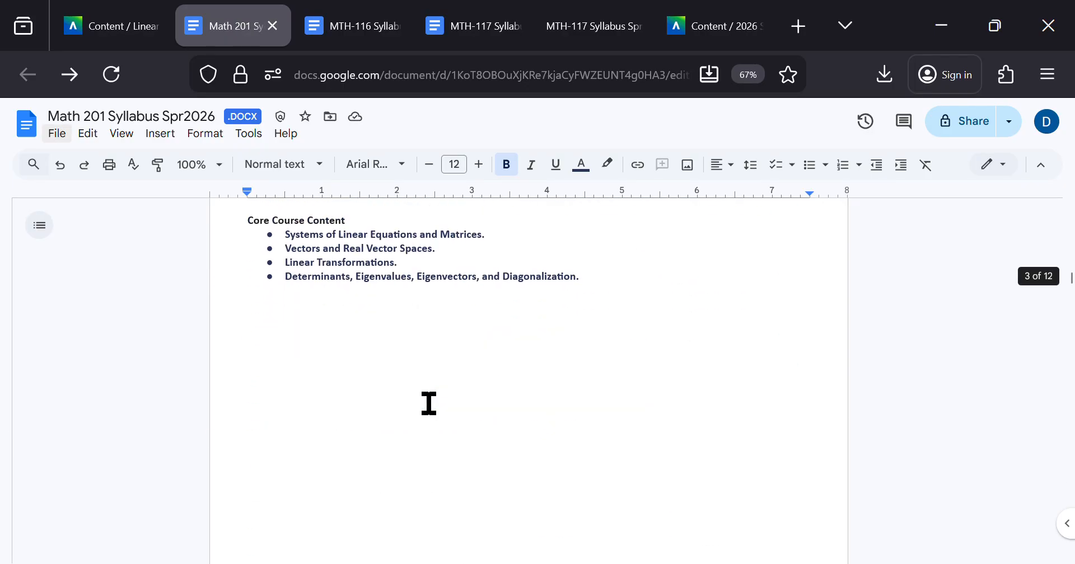
{"action": "scroll", "coordinate": [429, 403], "scroll_direction": "down", "scroll_amount": 16}
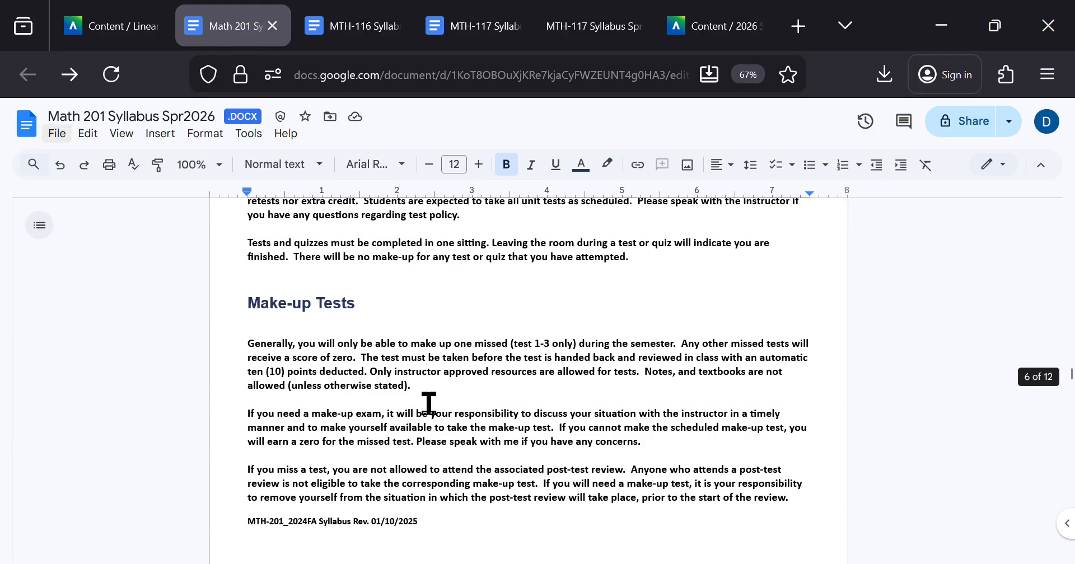
{"action": "scroll", "coordinate": [429, 403], "scroll_direction": "up", "scroll_amount": 10}
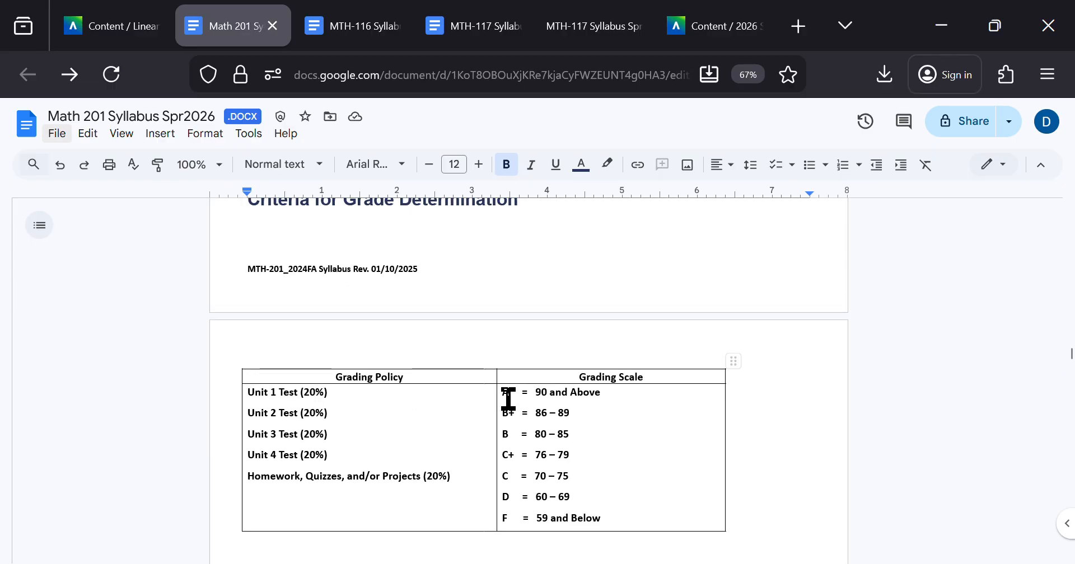
{"action": "left_click_drag", "start_coordinate": [509, 399], "coordinate": [511, 487]}
{"action": "left_click", "coordinate": [512, 483]}
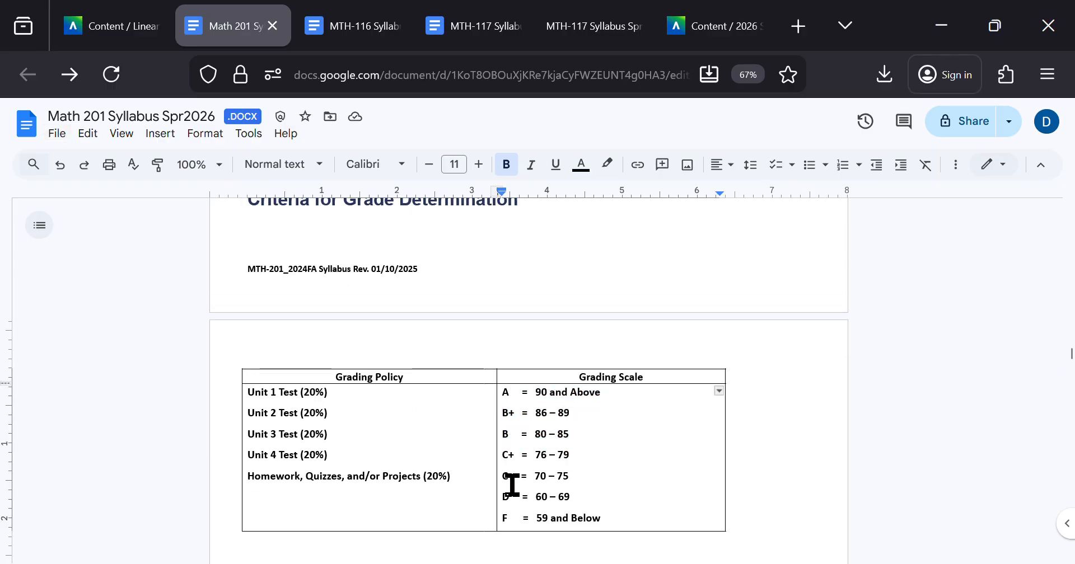
Step: Undo the latest edits in the Math 201 syllabus and return to the Grading Policy and Grading Scale table
{"action": "key", "text": "ctrl+z"}
{"action": "key", "text": "ctrl+z"}
{"action": "key", "text": "ctrl+z"}
{"action": "key", "text": "ctrl+z"}
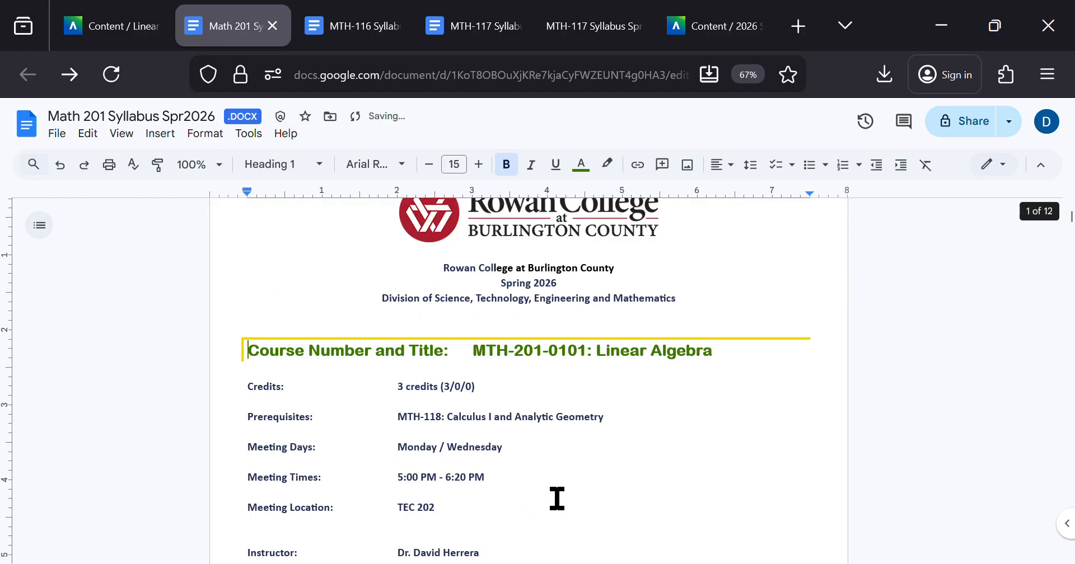
{"action": "key", "text": "ctrl+z"}
{"action": "key", "text": "ctrl+z"}
{"action": "key", "text": "ctrl+z"}
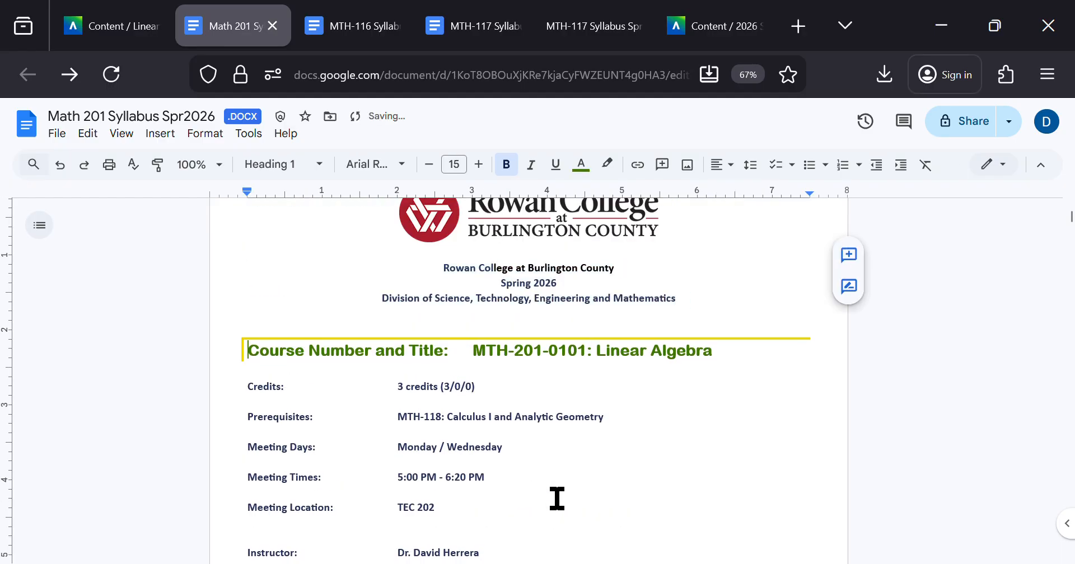
{"action": "scroll", "coordinate": [557, 498], "scroll_direction": "down", "scroll_amount": 20}
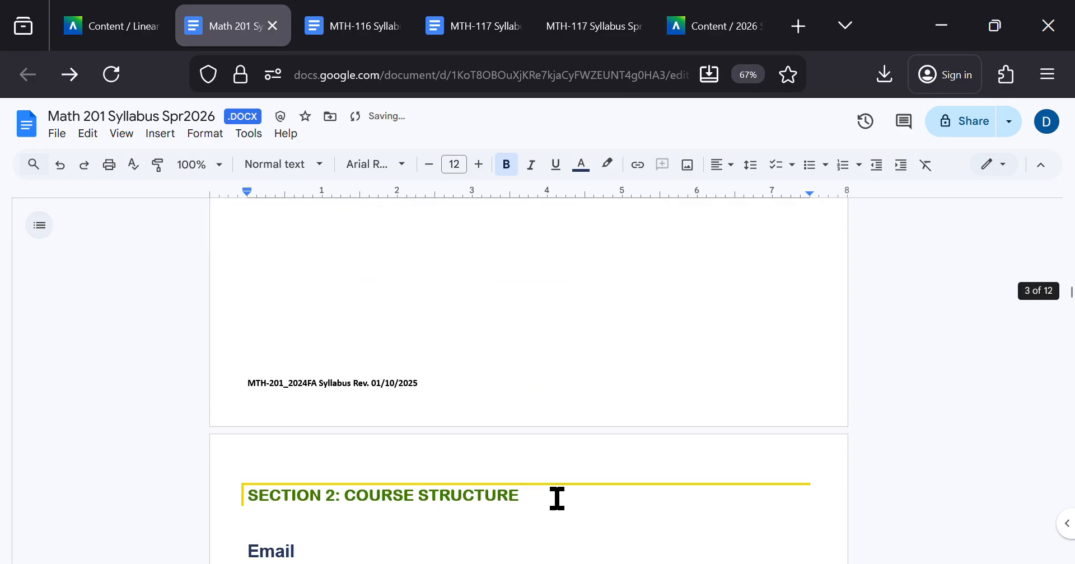
{"action": "scroll", "coordinate": [557, 497], "scroll_direction": "up", "scroll_amount": 5}
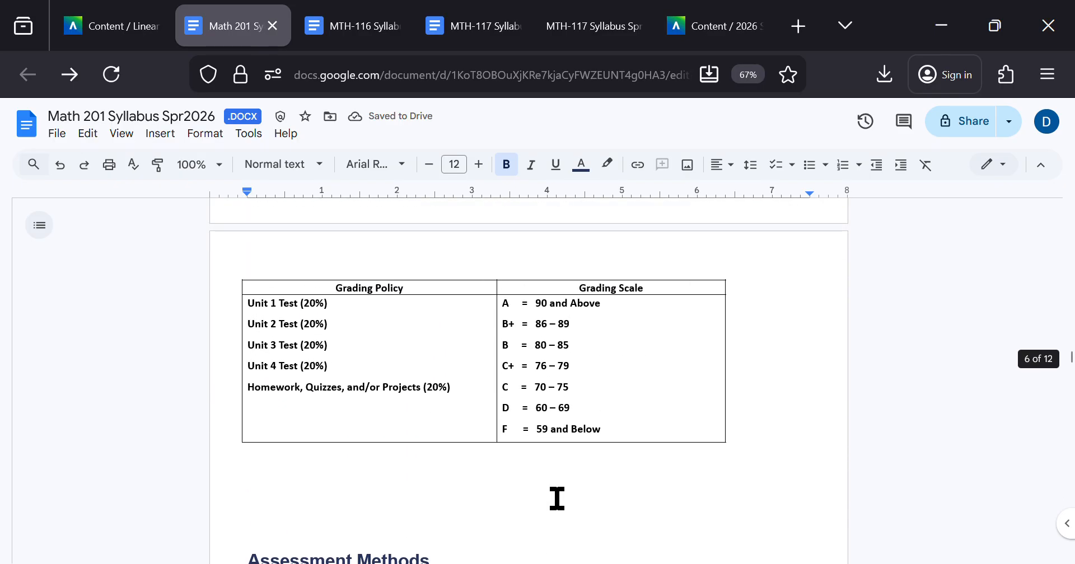
{"action": "key", "text": "ctrl+z"}
Step: Examine how the A, B+ and B letter grades and their ranges are arranged within the Grading Scale cell
{"action": "left_click", "coordinate": [531, 345]}
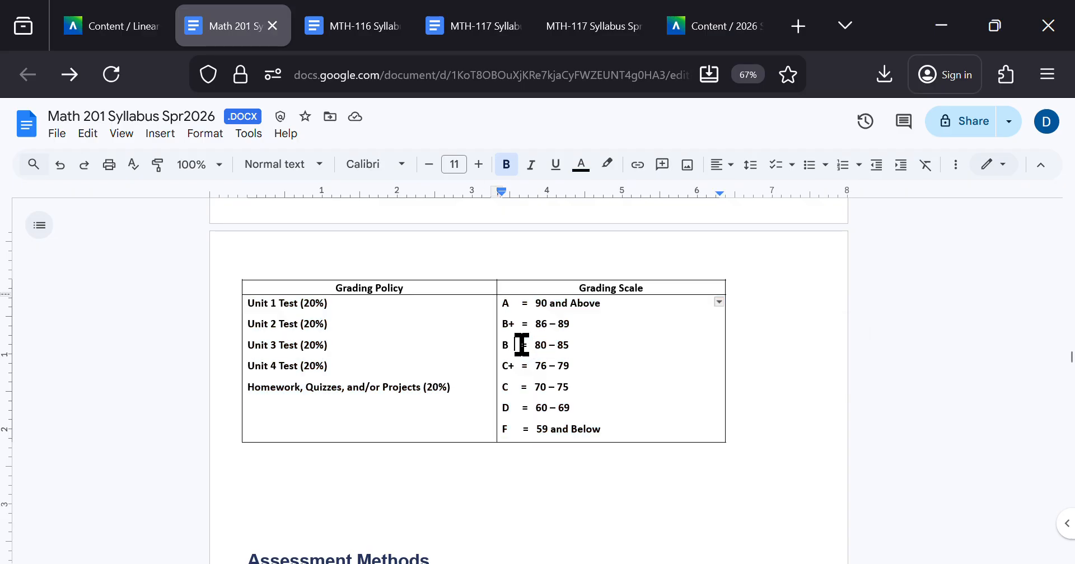
{"action": "double_click", "coordinate": [509, 345]}
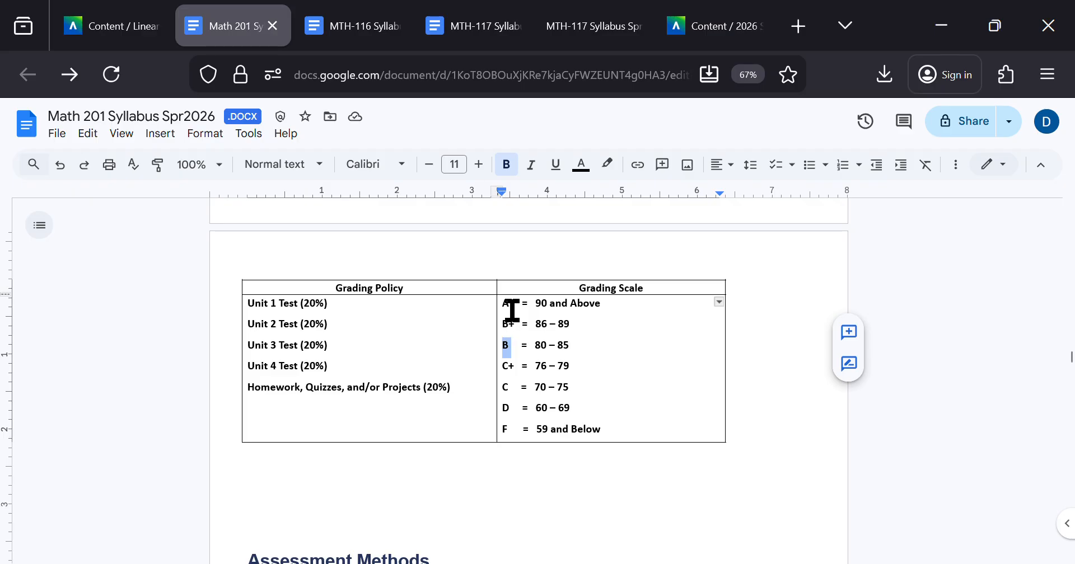
{"action": "left_click", "coordinate": [509, 307]}
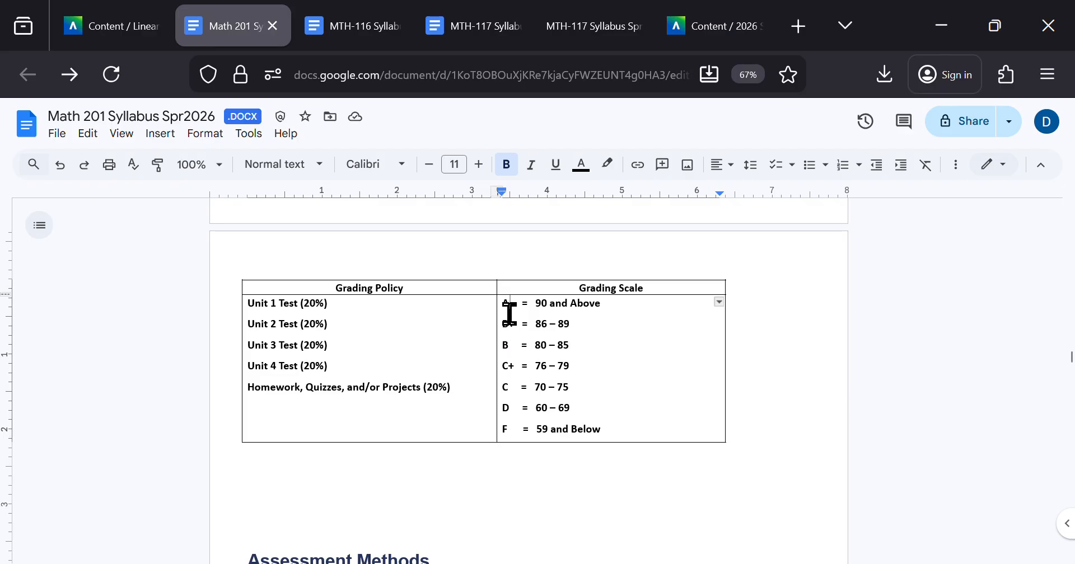
{"action": "left_click_drag", "start_coordinate": [540, 304], "coordinate": [587, 303]}
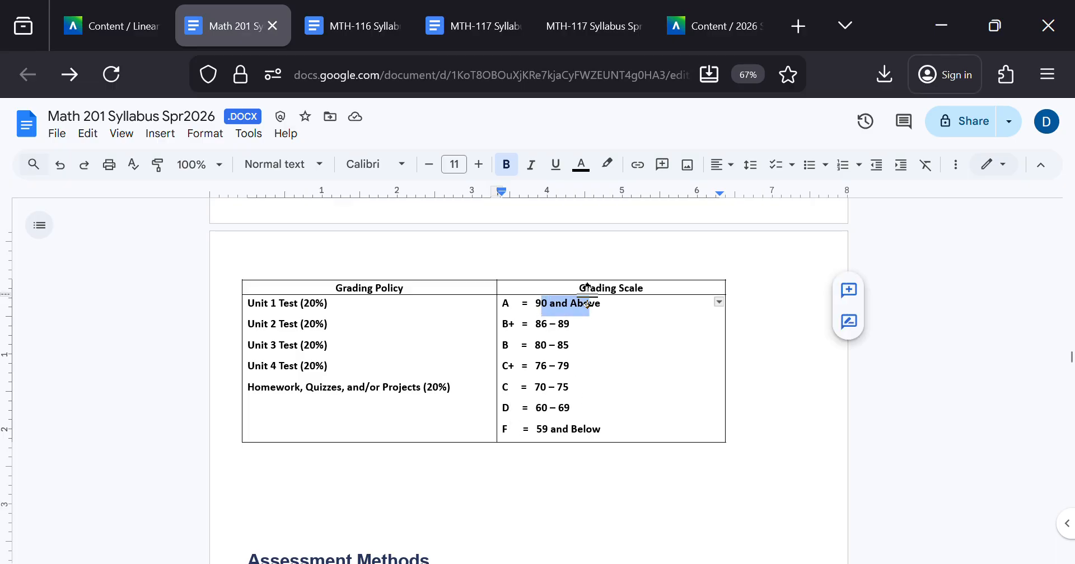
{"action": "left_click", "coordinate": [552, 328]}
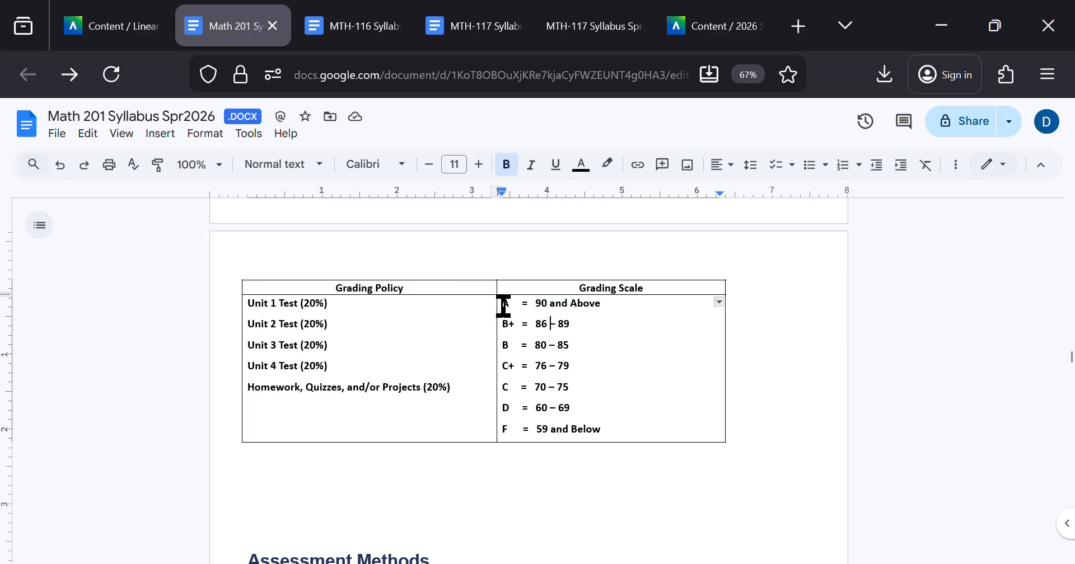
{"action": "left_click_drag", "start_coordinate": [502, 305], "coordinate": [595, 305]}
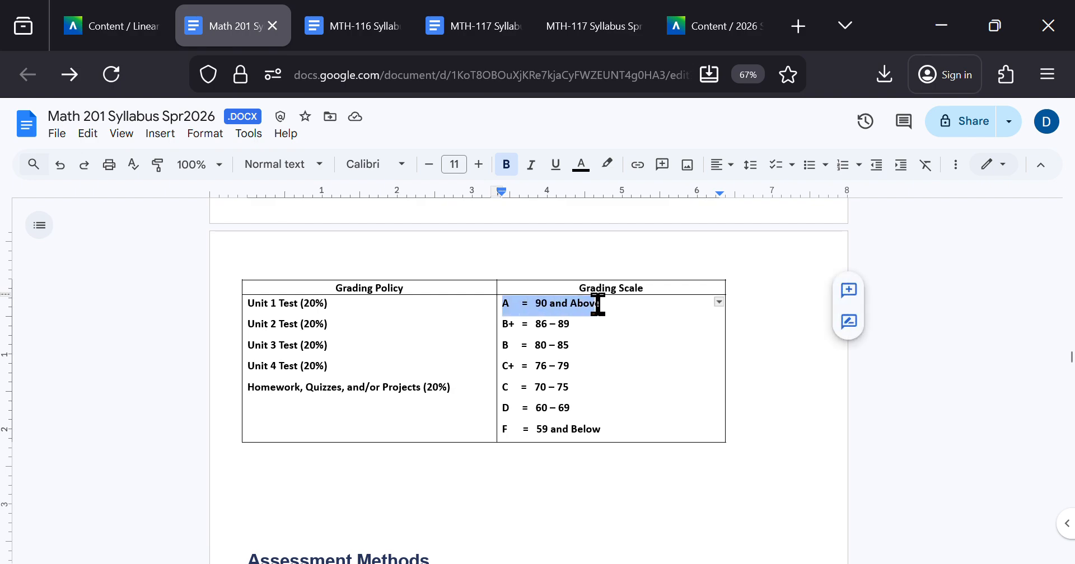
{"action": "left_click_drag", "start_coordinate": [525, 330], "coordinate": [567, 339]}
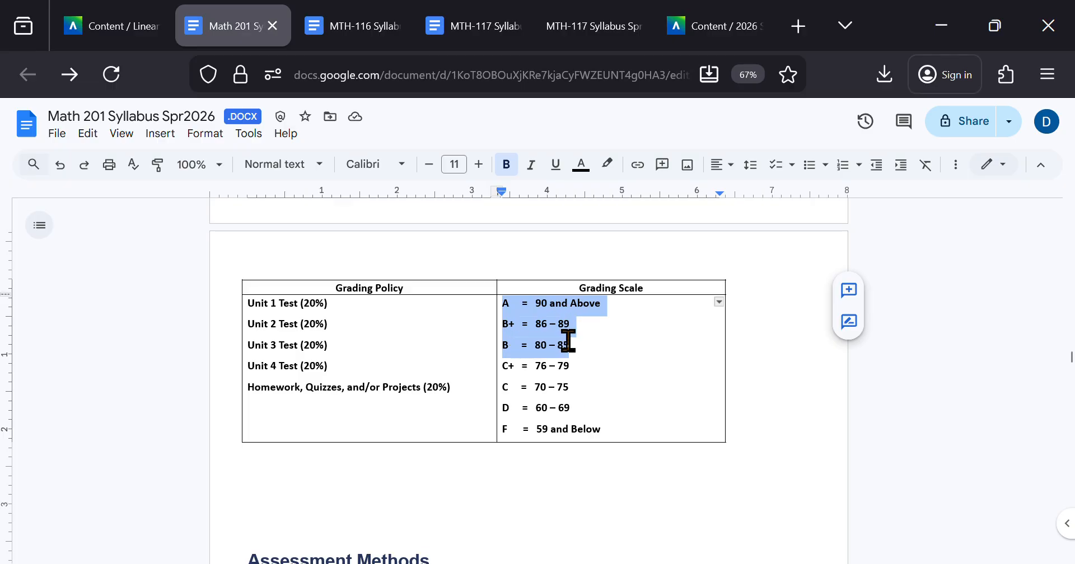
{"action": "left_click", "coordinate": [569, 342]}
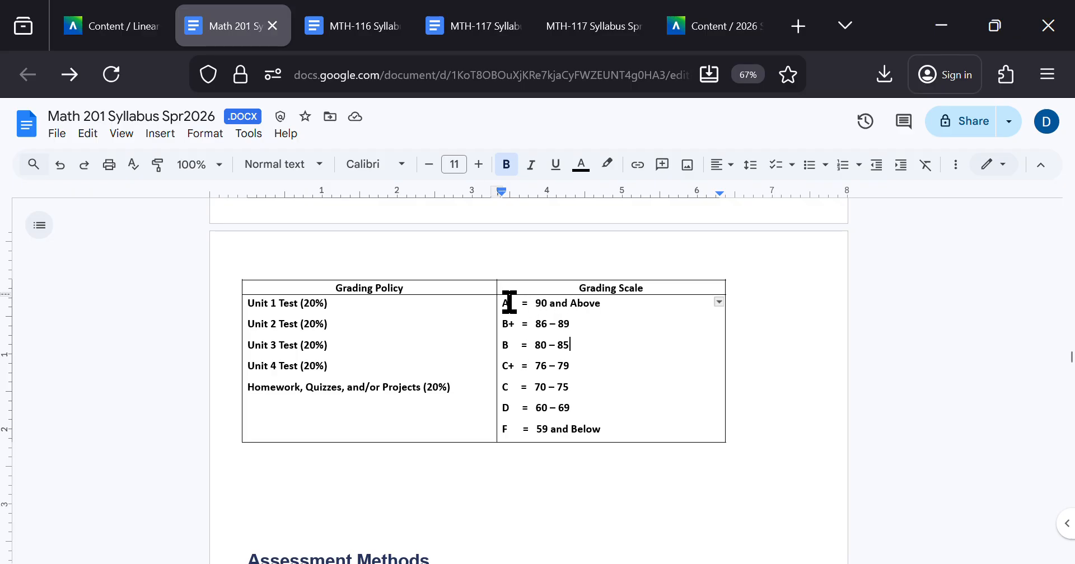
Step: Examine the full A to F list held in the single Grading Scale cell, highlighting its entries in both directions
{"action": "left_click_drag", "start_coordinate": [504, 304], "coordinate": [604, 437]}
{"action": "left_click", "coordinate": [616, 437]}
{"action": "left_click_drag", "start_coordinate": [616, 436], "coordinate": [503, 310]}
{"action": "left_click", "coordinate": [504, 312]}
{"action": "left_click_drag", "start_coordinate": [504, 312], "coordinate": [590, 382]}
{"action": "left_click", "coordinate": [590, 406]}
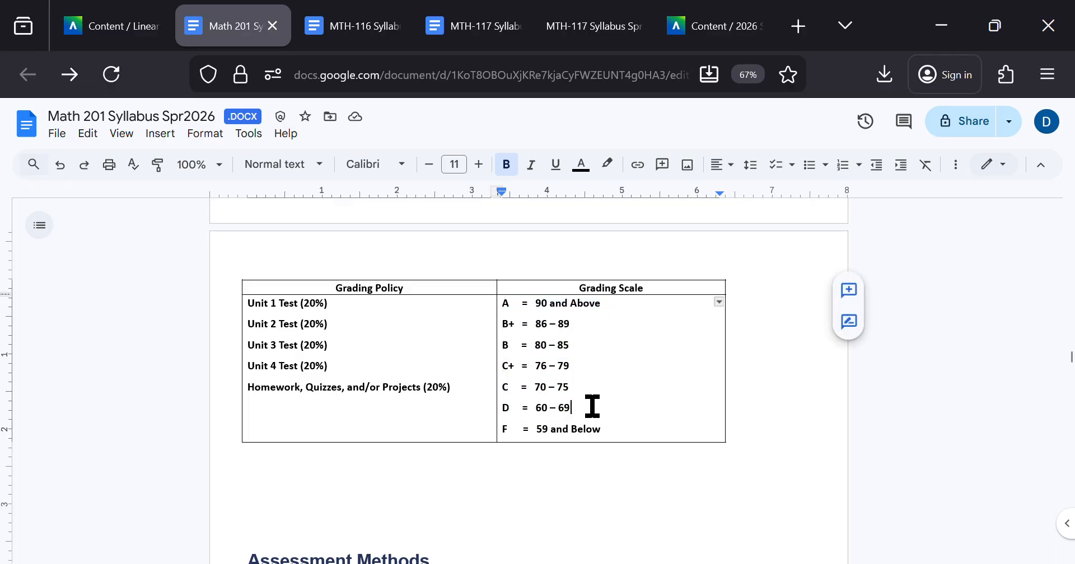
Step: Recheck the Grading Scale list from its A entry down to its F entry
{"action": "left_click", "coordinate": [618, 426]}
{"action": "mouse_move", "coordinate": [618, 427]}
{"action": "left_mouse_down"}
{"action": "mouse_move", "coordinate": [530, 311]}
{"action": "mouse_move", "coordinate": [503, 306]}
{"action": "mouse_move", "coordinate": [607, 308]}
{"action": "mouse_move", "coordinate": [569, 406]}
{"action": "mouse_move", "coordinate": [607, 430]}
{"action": "left_mouse_up"}
{"action": "left_click", "coordinate": [503, 306]}
{"action": "left_click", "coordinate": [607, 430]}
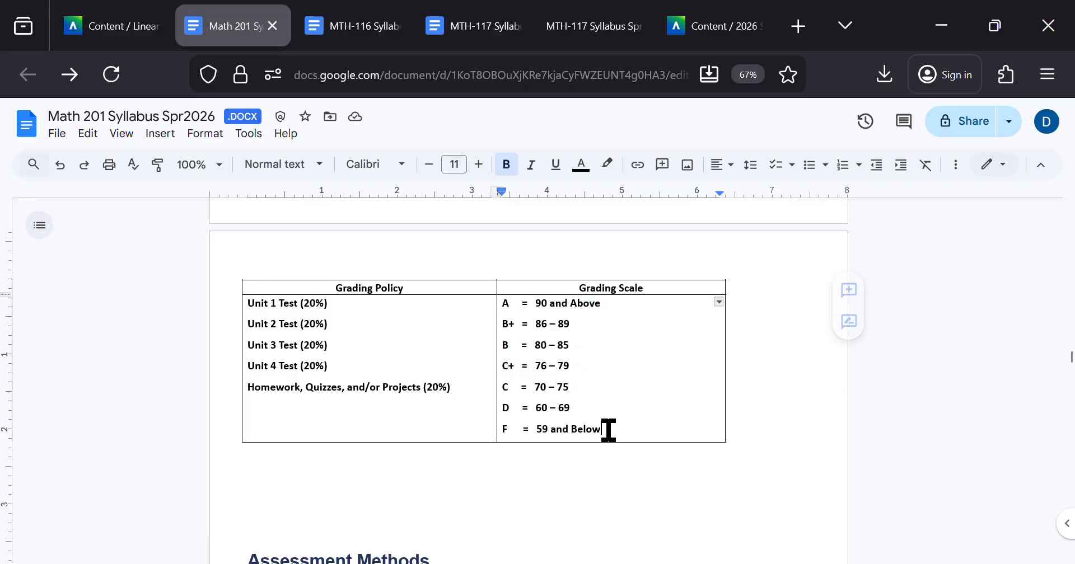
Step: Switch to the Precalculus B course in Blackboard and open the accessibility report for MTH-117 Syllabus Spring2026(1).pdf
{"action": "key", "text": "ctrl+Tab"}
{"action": "key", "text": "ctrl+Tab"}
{"action": "key", "text": "ctrl+Tab"}
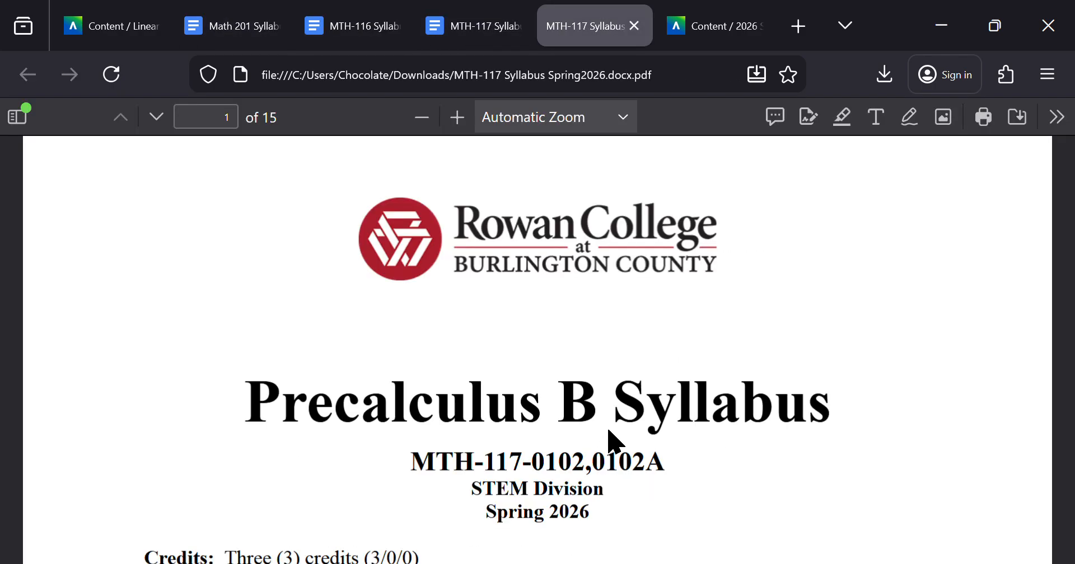
{"action": "key", "text": "ctrl+Tab"}
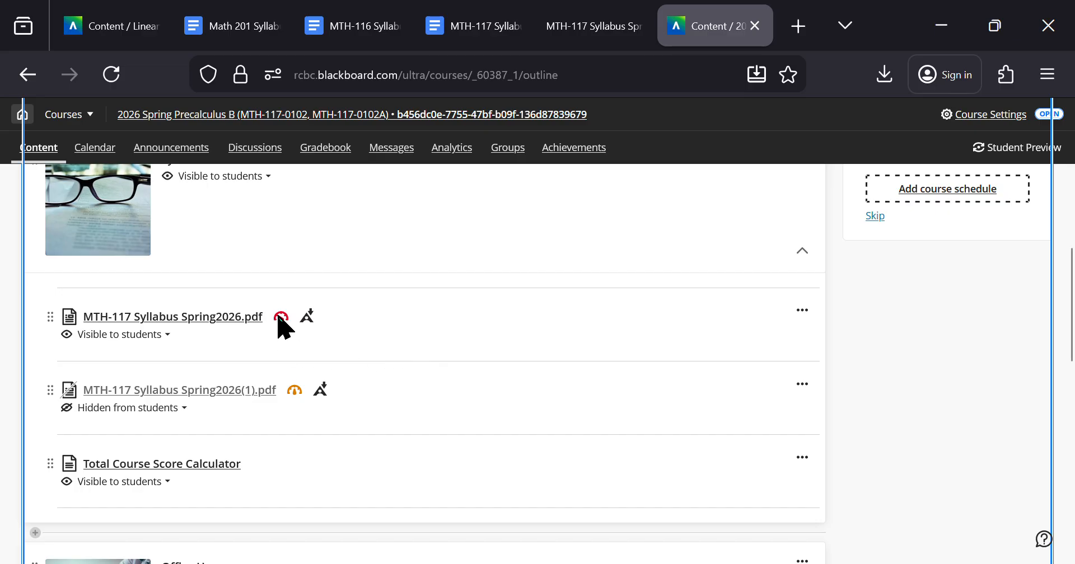
{"action": "left_click", "coordinate": [295, 392]}
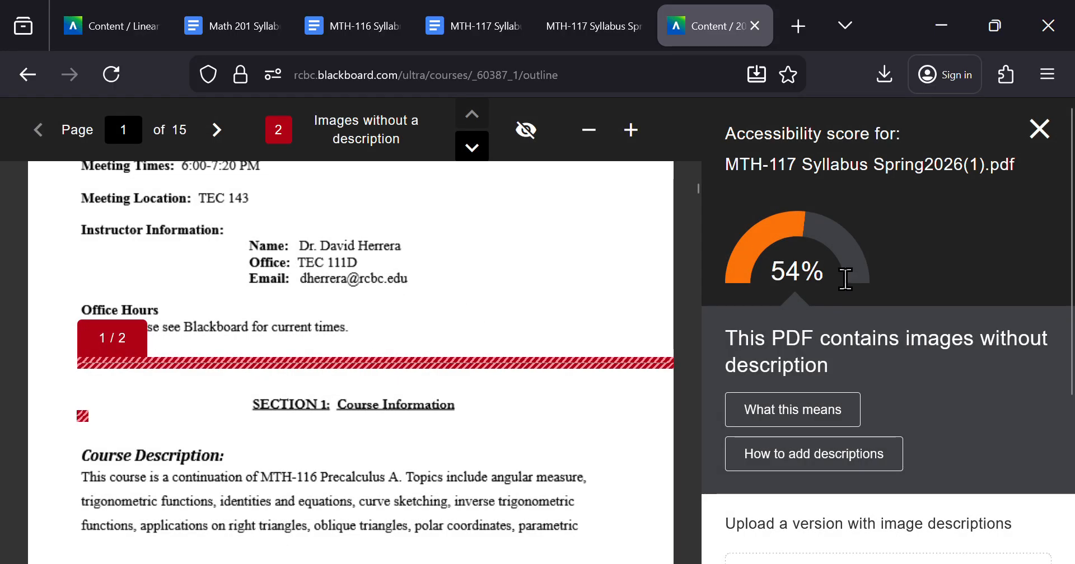
Step: Examine the images-without-description issue and the flagged horizontal line between Office Hours and Section 1 on page 1
{"action": "left_click_drag", "start_coordinate": [908, 334], "coordinate": [832, 366]}
{"action": "left_click", "coordinate": [832, 366]}
{"action": "scroll", "coordinate": [269, 324], "scroll_direction": "up", "scroll_amount": 3}
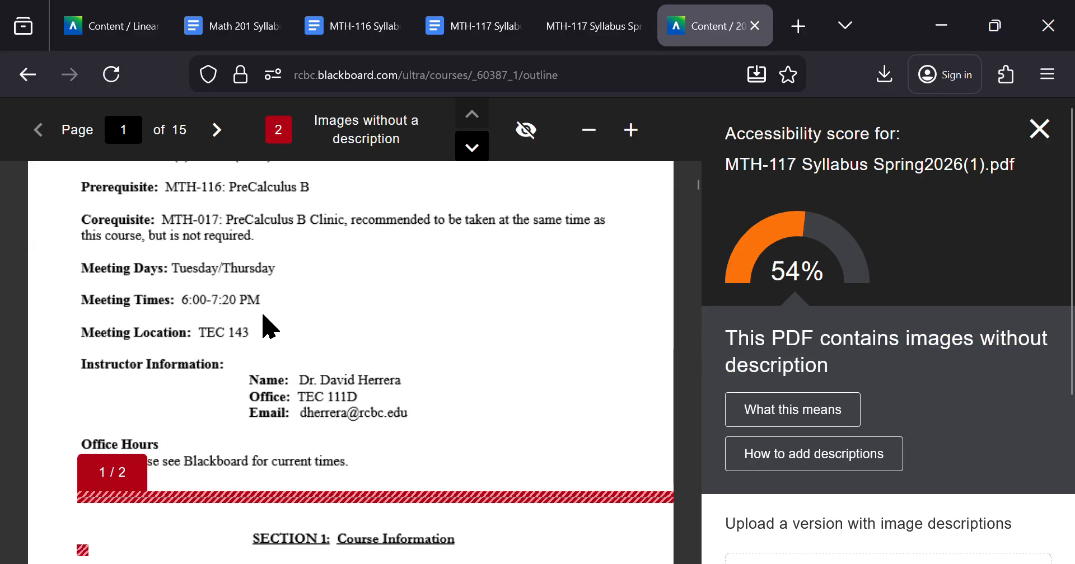
{"action": "scroll", "coordinate": [269, 325], "scroll_direction": "down", "scroll_amount": 3}
{"action": "left_click_drag", "start_coordinate": [179, 339], "coordinate": [183, 444]}
{"action": "left_click", "coordinate": [186, 443]}
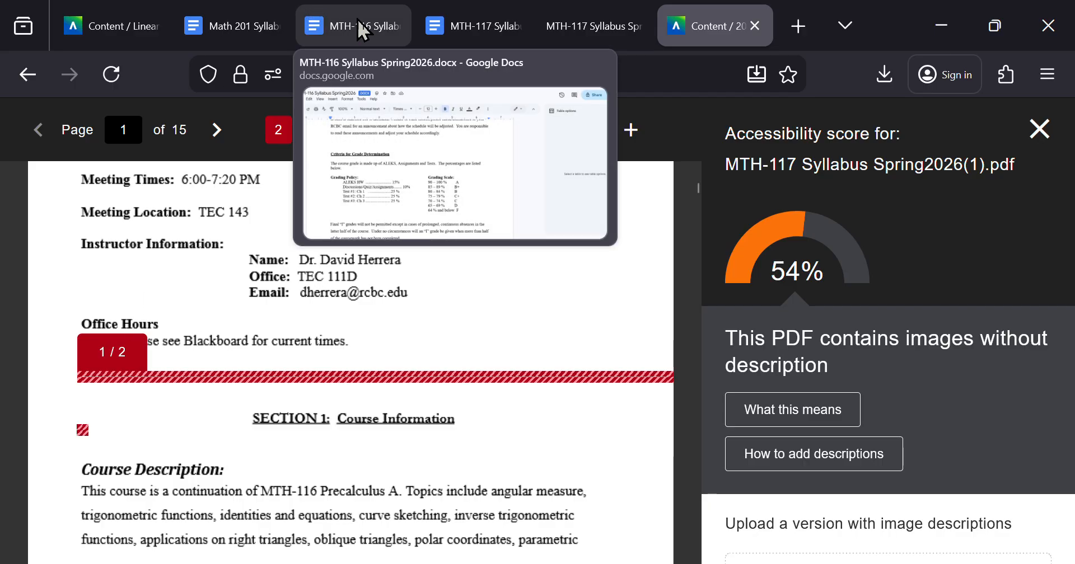
Step: Switch to the Math 201 syllabus and locate the gap between the office details and the Basic Needs paragraph
{"action": "left_click", "coordinate": [241, 34]}
{"action": "scroll", "coordinate": [364, 351], "scroll_direction": "up", "scroll_amount": 15}
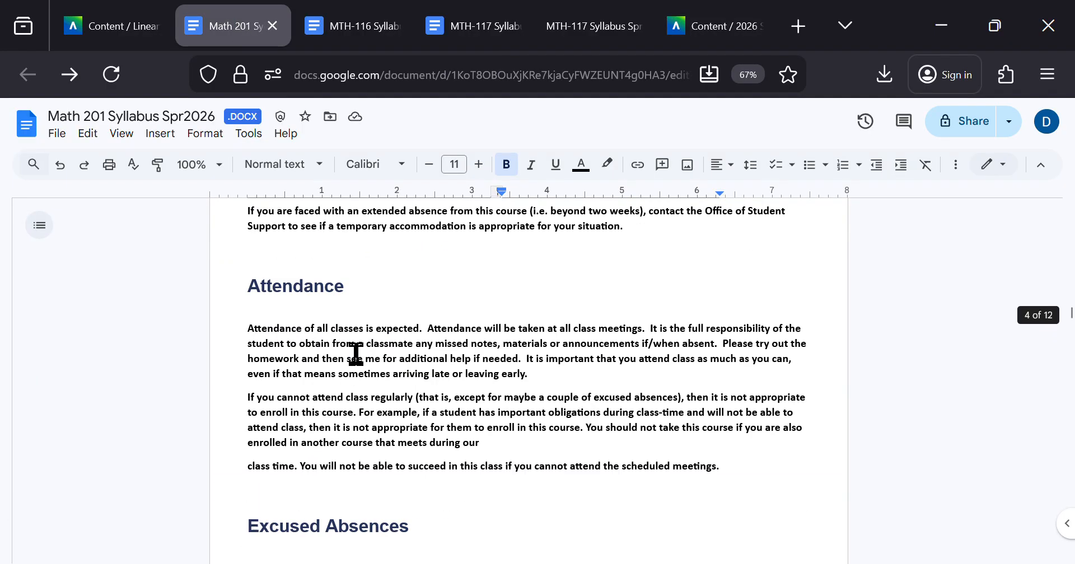
{"action": "scroll", "coordinate": [356, 353], "scroll_direction": "up", "scroll_amount": 10}
{"action": "scroll", "coordinate": [356, 353], "scroll_direction": "down", "scroll_amount": 10}
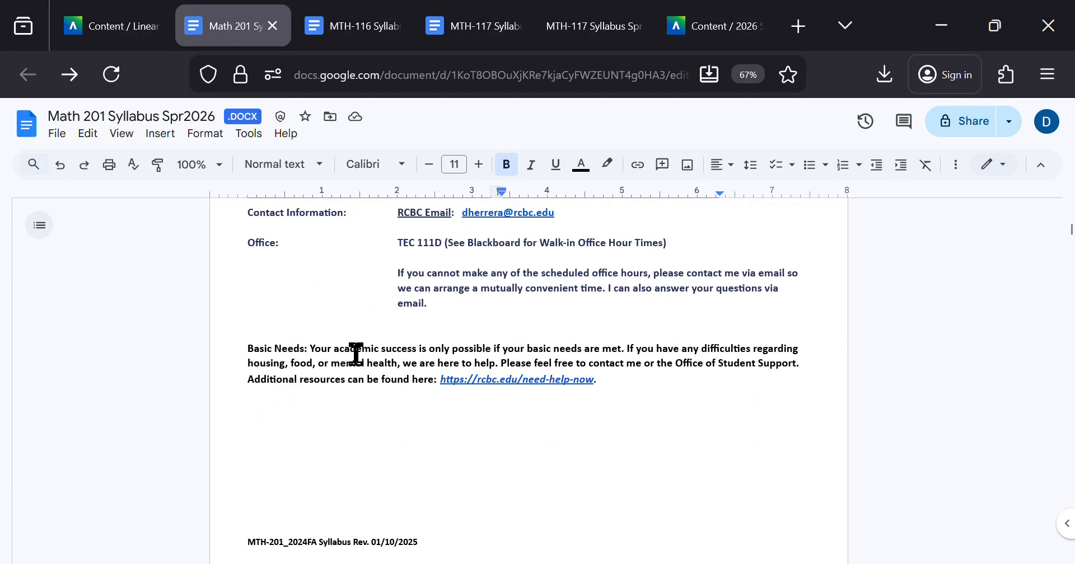
{"action": "scroll", "coordinate": [356, 354], "scroll_direction": "up", "scroll_amount": 1}
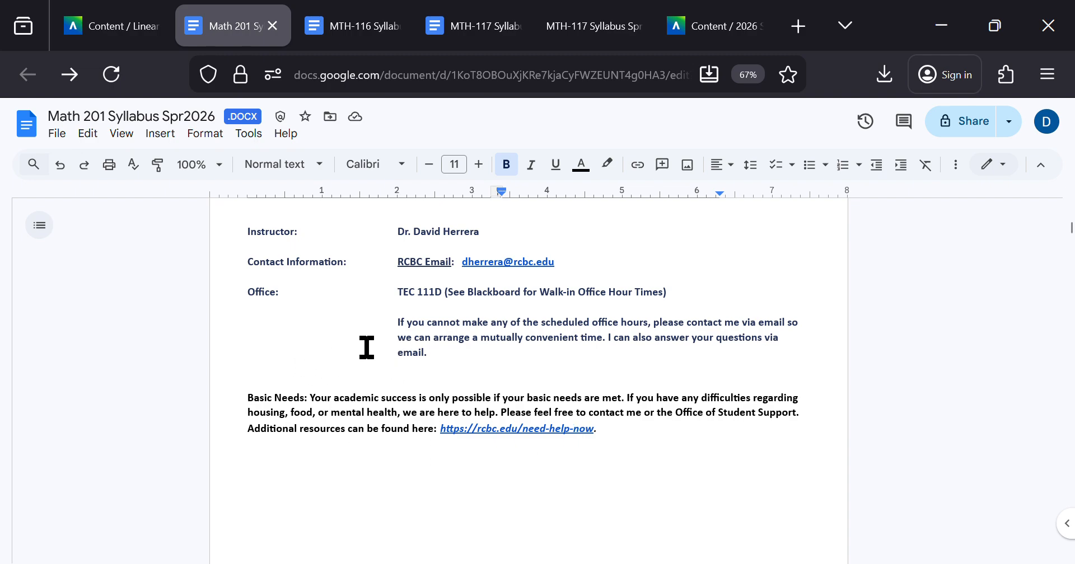
Step: Try replacing the gap above the Basic Needs paragraph with new blank lines
{"action": "left_click", "coordinate": [317, 368]}
{"action": "left_click", "coordinate": [317, 369], "text": "shift"}
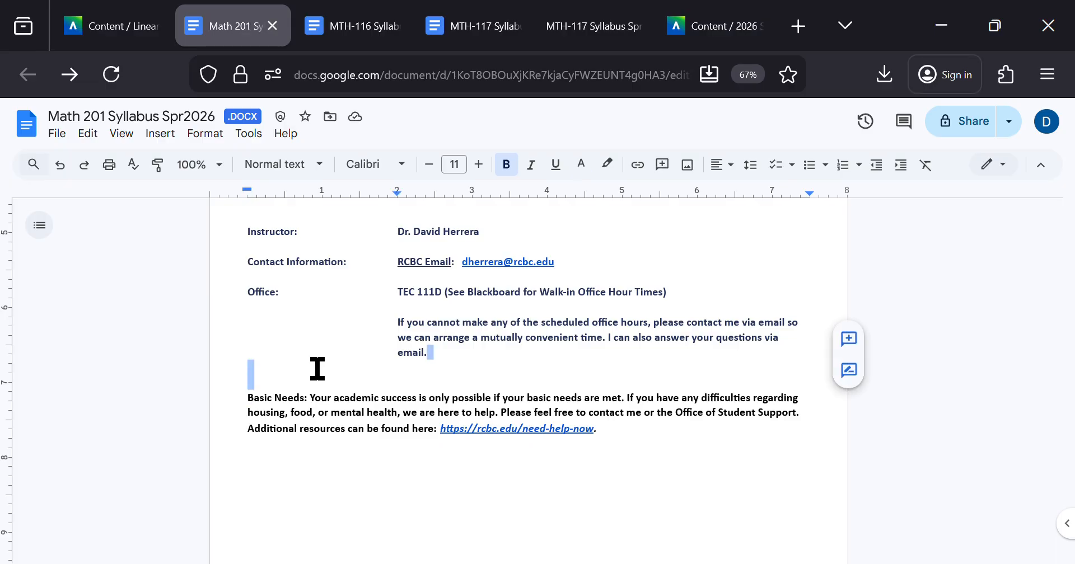
{"action": "key", "text": "BackSpace"}
{"action": "key", "text": "Return"}
{"action": "key", "text": "Return"}
{"action": "key", "text": "Return"}
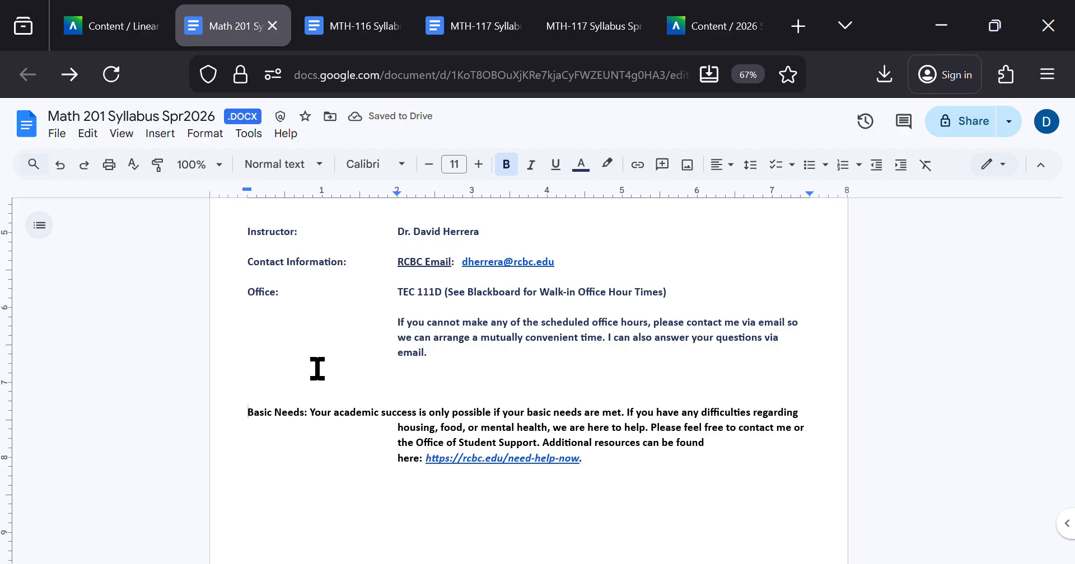
Step: Undo the spacing edits above the Basic Needs paragraph and clear the selection
{"action": "key", "text": "ctrl+z"}
{"action": "key", "text": "ctrl+z"}
{"action": "key", "text": "ctrl+z"}
{"action": "key", "text": "ctrl+z"}
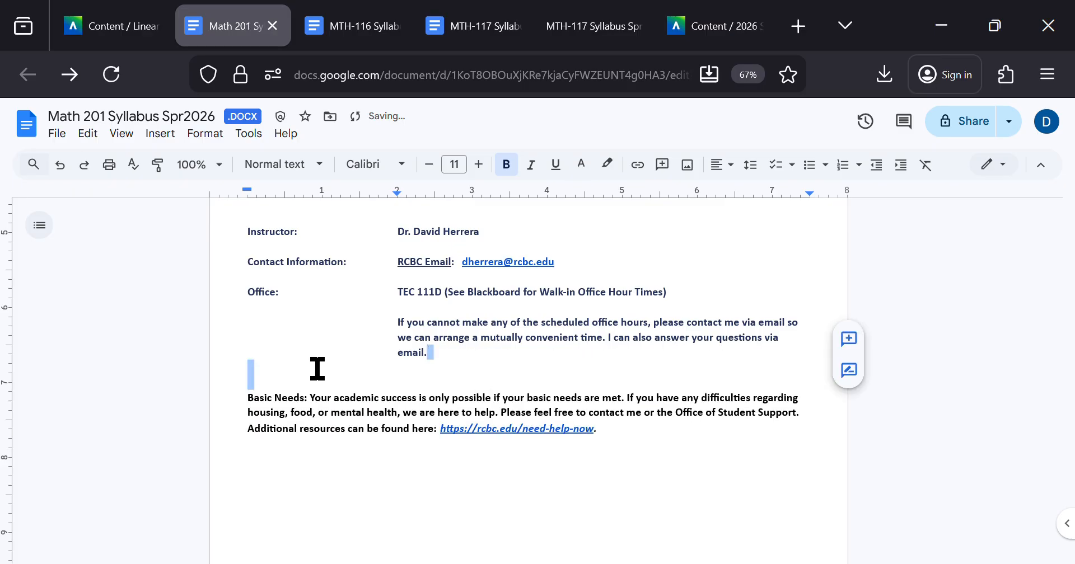
{"action": "left_click", "coordinate": [318, 368]}
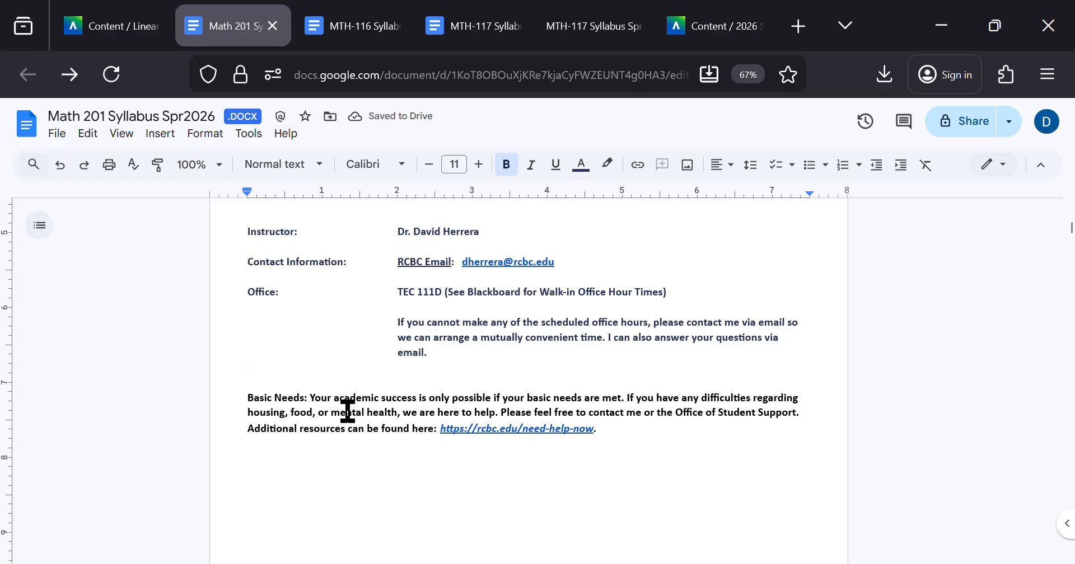
Step: Recheck the flagged line in the Blackboard report, then locate it below Office Hours in the MTH-117 syllabus document
{"action": "left_click", "coordinate": [669, 25]}
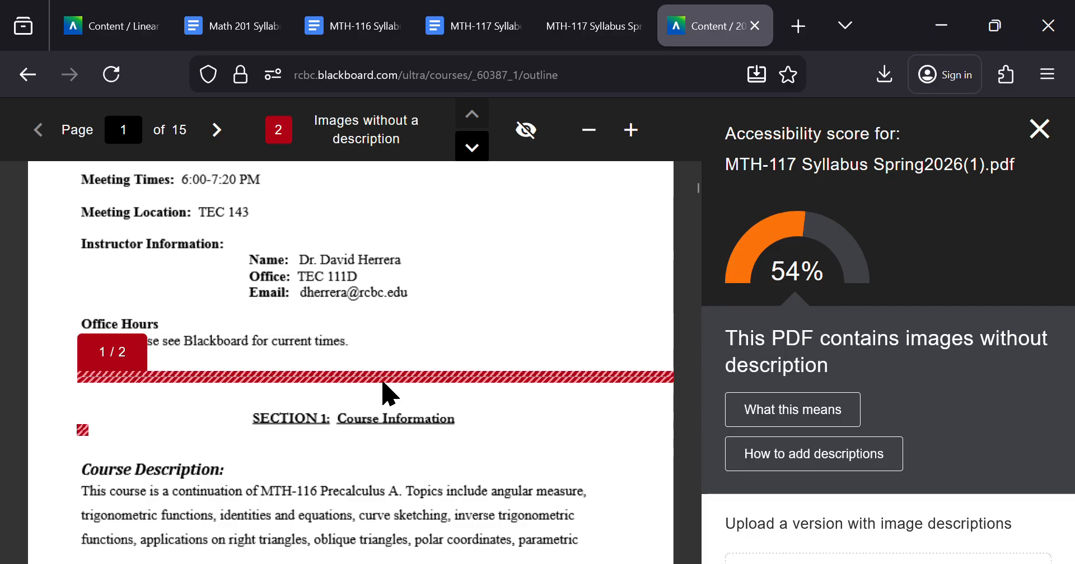
{"action": "key", "text": "ctrl+shift+Tab"}
{"action": "key", "text": "ctrl+shift+Tab"}
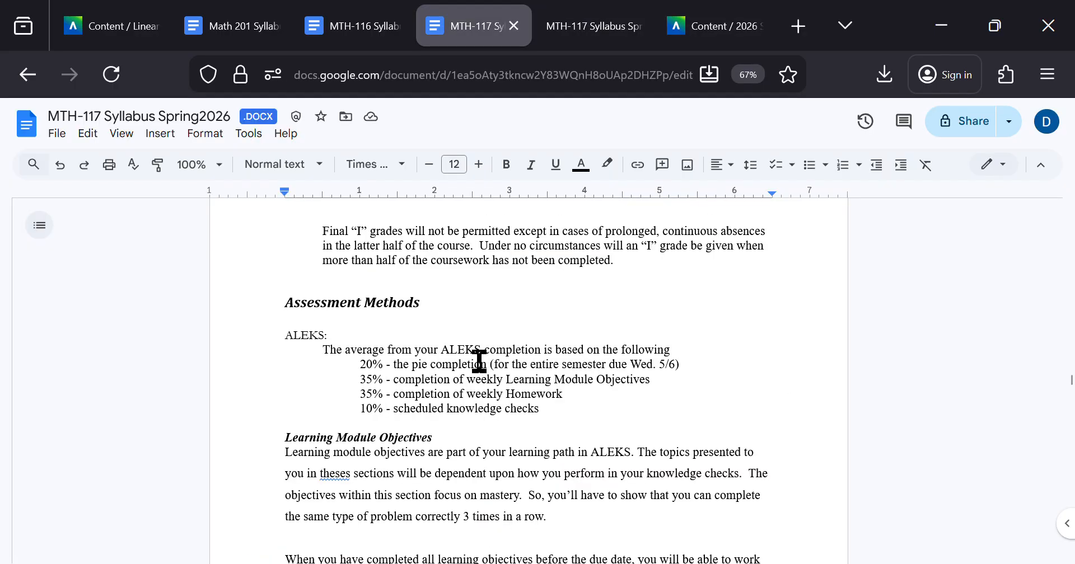
{"action": "scroll", "coordinate": [479, 361], "scroll_direction": "up", "scroll_amount": 20}
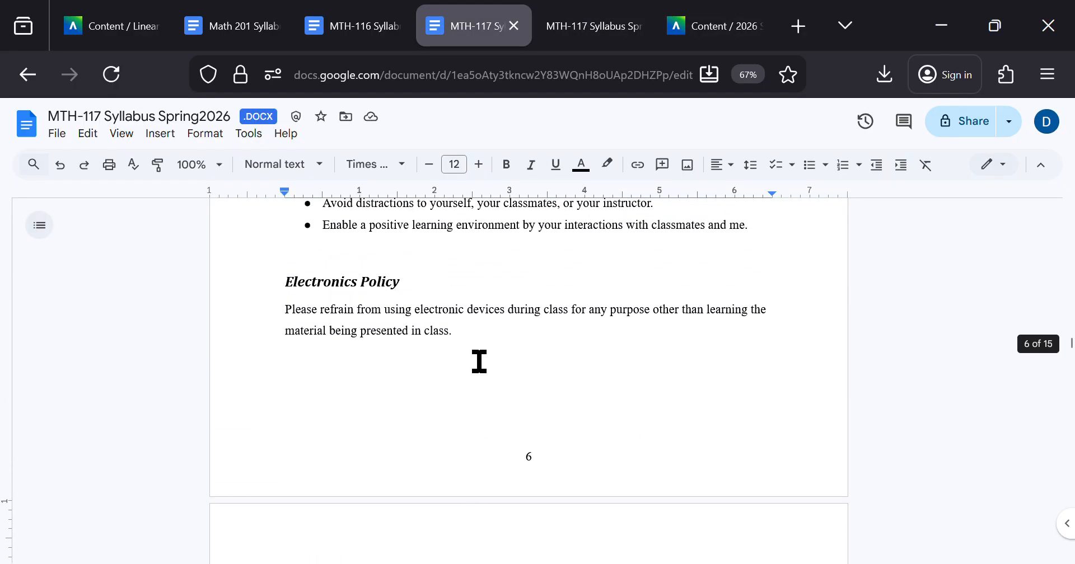
{"action": "key", "text": "ctrl+shift+Tab"}
{"action": "key", "text": "ctrl+Tab"}
{"action": "scroll", "coordinate": [479, 361], "scroll_direction": "up", "scroll_amount": 20}
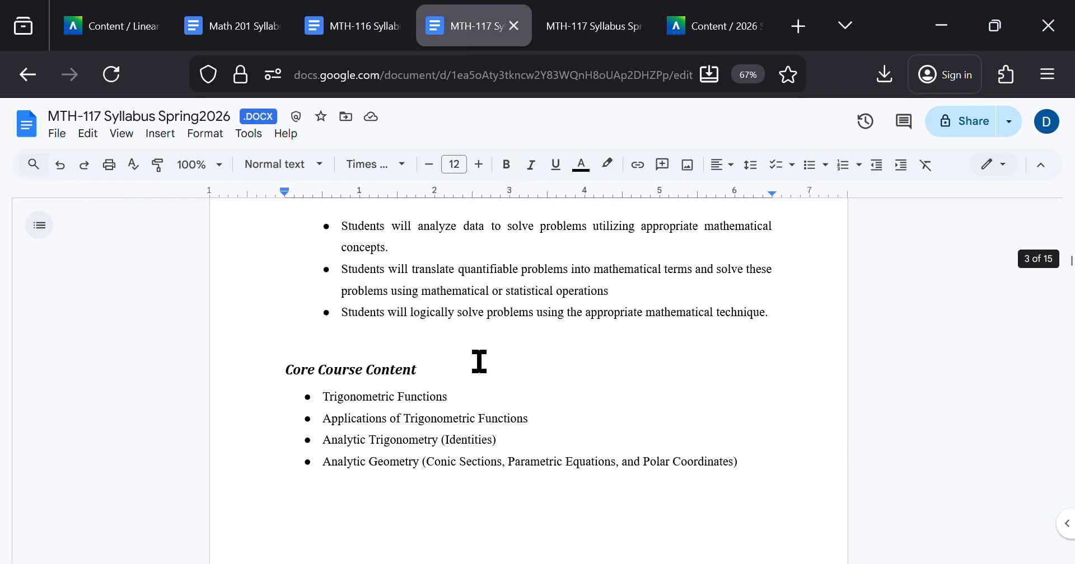
{"action": "scroll", "coordinate": [480, 361], "scroll_direction": "up", "scroll_amount": 20}
{"action": "scroll", "coordinate": [479, 361], "scroll_direction": "down", "scroll_amount": 10}
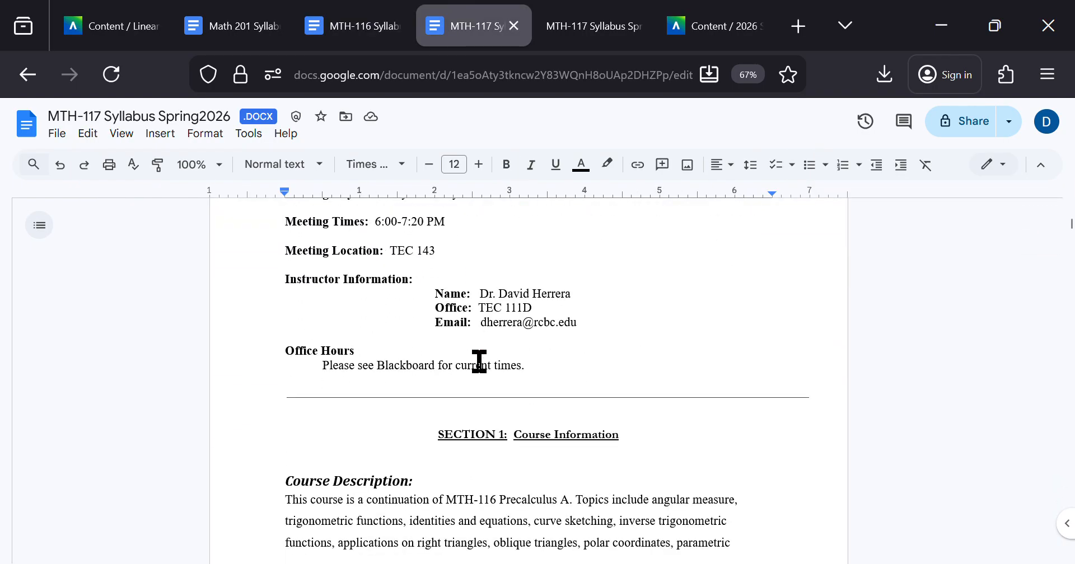
Step: Select the horizontal line below Office Hours and inspect the options available for it
{"action": "left_click_drag", "start_coordinate": [312, 401], "coordinate": [339, 400]}
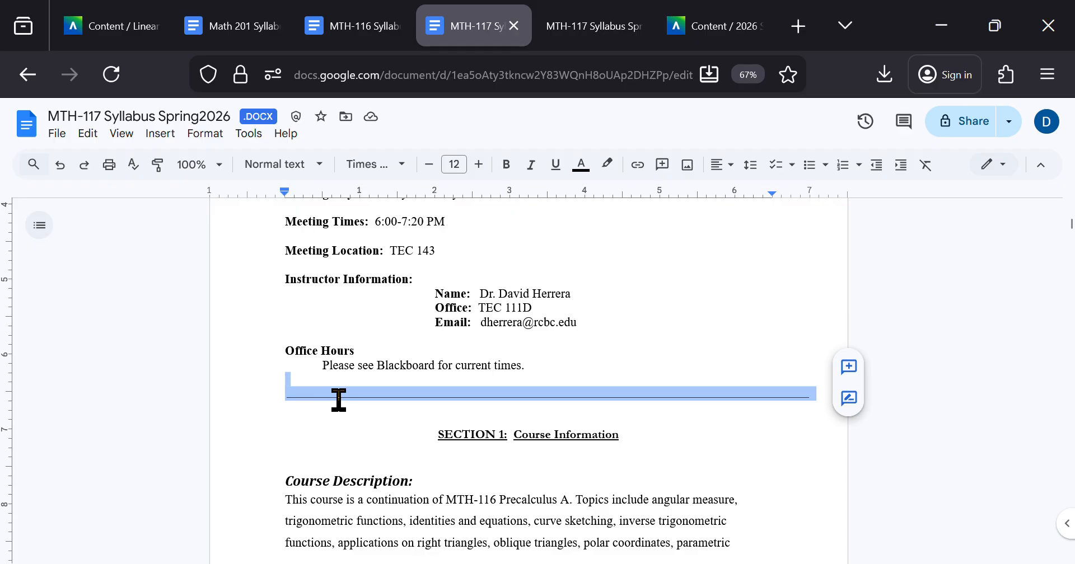
{"action": "left_click", "coordinate": [390, 384]}
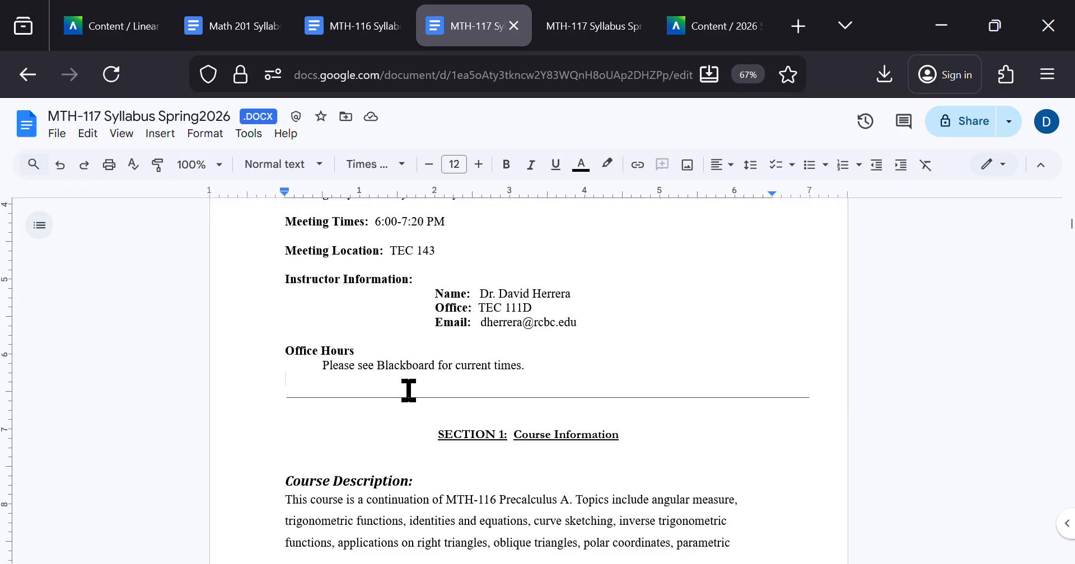
{"action": "left_click", "coordinate": [420, 396]}
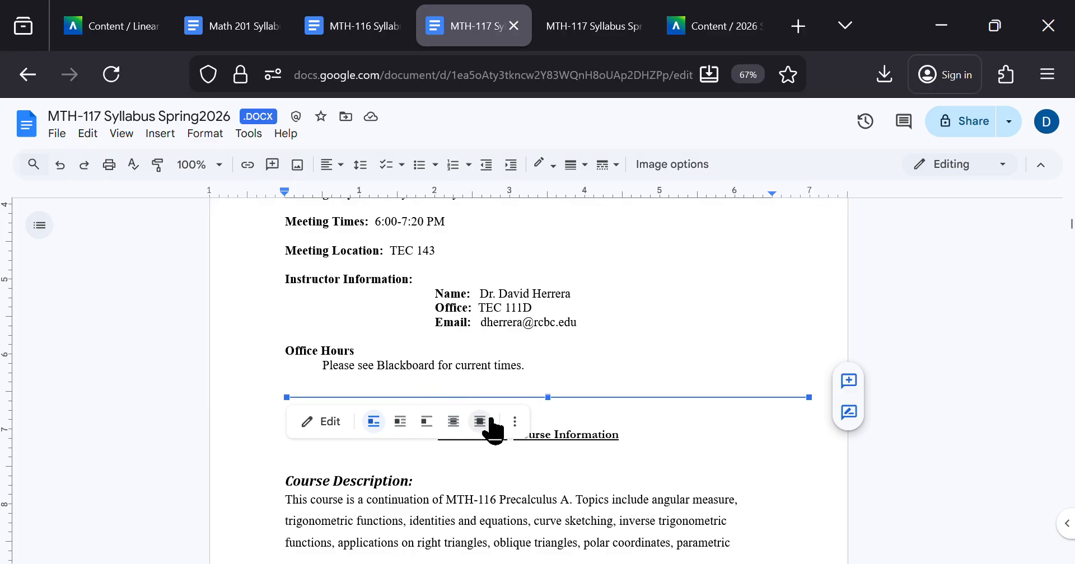
{"action": "right_click", "coordinate": [597, 405]}
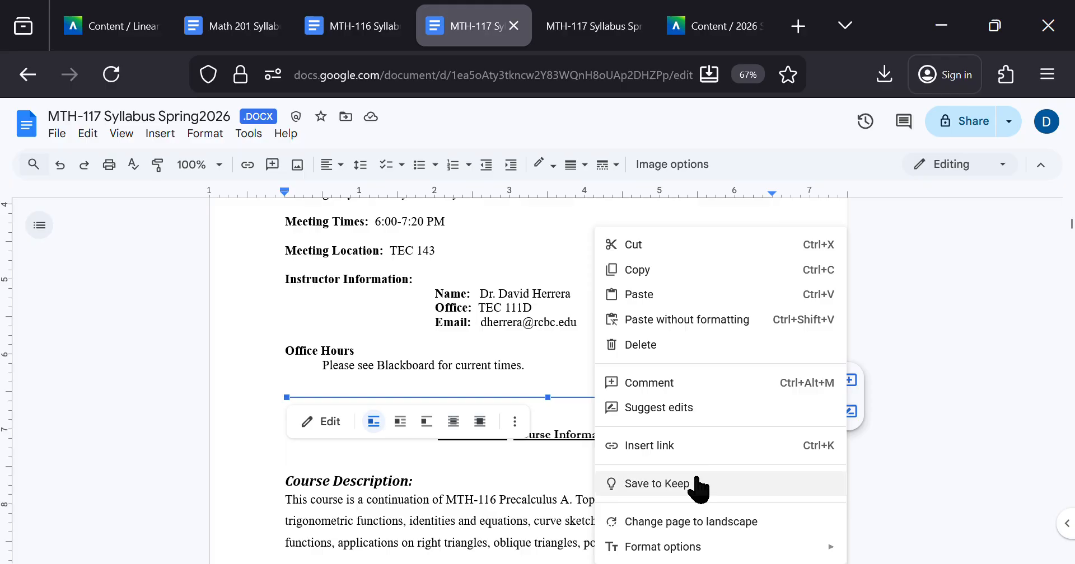
{"action": "left_click", "coordinate": [533, 385]}
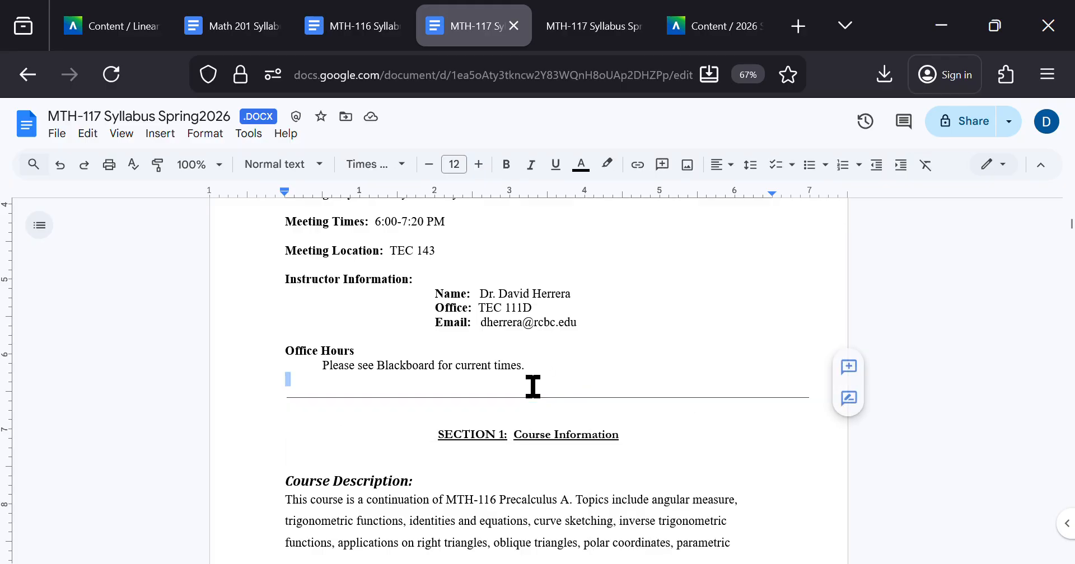
Step: Delete the horizontal line above the SECTION 1: Course Information heading and insert a blank line in its place
{"action": "key", "text": "shift+Down"}
{"action": "key", "text": "Delete"}
{"action": "key", "text": "shift+Down"}
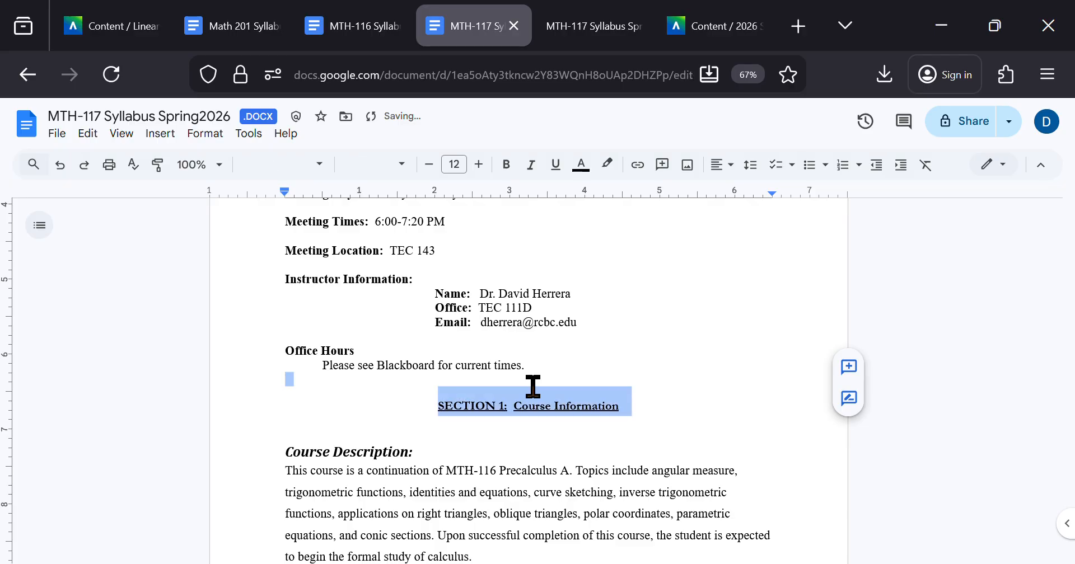
{"action": "key", "text": "shift+Up"}
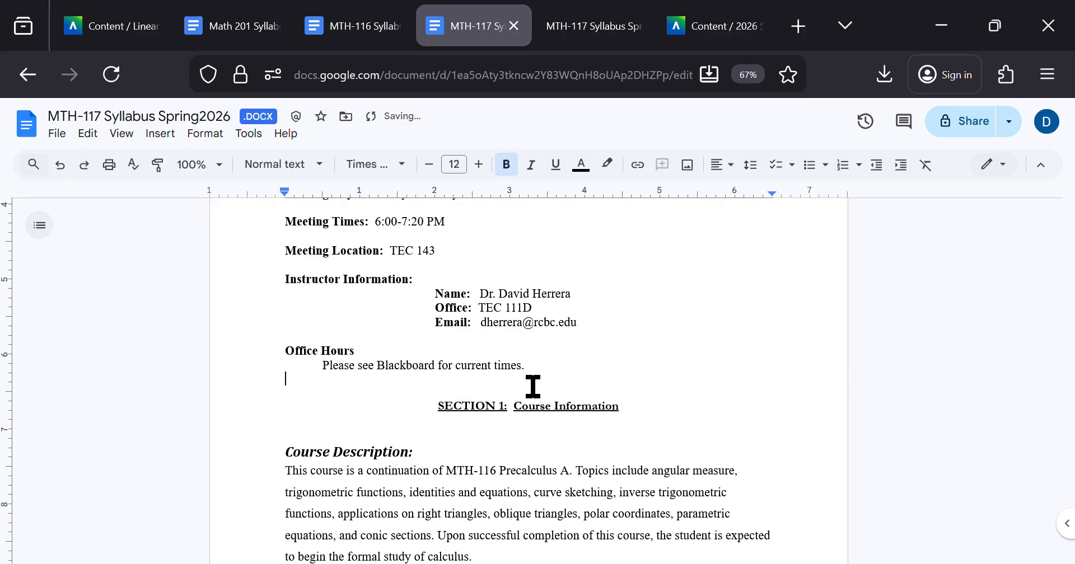
{"action": "key", "text": "Return"}
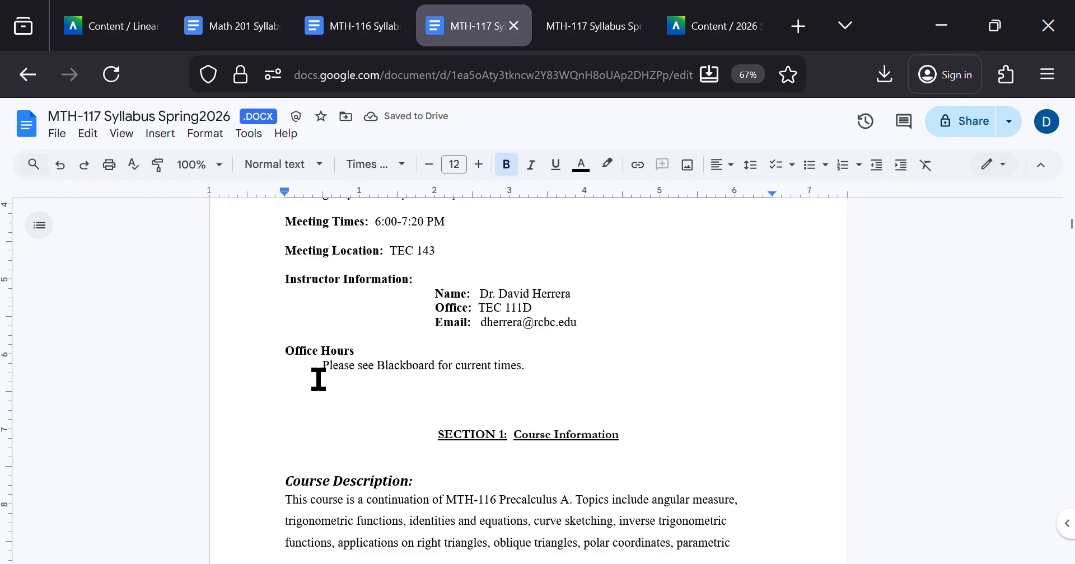
Step: Show the document outline, jump to SECTION 1: Course Information, and check that section's heading in the page
{"action": "left_click_drag", "start_coordinate": [538, 441], "coordinate": [464, 439]}
{"action": "left_click", "coordinate": [464, 439]}
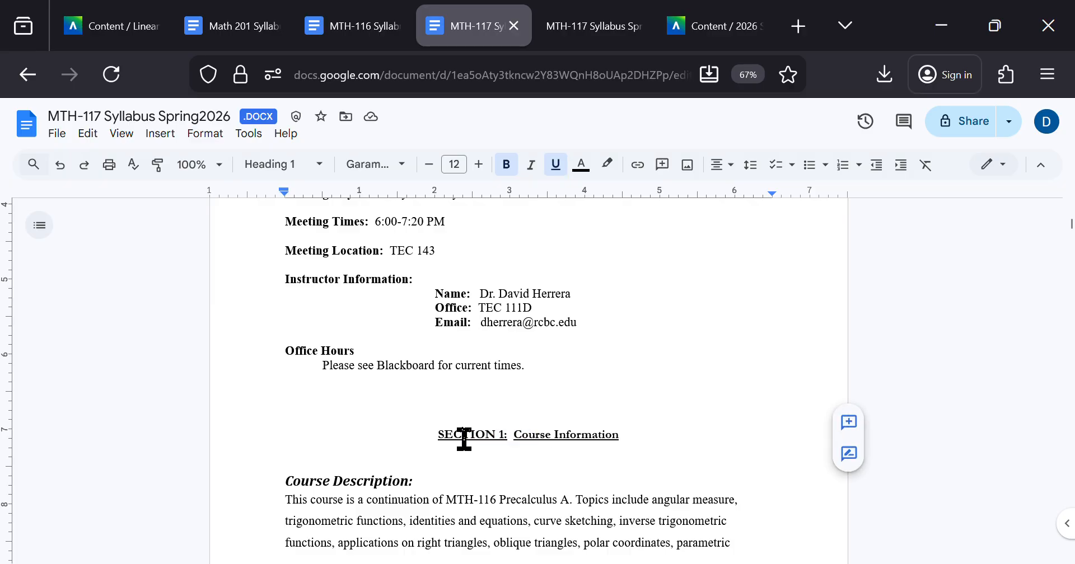
{"action": "left_click", "coordinate": [40, 225]}
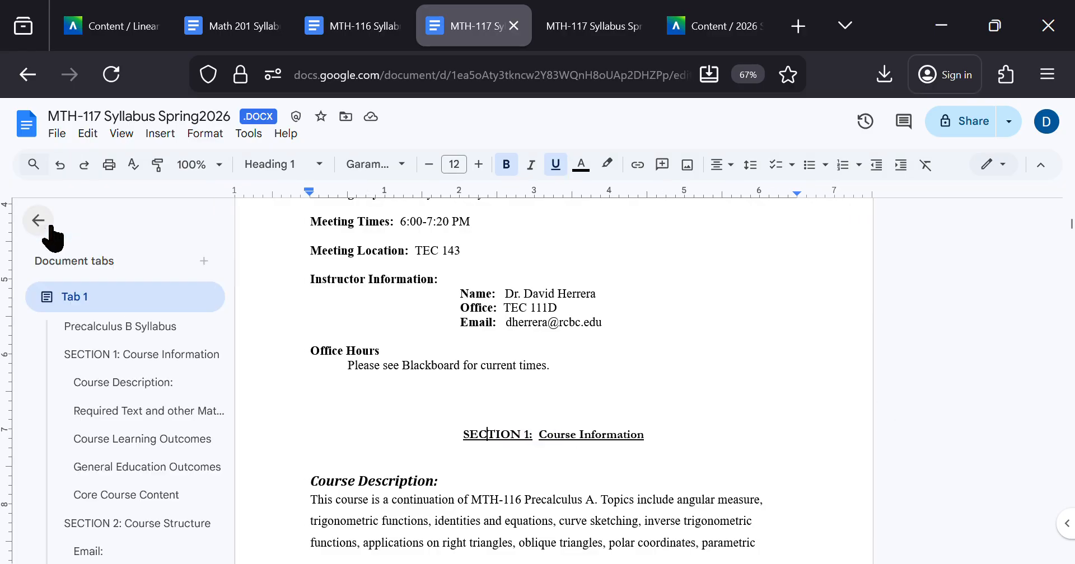
{"action": "left_click", "coordinate": [137, 358]}
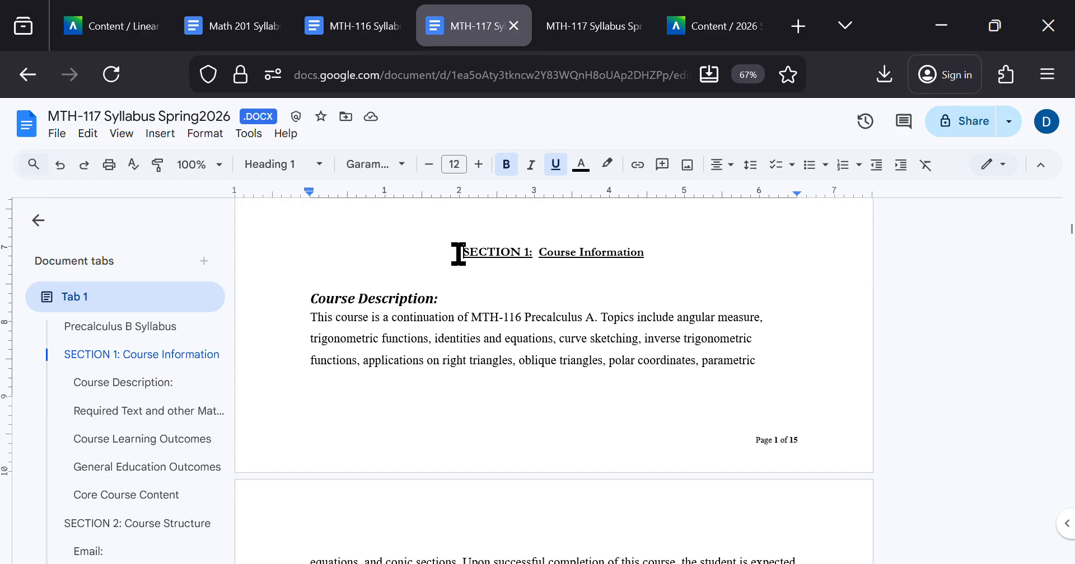
{"action": "left_click_drag", "start_coordinate": [455, 252], "coordinate": [653, 250]}
{"action": "left_click", "coordinate": [653, 249]}
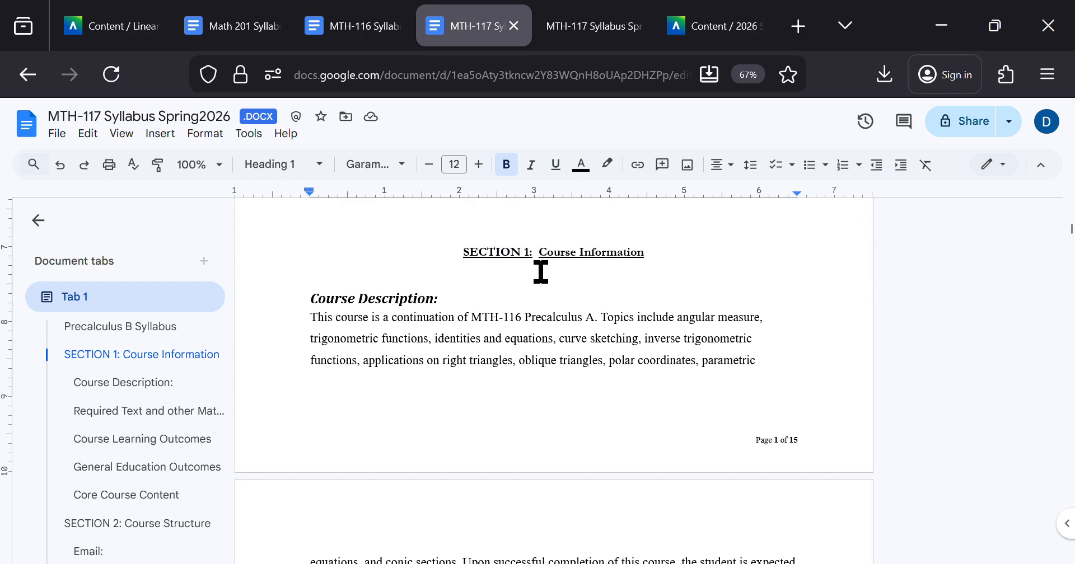
Step: Return to the Blackboard report, then switch to the Linear Algebra course and review the accessibility indicators of its syllabus files
{"action": "left_click", "coordinate": [727, 28]}
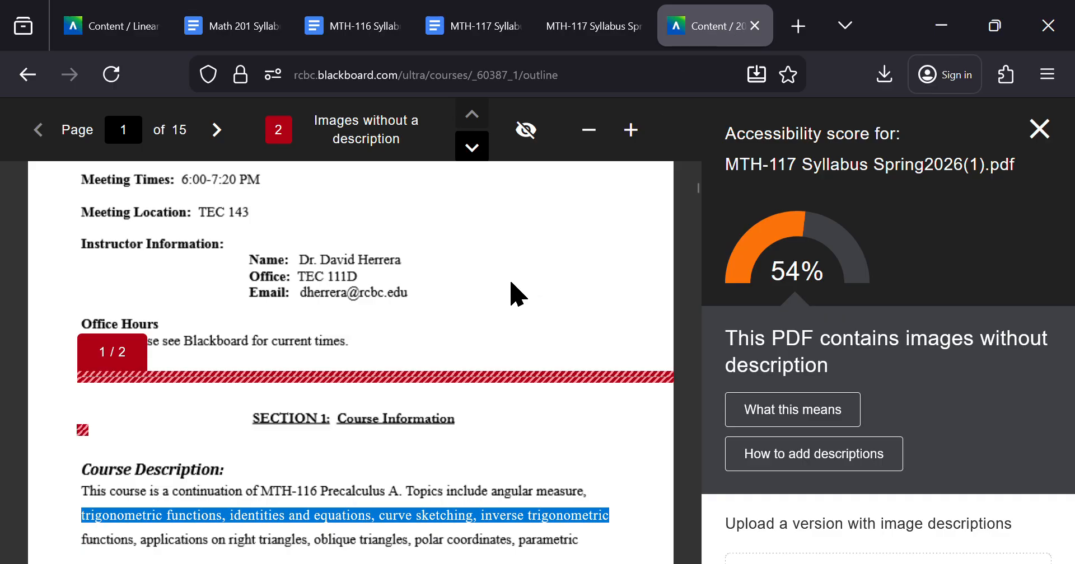
{"action": "mouse_move", "coordinate": [126, 4]}
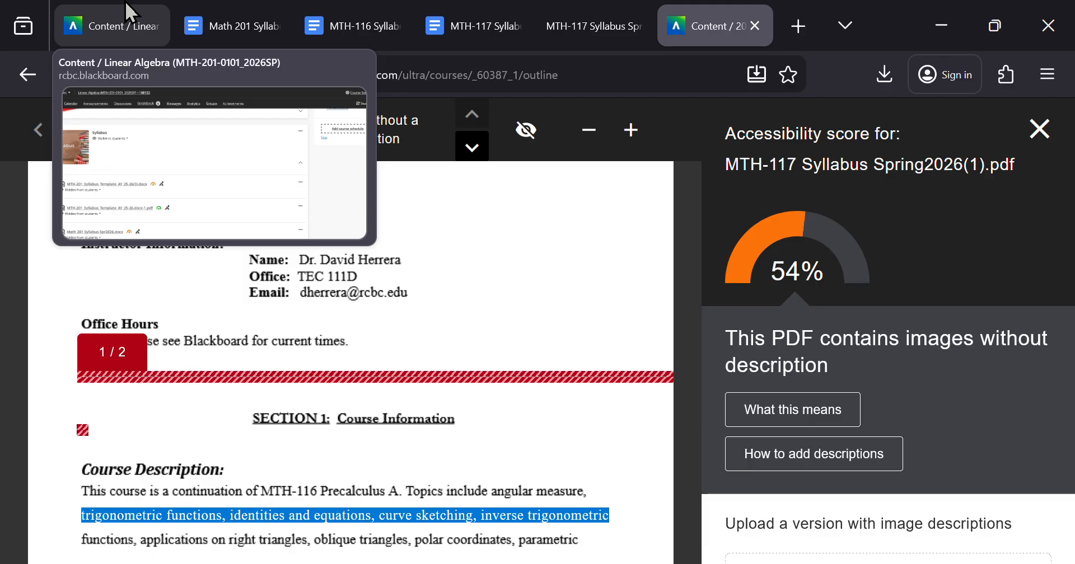
{"action": "left_click", "coordinate": [228, 11]}
{"action": "left_click", "coordinate": [142, 17]}
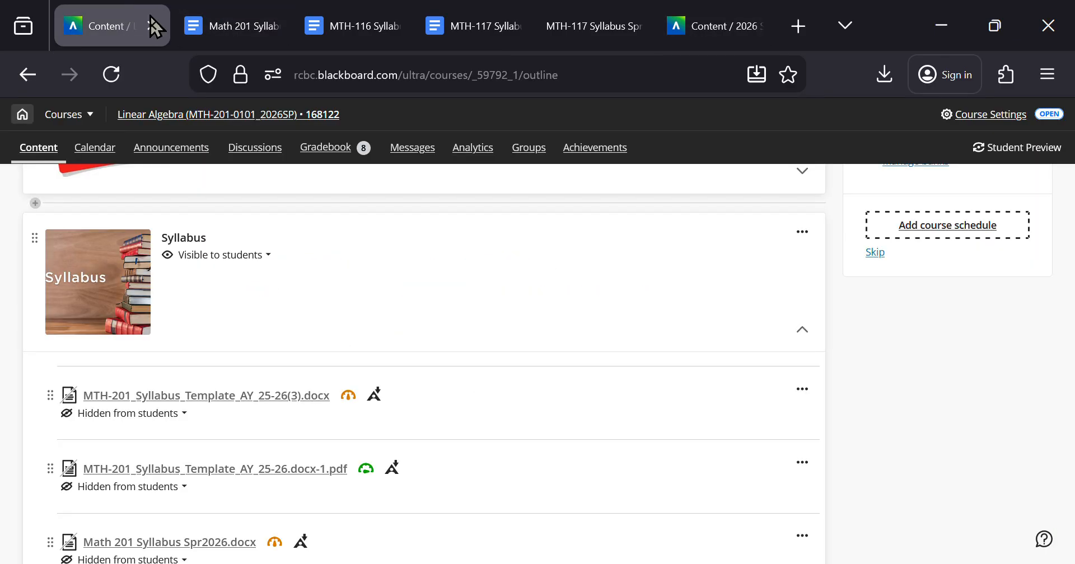
{"action": "scroll", "coordinate": [247, 403], "scroll_direction": "down", "scroll_amount": 2}
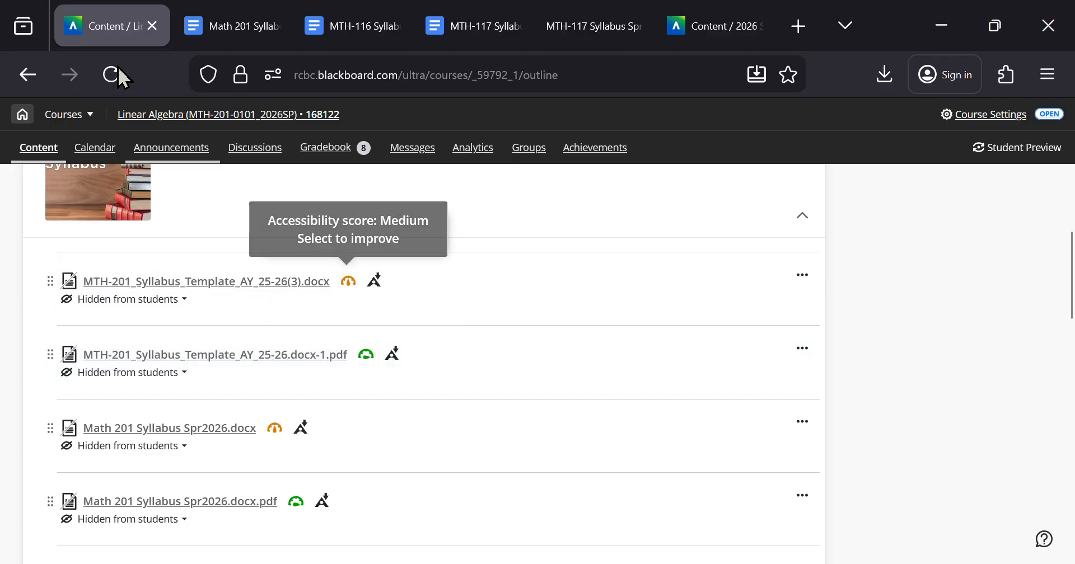
{"action": "mouse_move", "coordinate": [229, 10]}
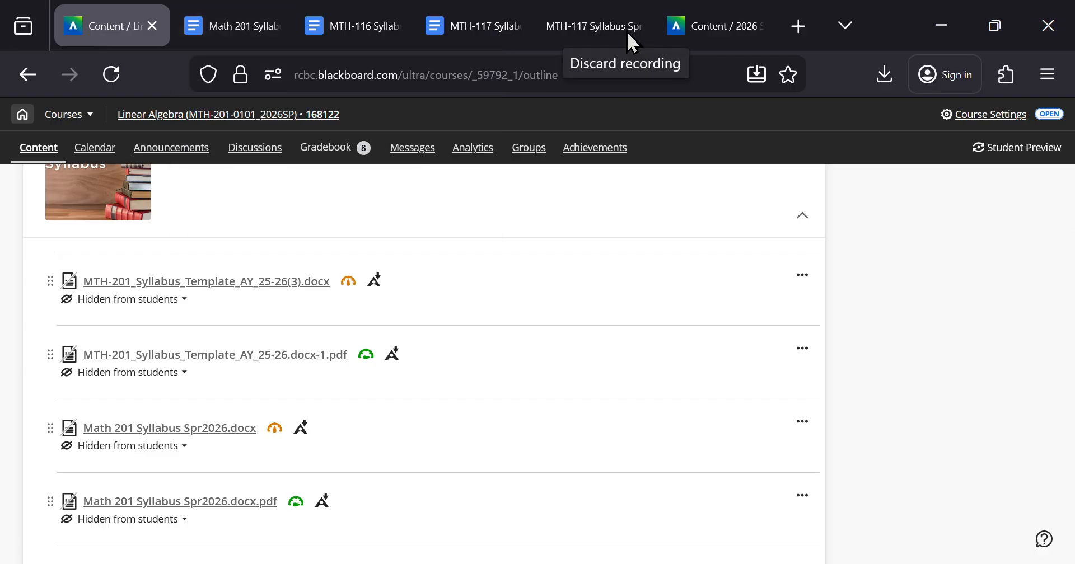
Step: Look through the open syllabus documents and Blackboard pages, ending at the logo and course title of the Math 201 syllabus
{"action": "left_click", "coordinate": [215, 26]}
{"action": "key", "text": "ctrl+Tab"}
{"action": "key", "text": "ctrl+Tab"}
{"action": "key", "text": "ctrl+Tab"}
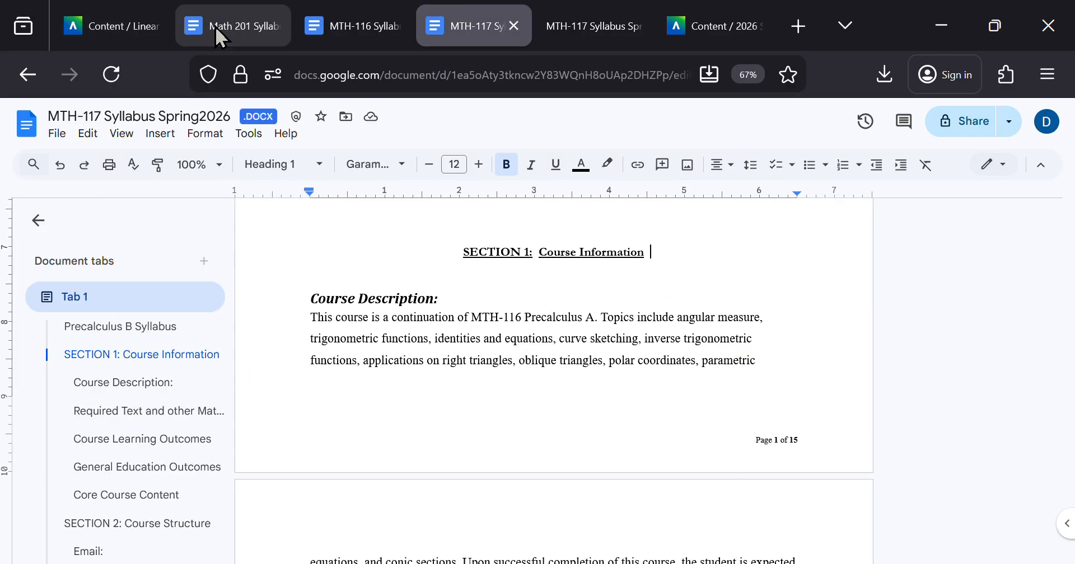
{"action": "key", "text": "ctrl+Tab"}
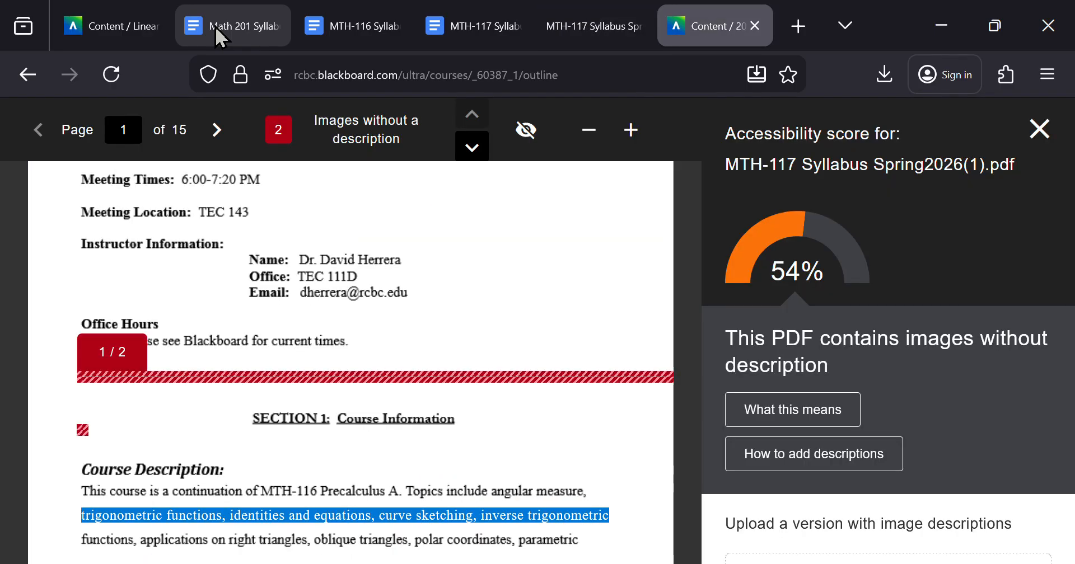
{"action": "key", "text": "ctrl+Tab"}
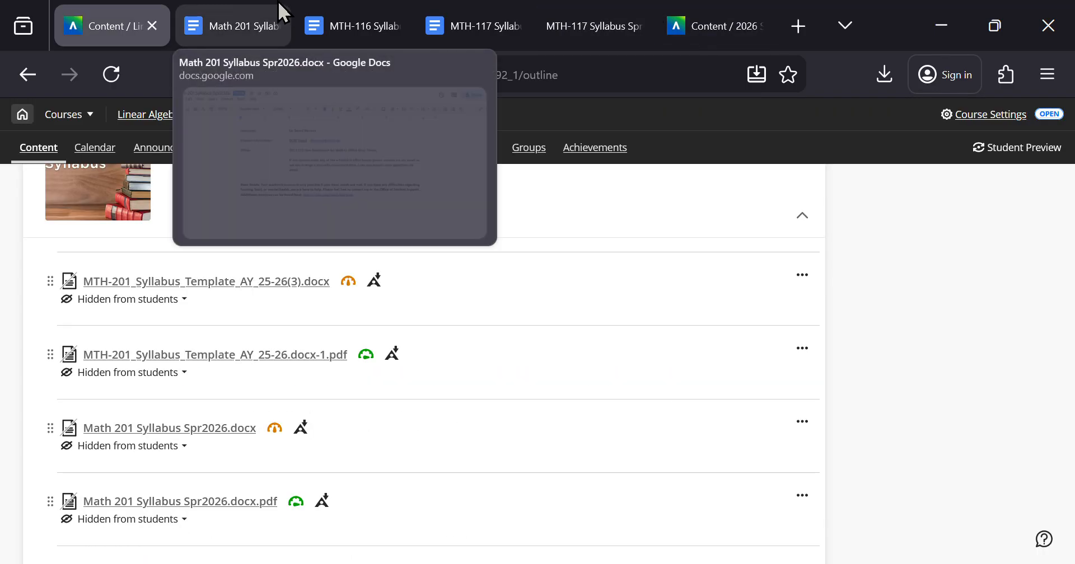
{"action": "left_click", "coordinate": [224, 14]}
{"action": "scroll", "coordinate": [402, 314], "scroll_direction": "up", "scroll_amount": 8}
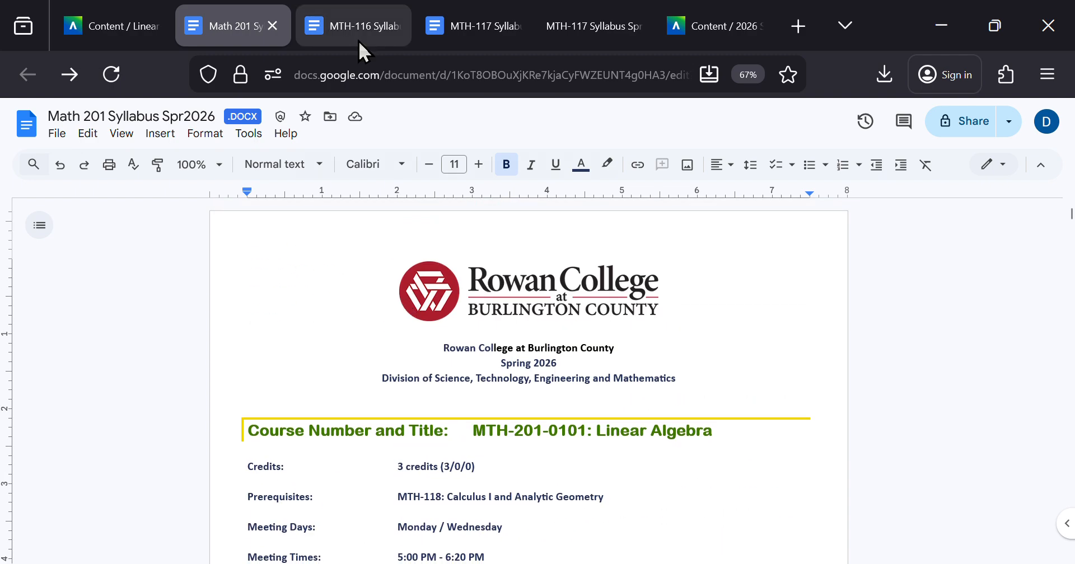
Step: In the MTH-117 syllabus accessibility report, read the guidance on adding image descriptions with Word for Microsoft Office 365, then close the guidance
{"action": "left_click", "coordinate": [719, 18]}
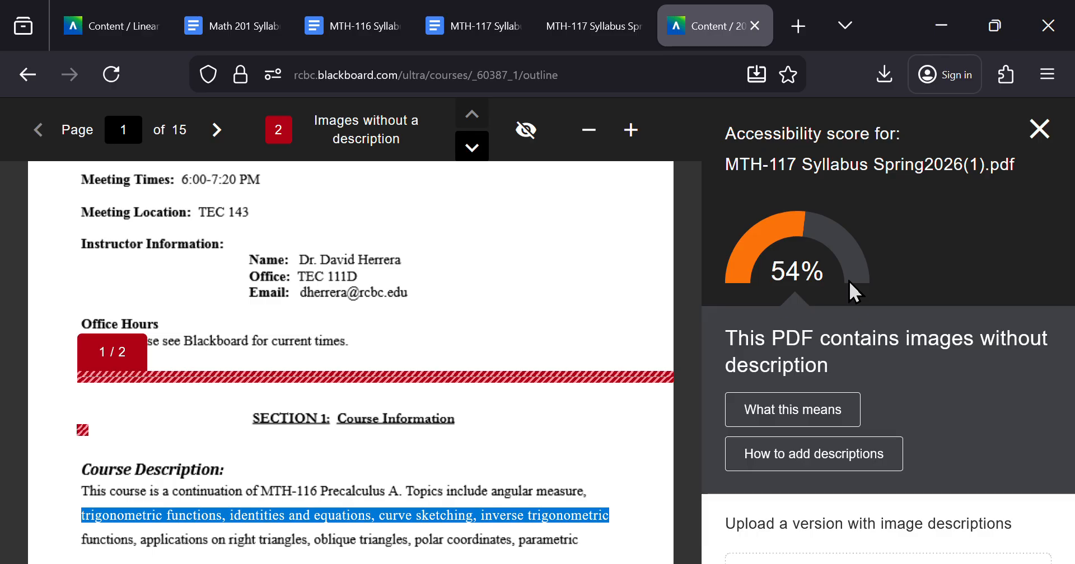
{"action": "left_click", "coordinate": [854, 466]}
{"action": "scroll", "coordinate": [855, 456], "scroll_direction": "down", "scroll_amount": 2}
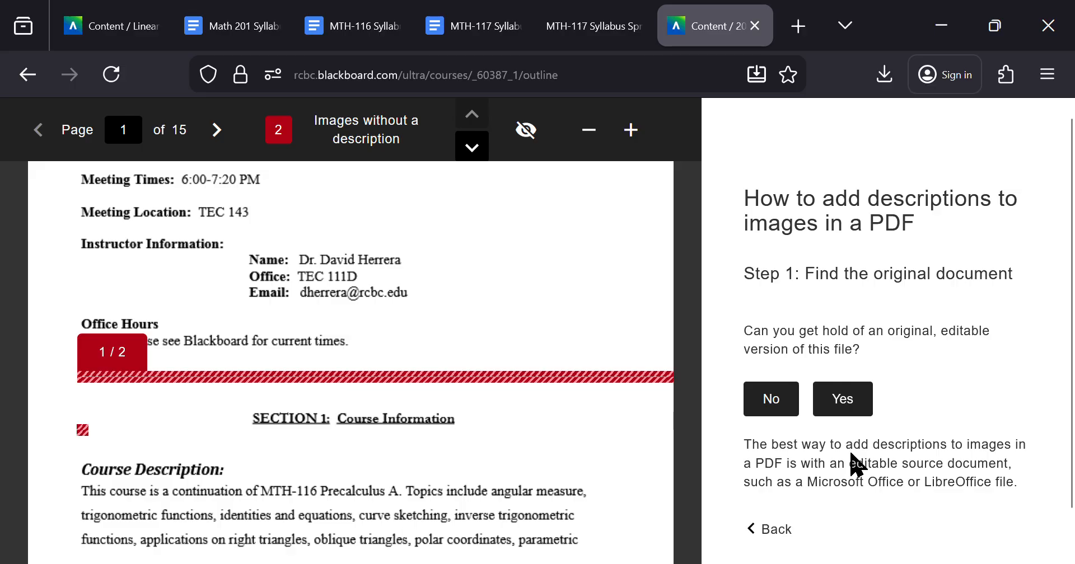
{"action": "left_click", "coordinate": [844, 353]}
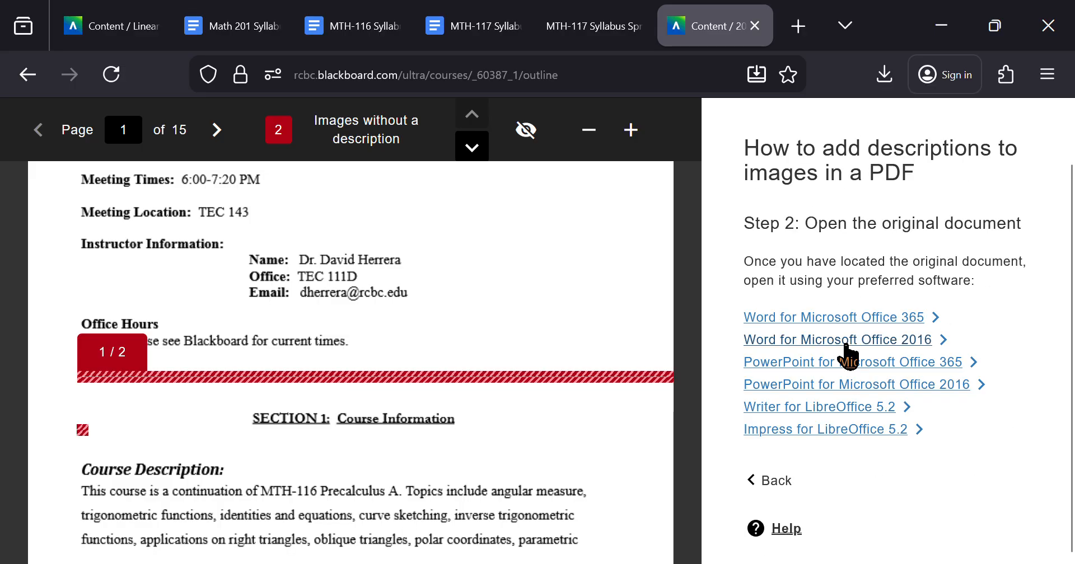
{"action": "left_click", "coordinate": [887, 319]}
{"action": "scroll", "coordinate": [886, 314], "scroll_direction": "down", "scroll_amount": 8}
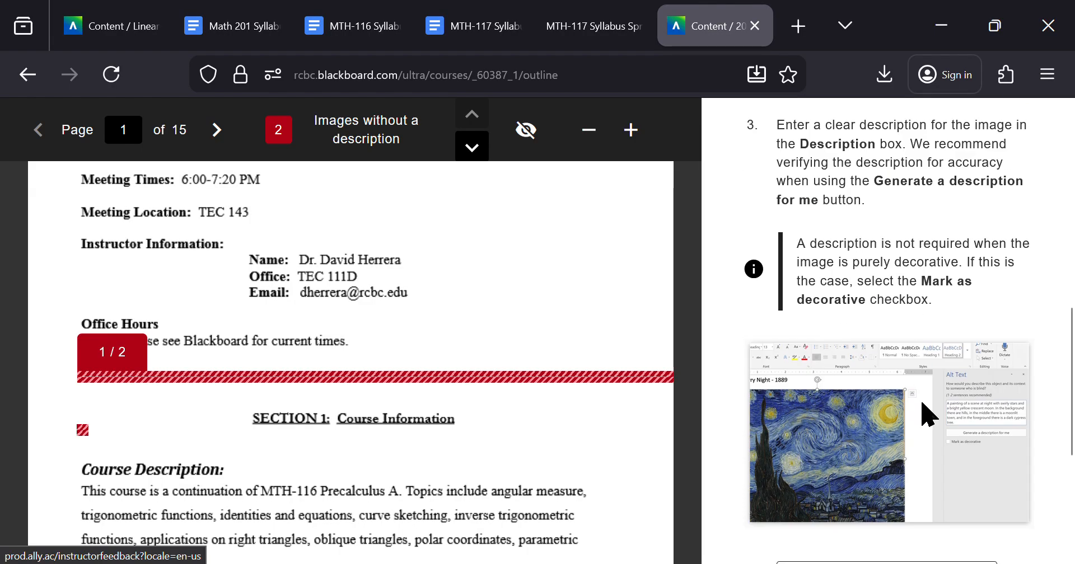
{"action": "scroll", "coordinate": [926, 414], "scroll_direction": "down", "scroll_amount": 5}
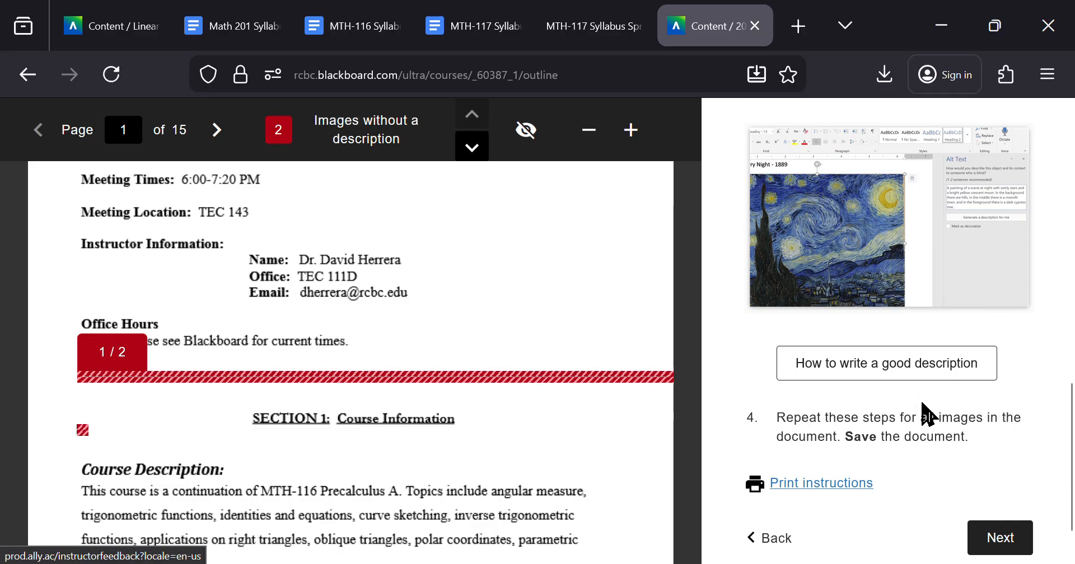
{"action": "scroll", "coordinate": [927, 414], "scroll_direction": "up", "scroll_amount": 10}
{"action": "scroll", "coordinate": [926, 414], "scroll_direction": "up", "scroll_amount": 5}
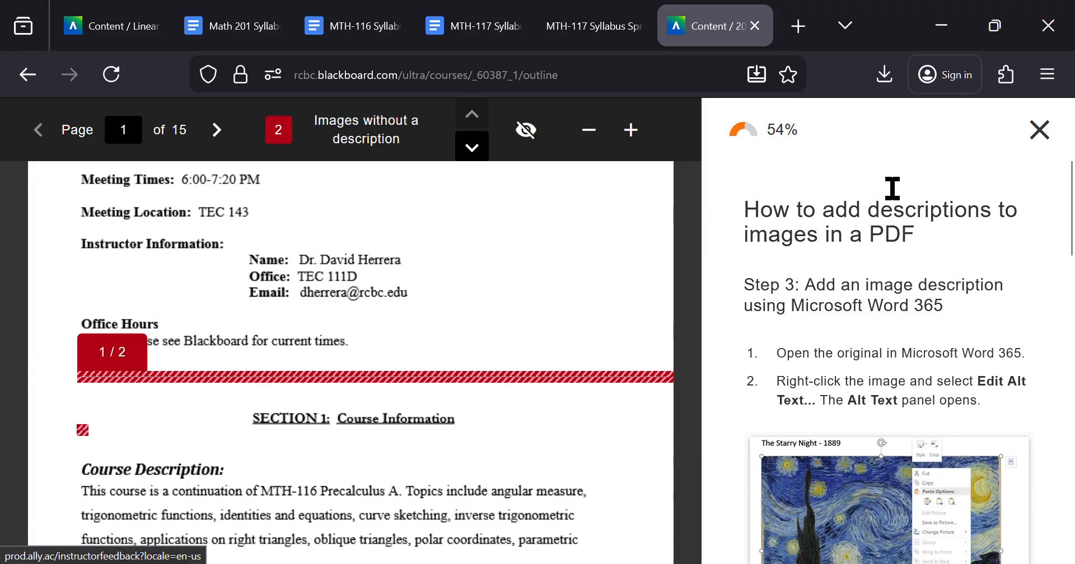
{"action": "left_click", "coordinate": [1039, 131]}
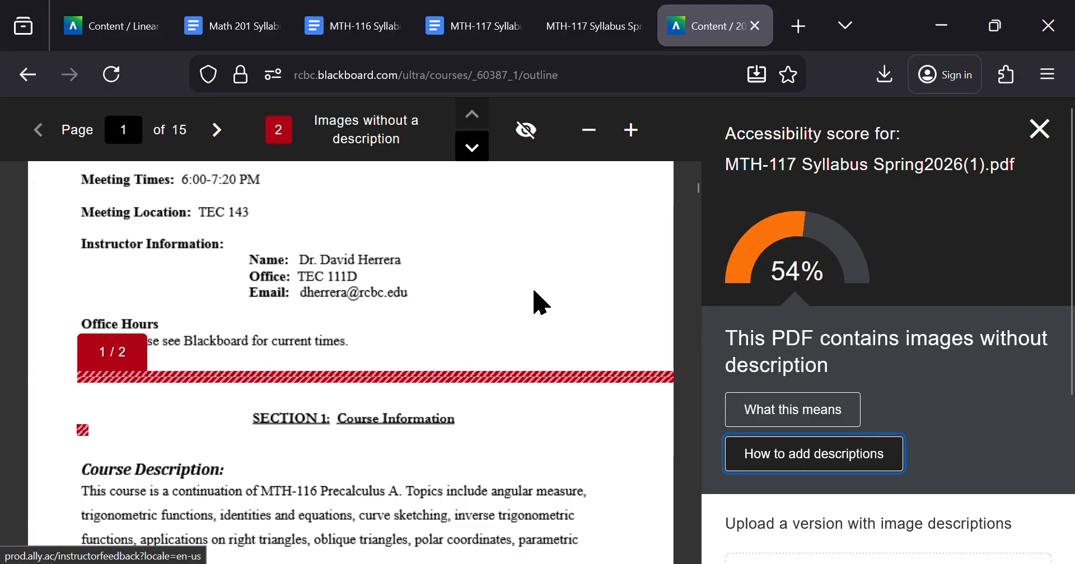